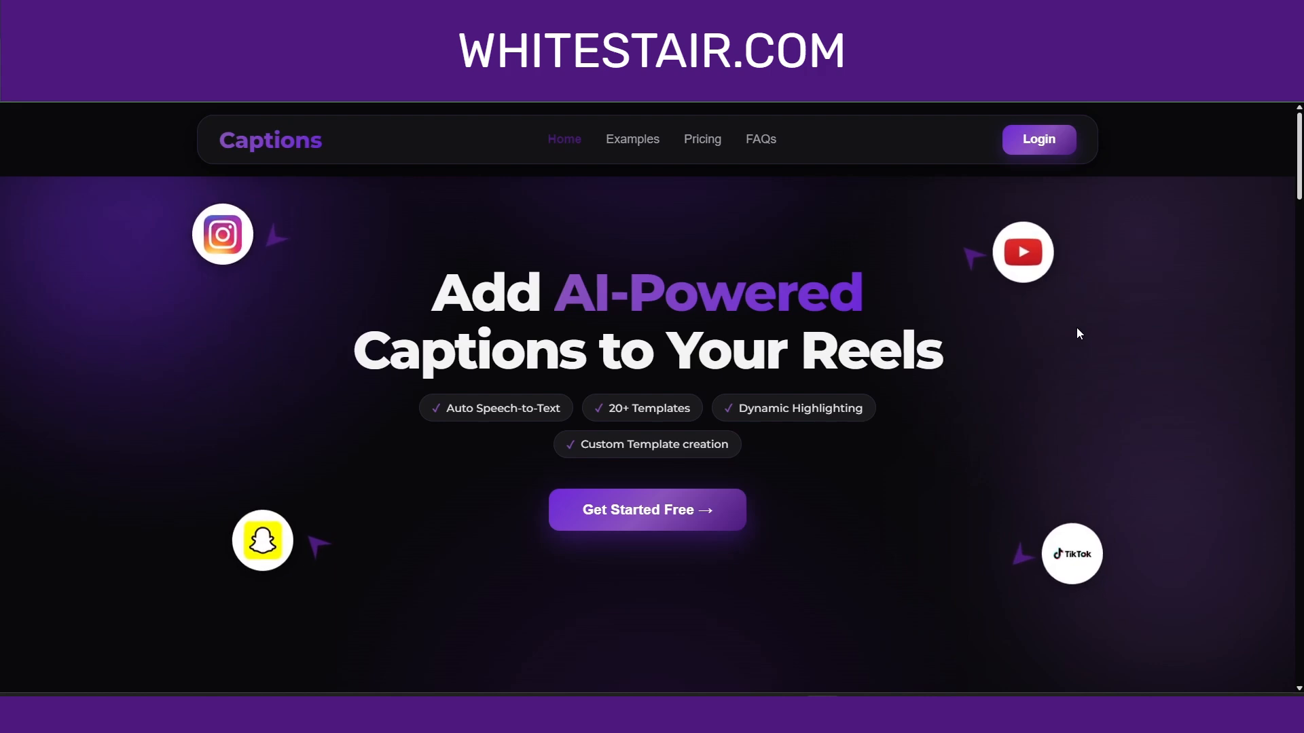
Log in to the Captions site and review the token purchase plans on the Tokens page
{"action": "left_click", "coordinate": [1044, 134]}
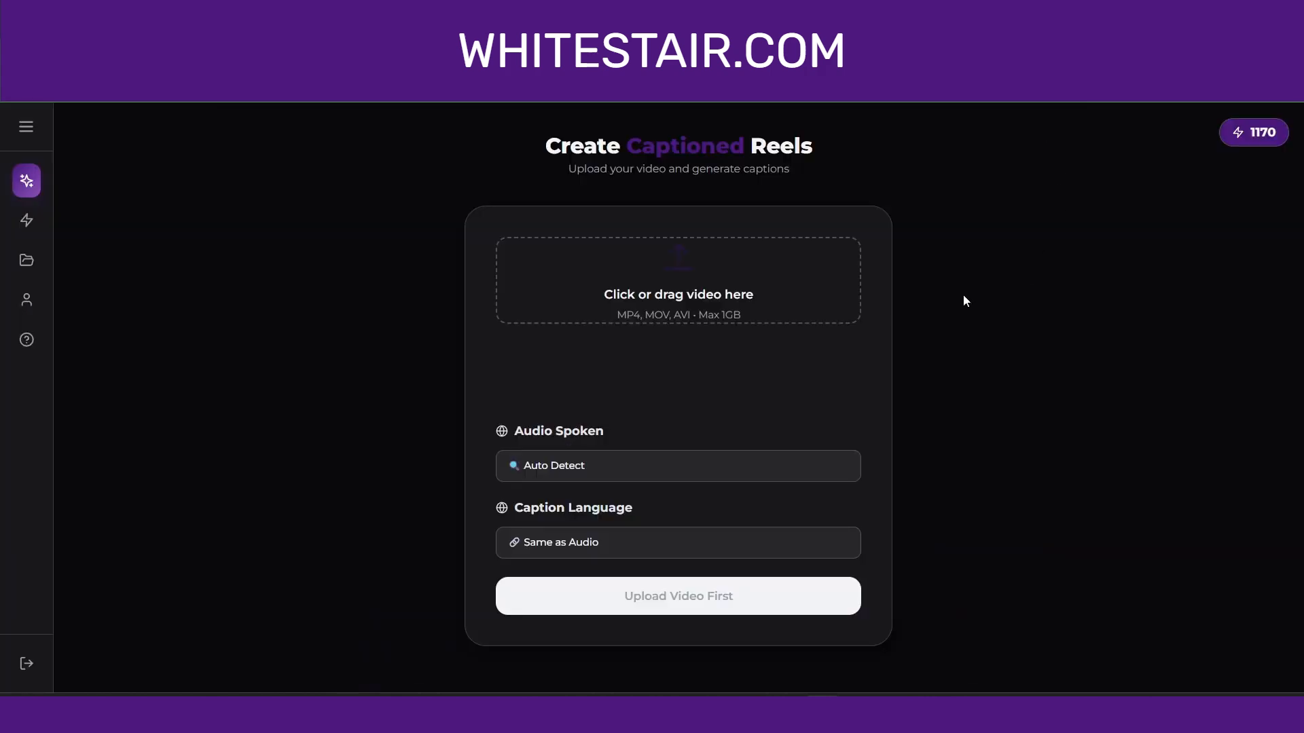
{"action": "mouse_move", "coordinate": [20, 253]}
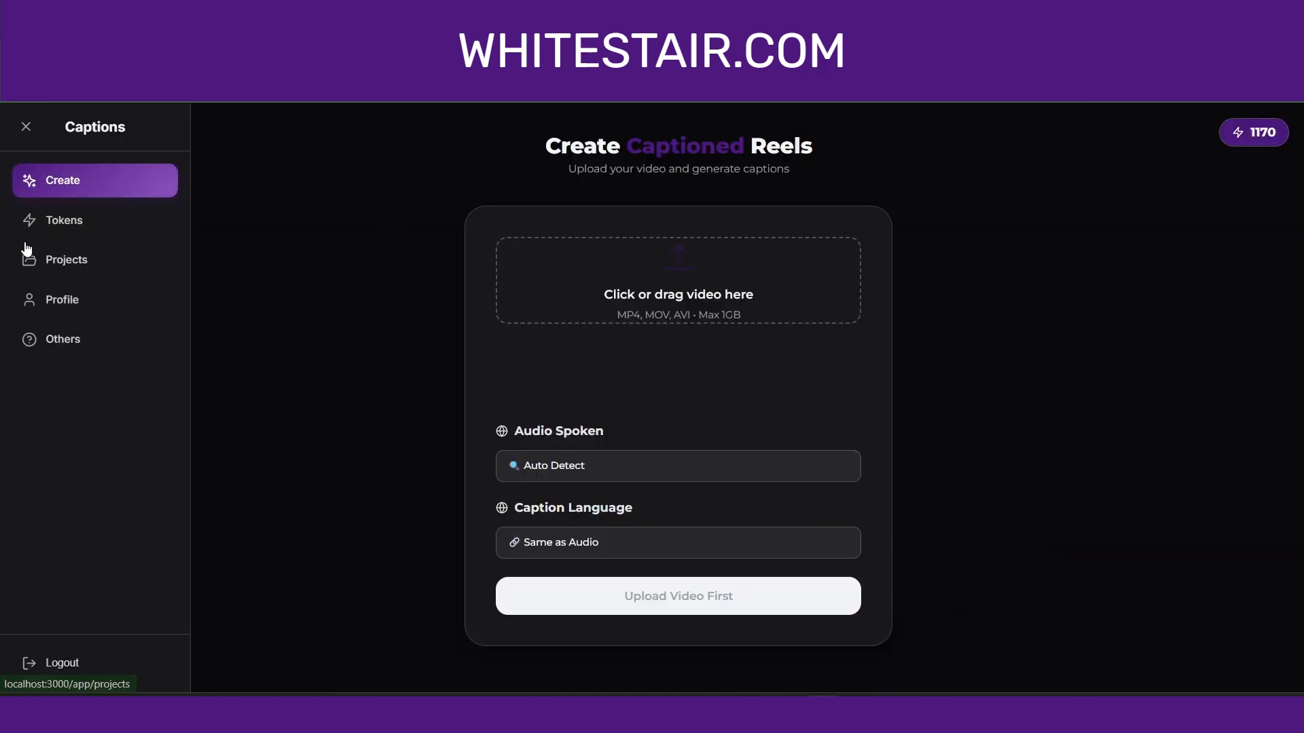
{"action": "left_click", "coordinate": [83, 226]}
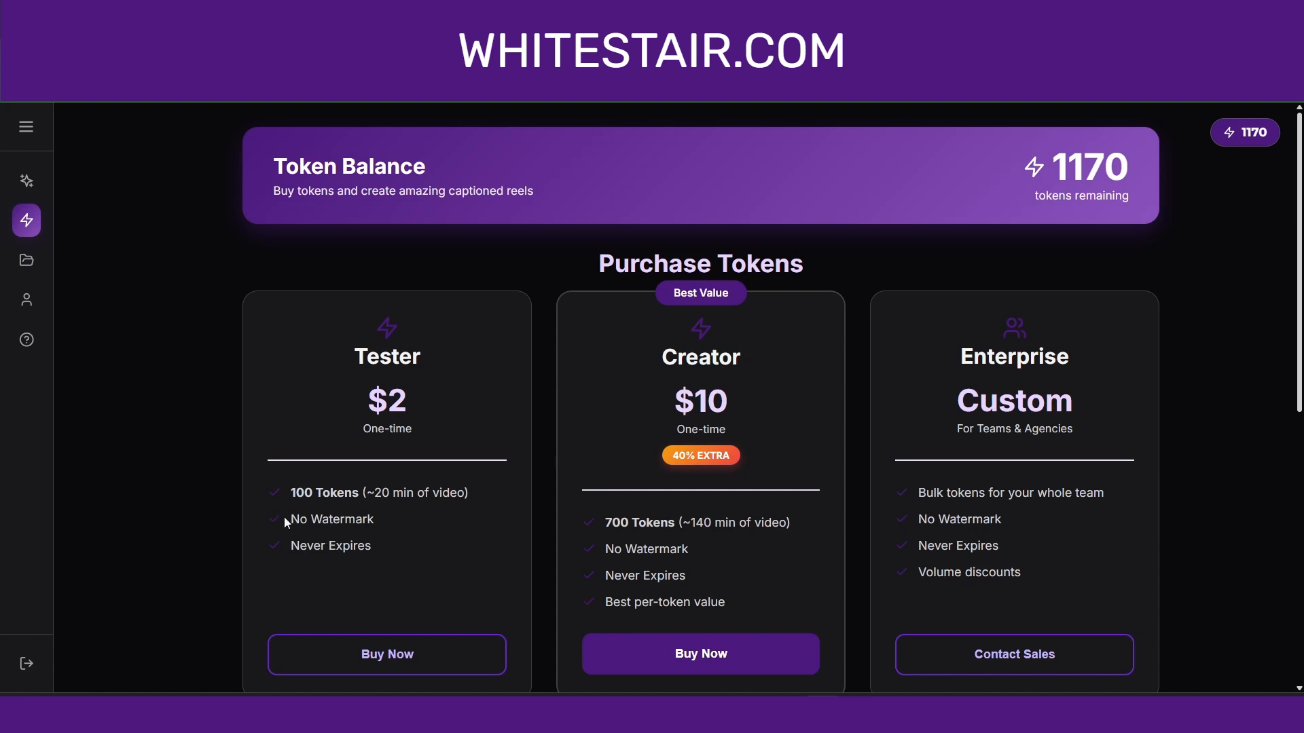
{"action": "left_click_drag", "start_coordinate": [284, 516], "coordinate": [397, 524]}
{"action": "left_click", "coordinate": [397, 524]}
{"action": "scroll", "coordinate": [1177, 442], "scroll_direction": "down", "scroll_amount": 6}
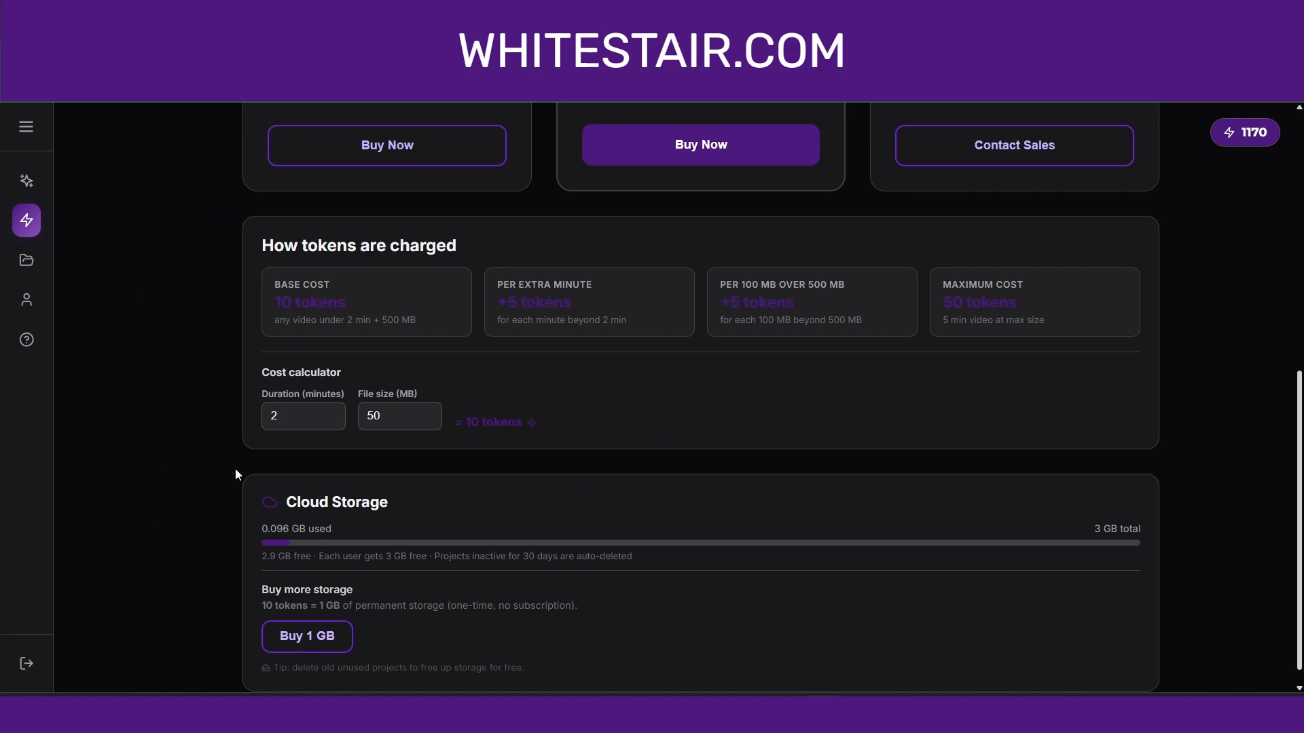
Examine how tokens are charged, including the base cost and the rates for extra minutes and file size
{"action": "left_click", "coordinate": [41, 181]}
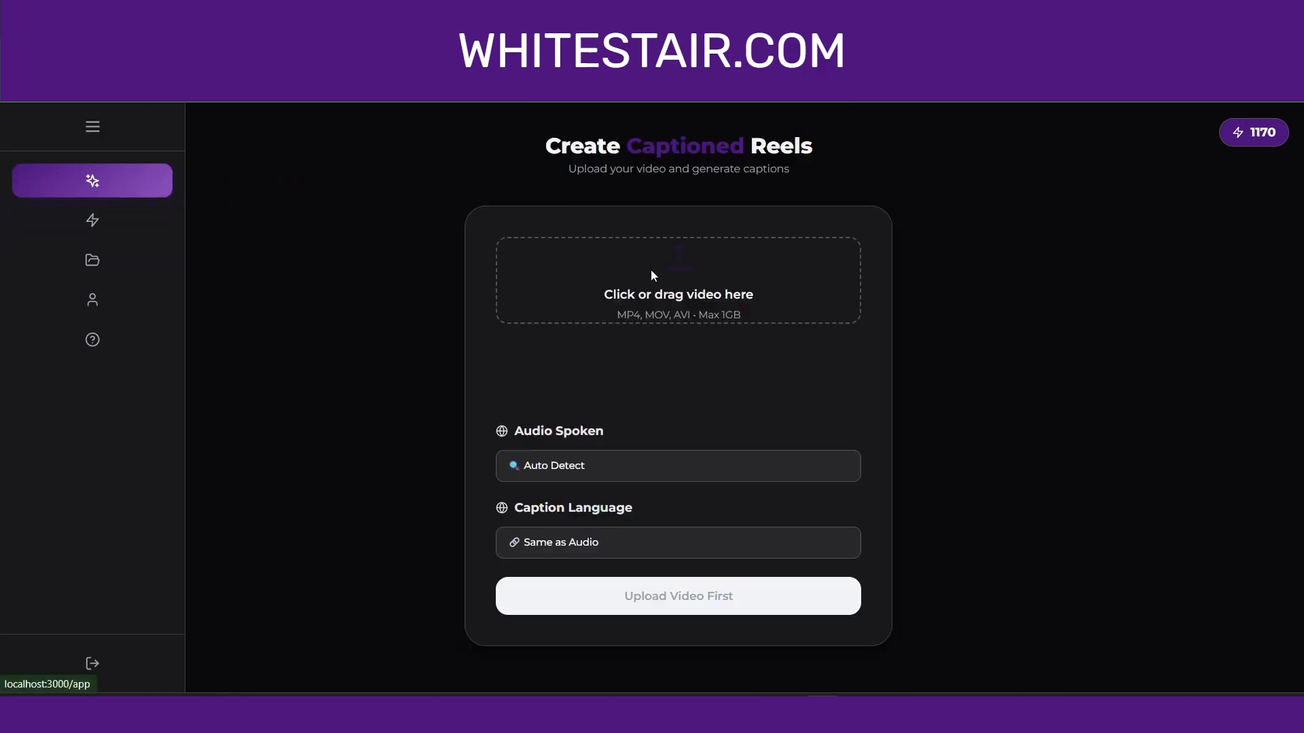
{"action": "left_click", "coordinate": [82, 219]}
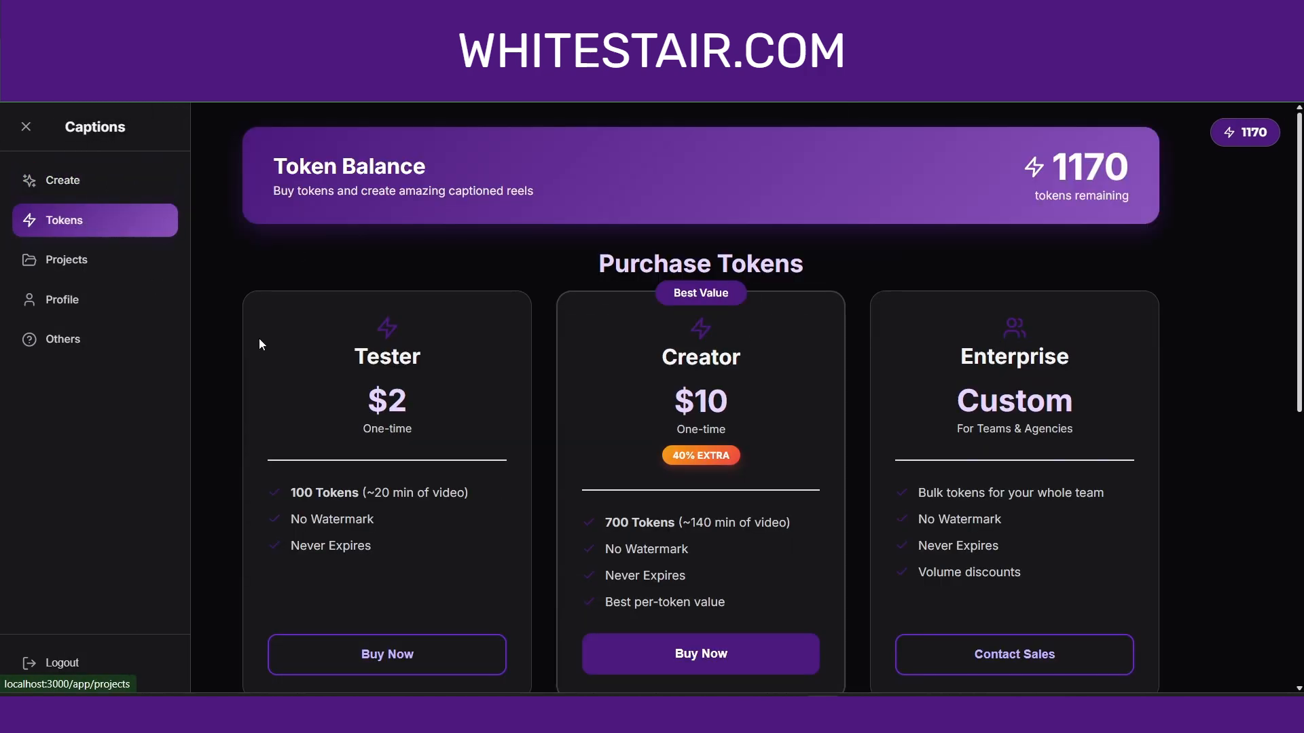
{"action": "scroll", "coordinate": [319, 406], "scroll_direction": "down", "scroll_amount": 6}
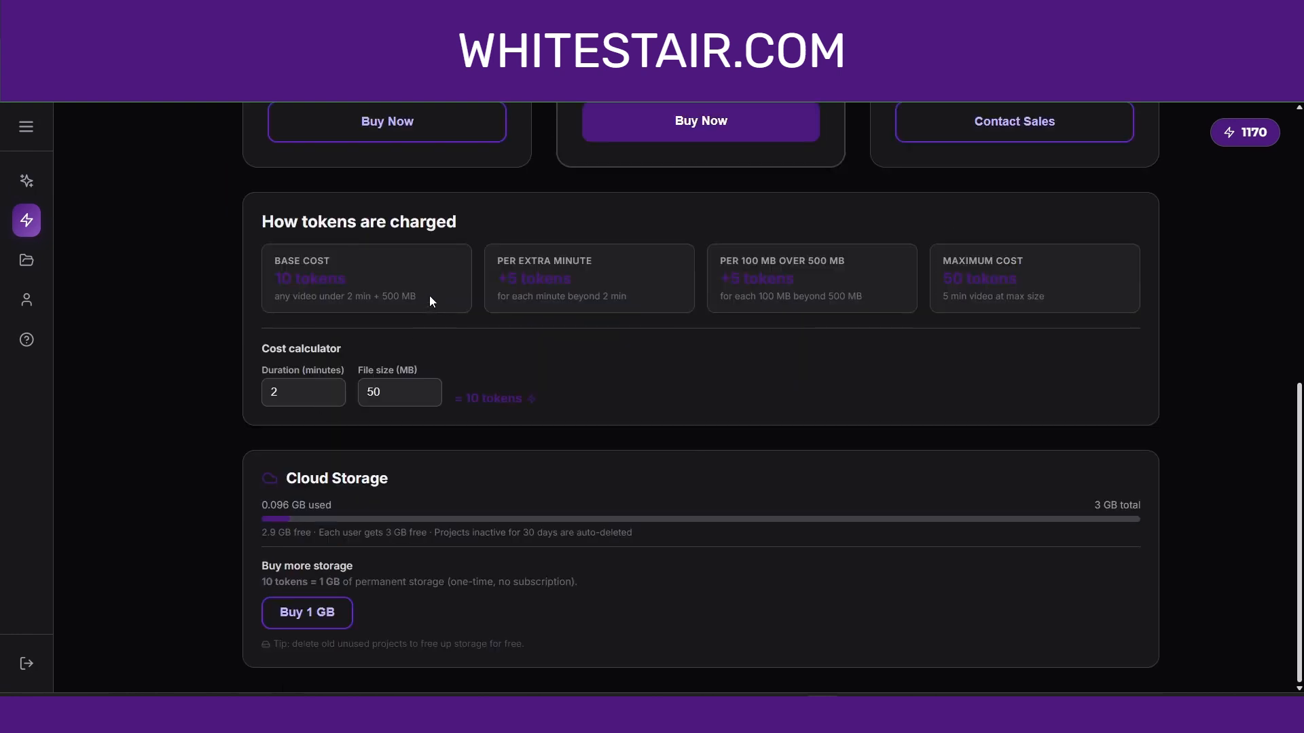
{"action": "left_click_drag", "start_coordinate": [266, 262], "coordinate": [388, 298]}
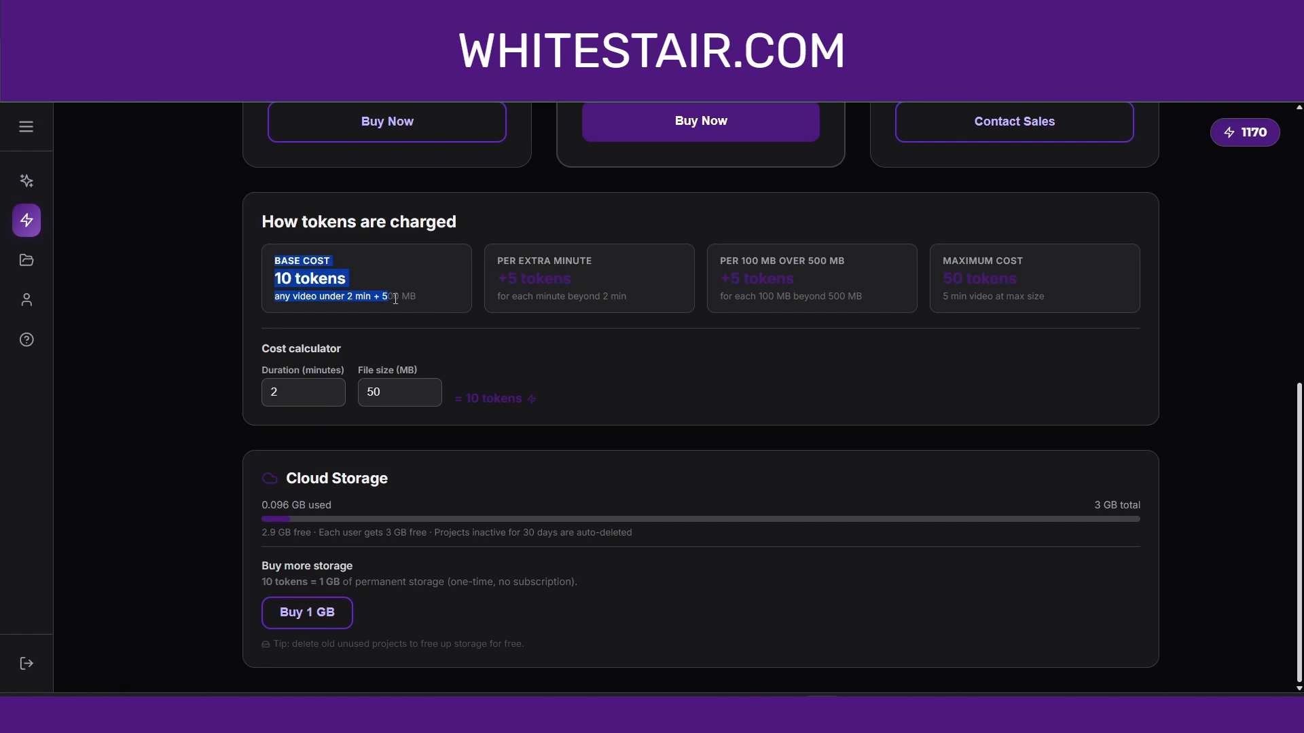
{"action": "left_click_drag", "start_coordinate": [496, 275], "coordinate": [828, 285]}
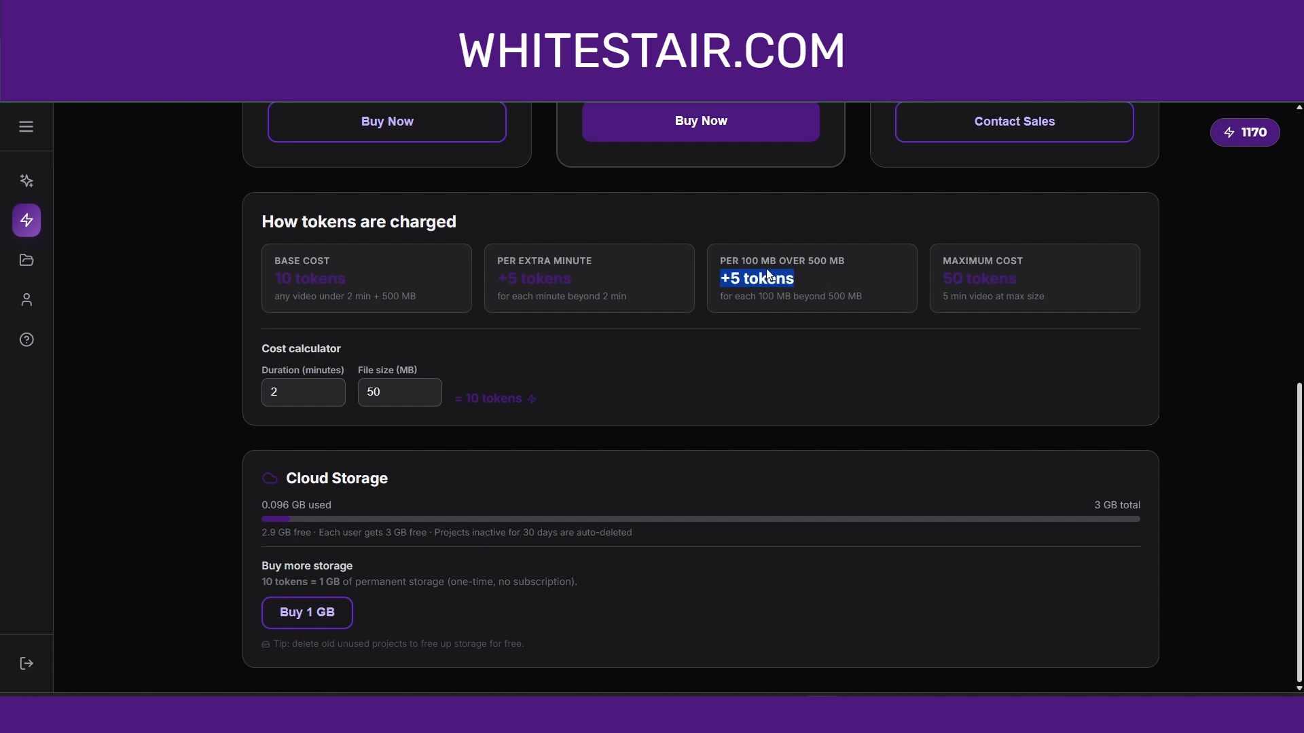
Calculate the token cost of a video with a duration of 2.3 minutes and a file size of 61 MB
{"action": "double_click", "coordinate": [330, 390]}
{"action": "left_click", "coordinate": [330, 390]}
{"action": "left_click", "coordinate": [426, 388]}
{"action": "left_click_drag", "start_coordinate": [457, 398], "coordinate": [569, 402]}
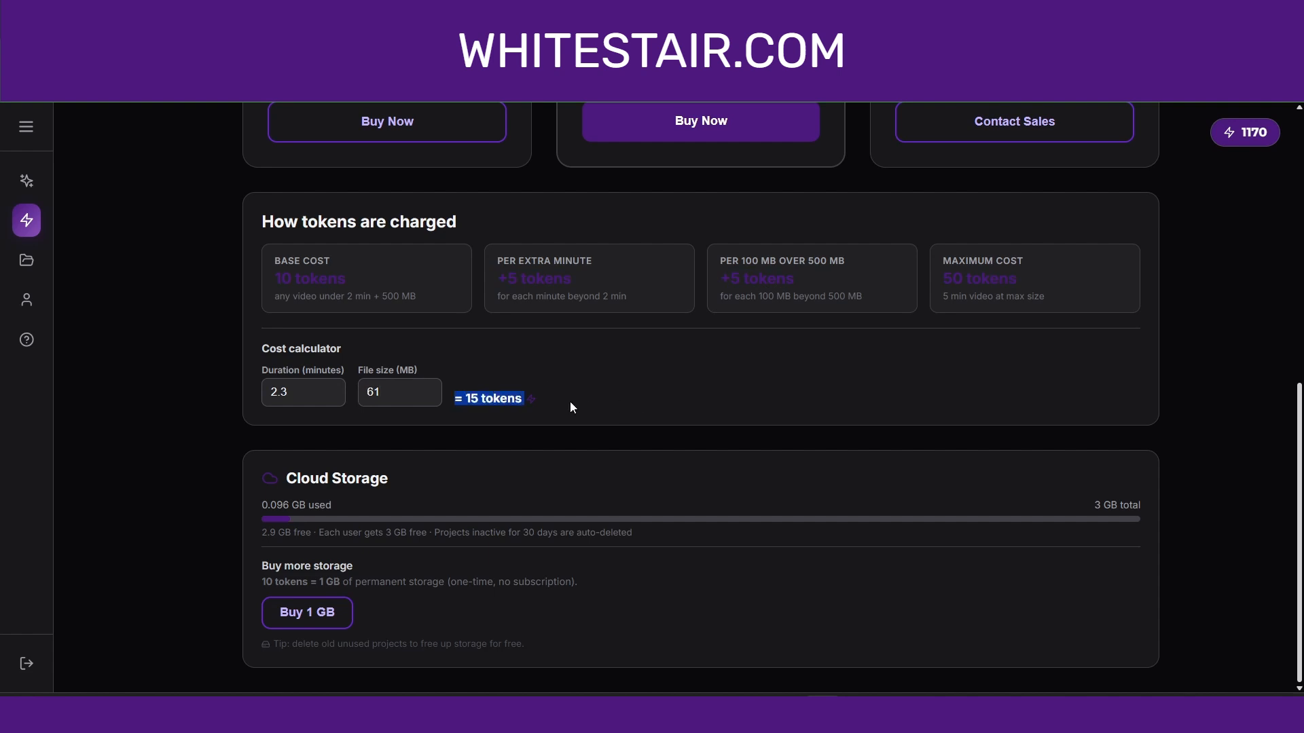
{"action": "left_click", "coordinate": [545, 388]}
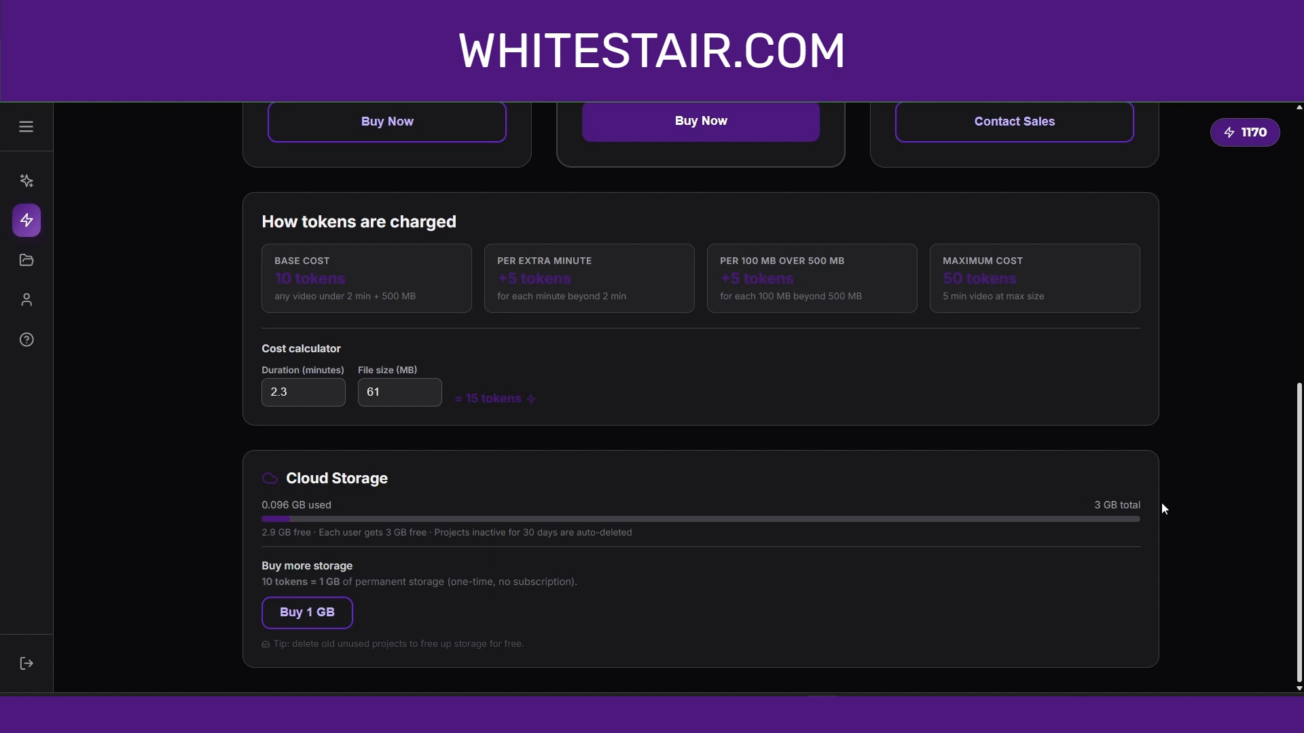
Examine the total cloud storage allowance and the token price for buying more storage
{"action": "triple_click", "coordinate": [1109, 504]}
{"action": "left_click_drag", "start_coordinate": [262, 581], "coordinate": [363, 581]}
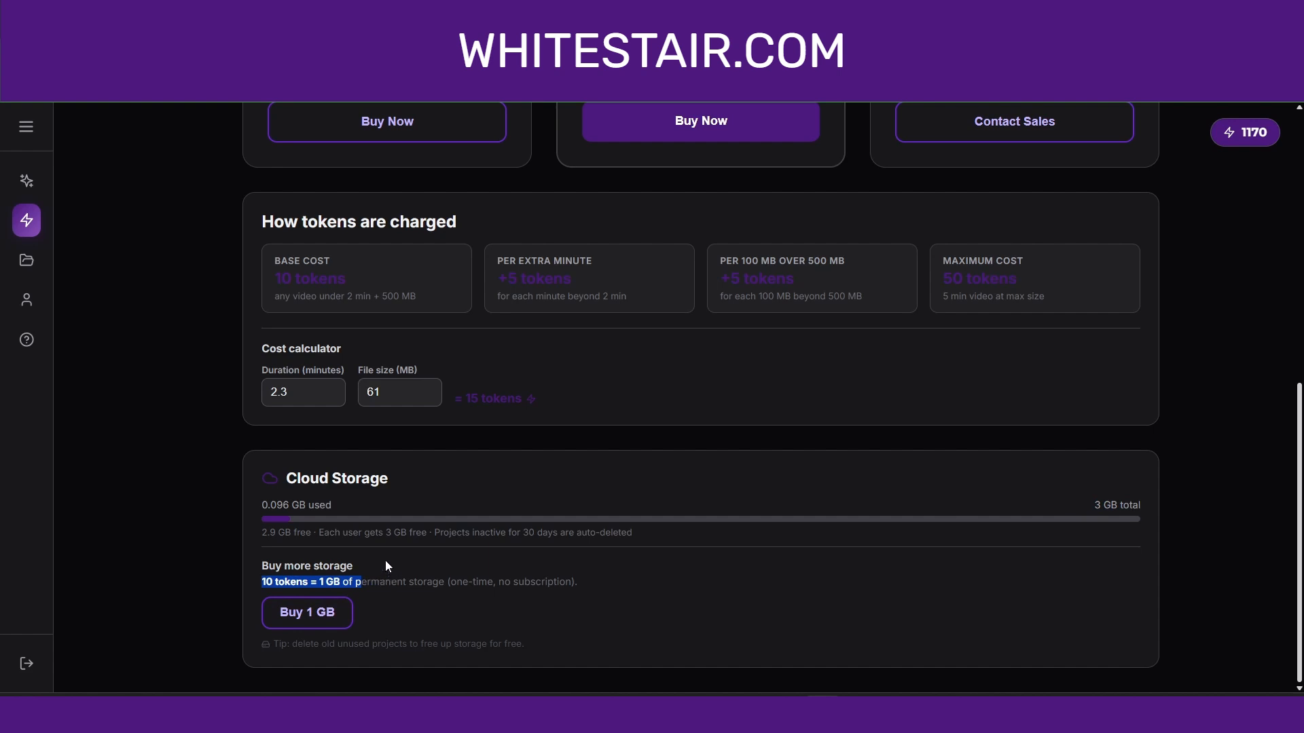
{"action": "left_click", "coordinate": [385, 562]}
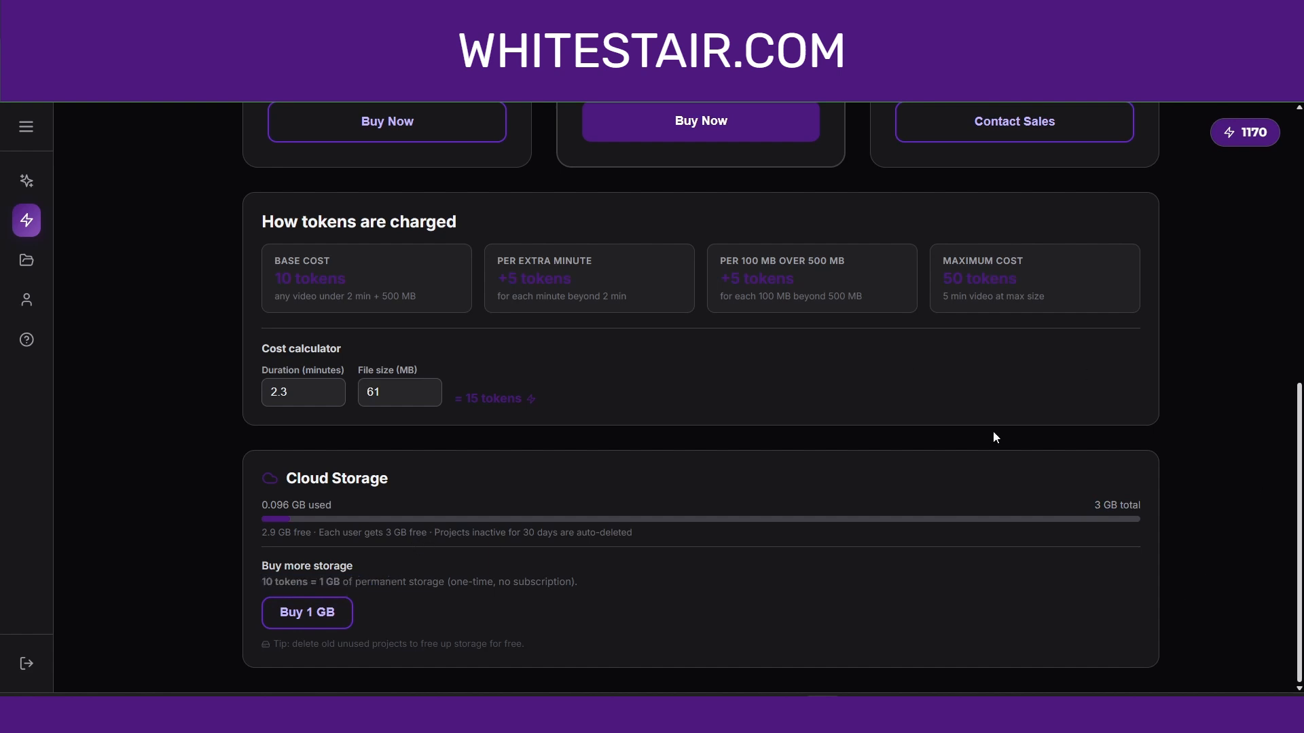
Look briefly at the Projects page, and check the upload, spoken audio and caption language options on the Create page
{"action": "mouse_move", "coordinate": [32, 260]}
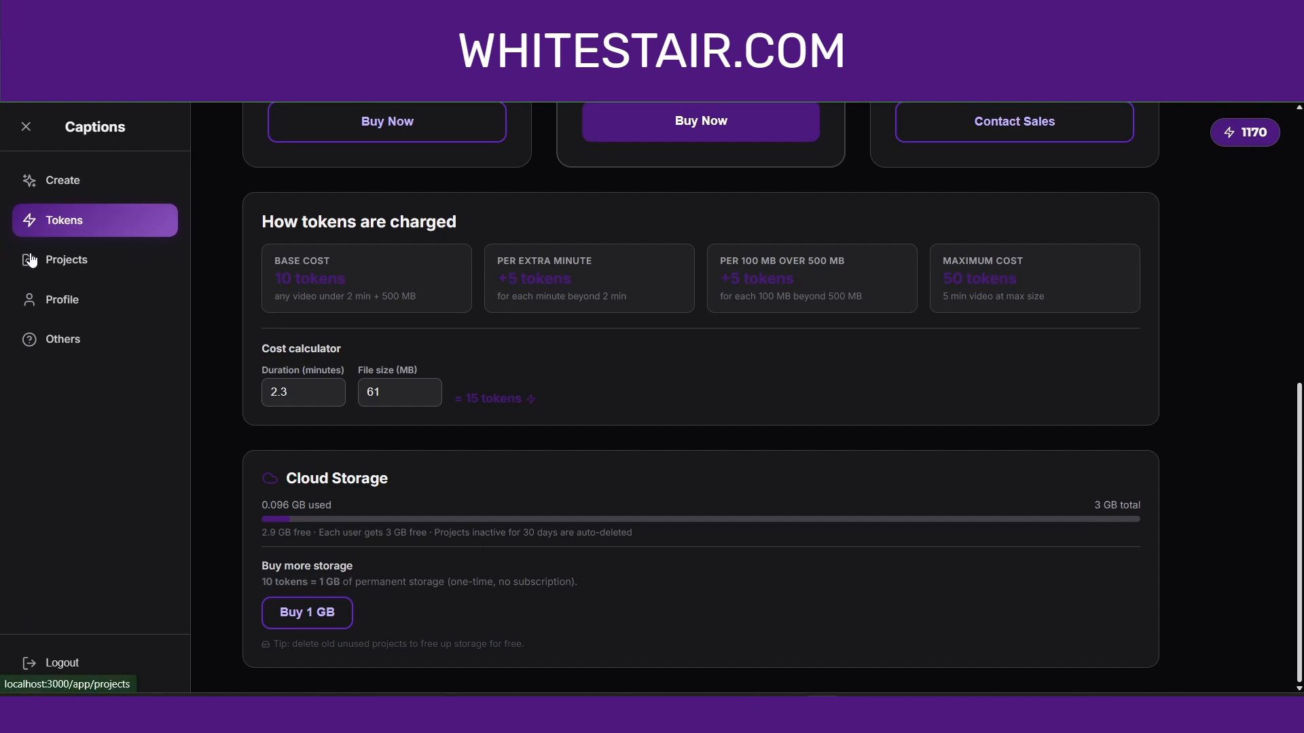
{"action": "left_click", "coordinate": [75, 258]}
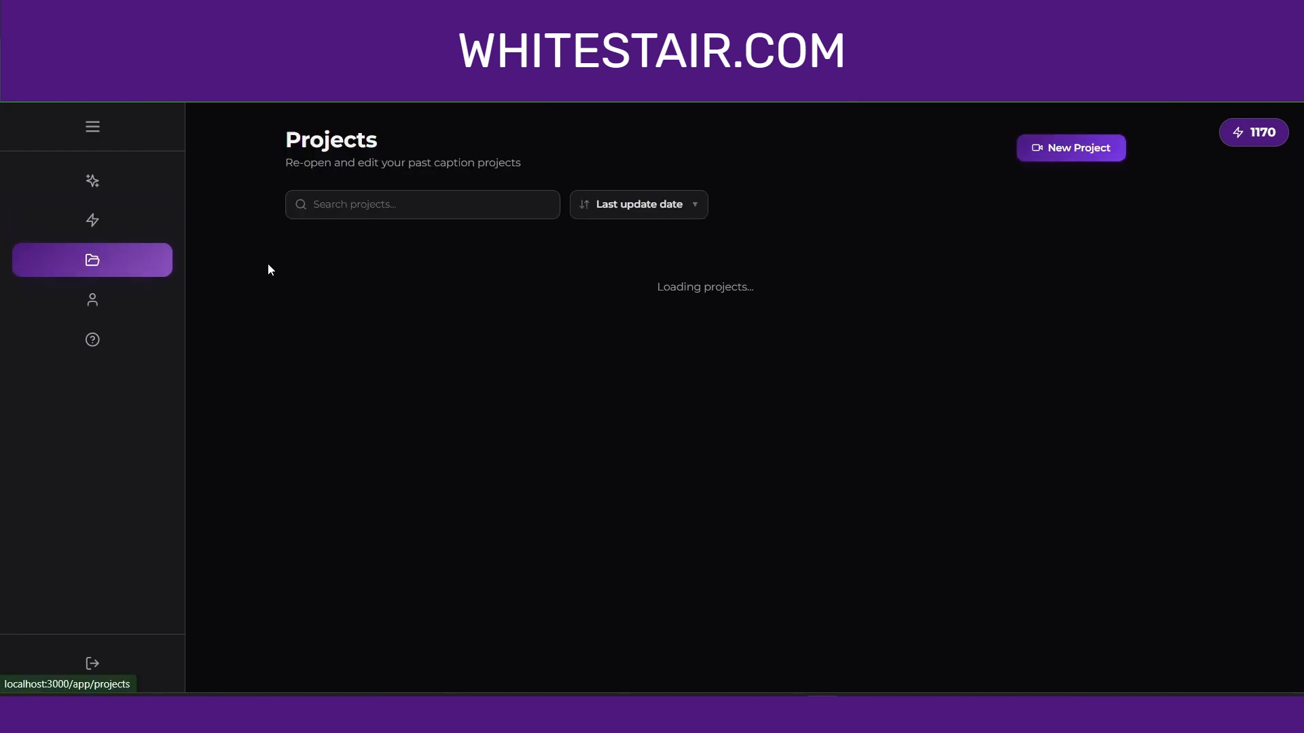
{"action": "left_click", "coordinate": [64, 175]}
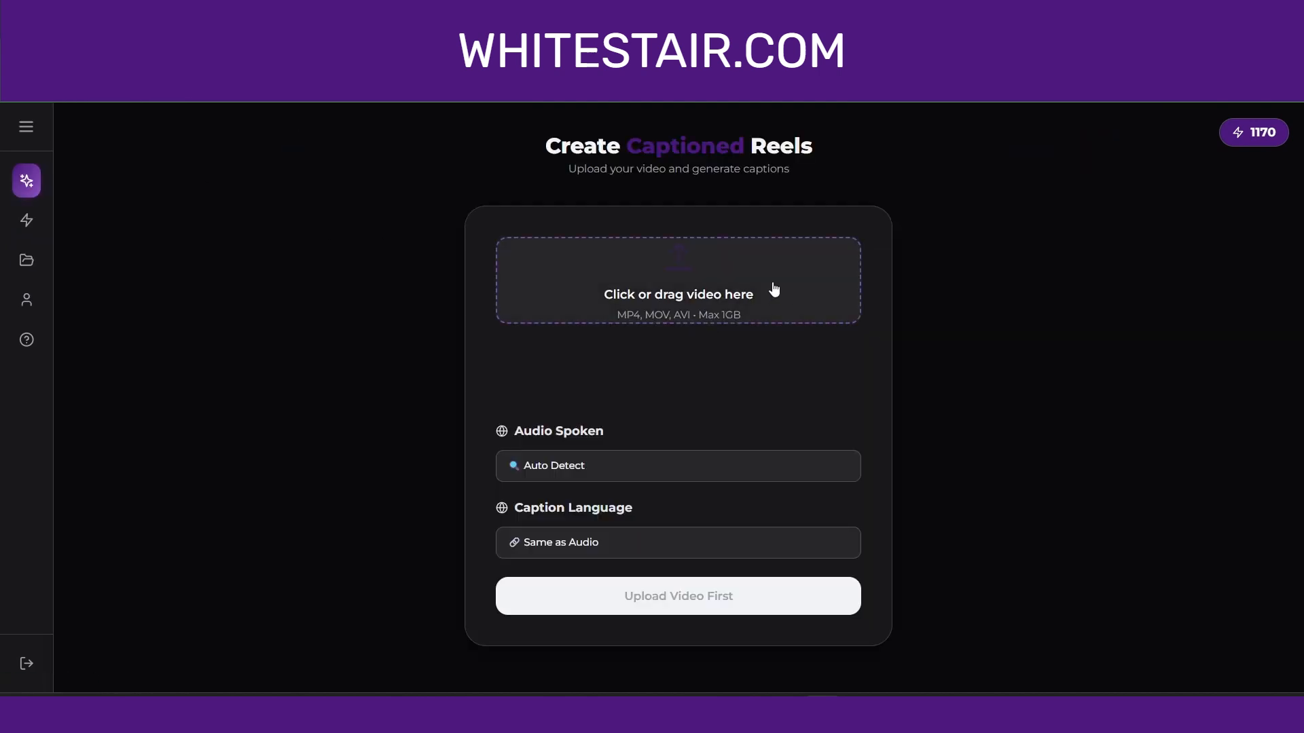
{"action": "left_click", "coordinate": [774, 288]}
{"action": "key", "text": "Escape"}
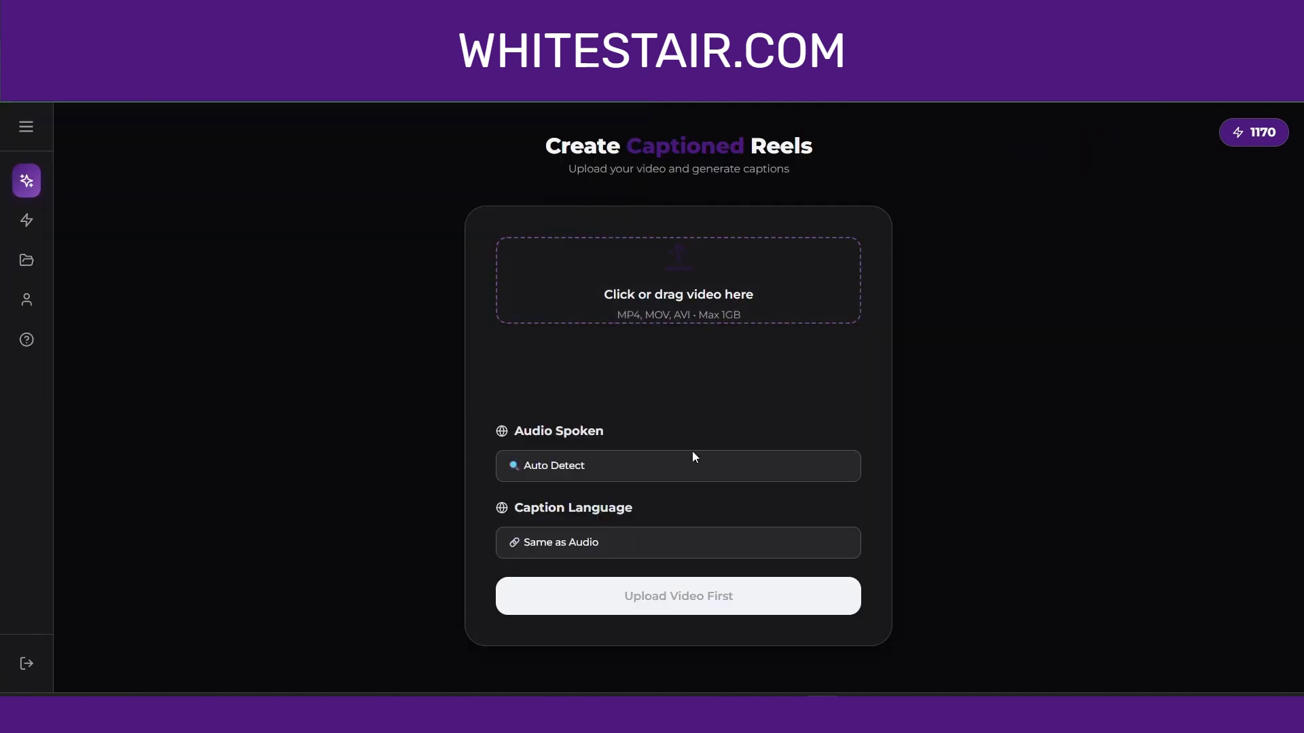
{"action": "left_click", "coordinate": [639, 466]}
{"action": "left_click", "coordinate": [629, 543]}
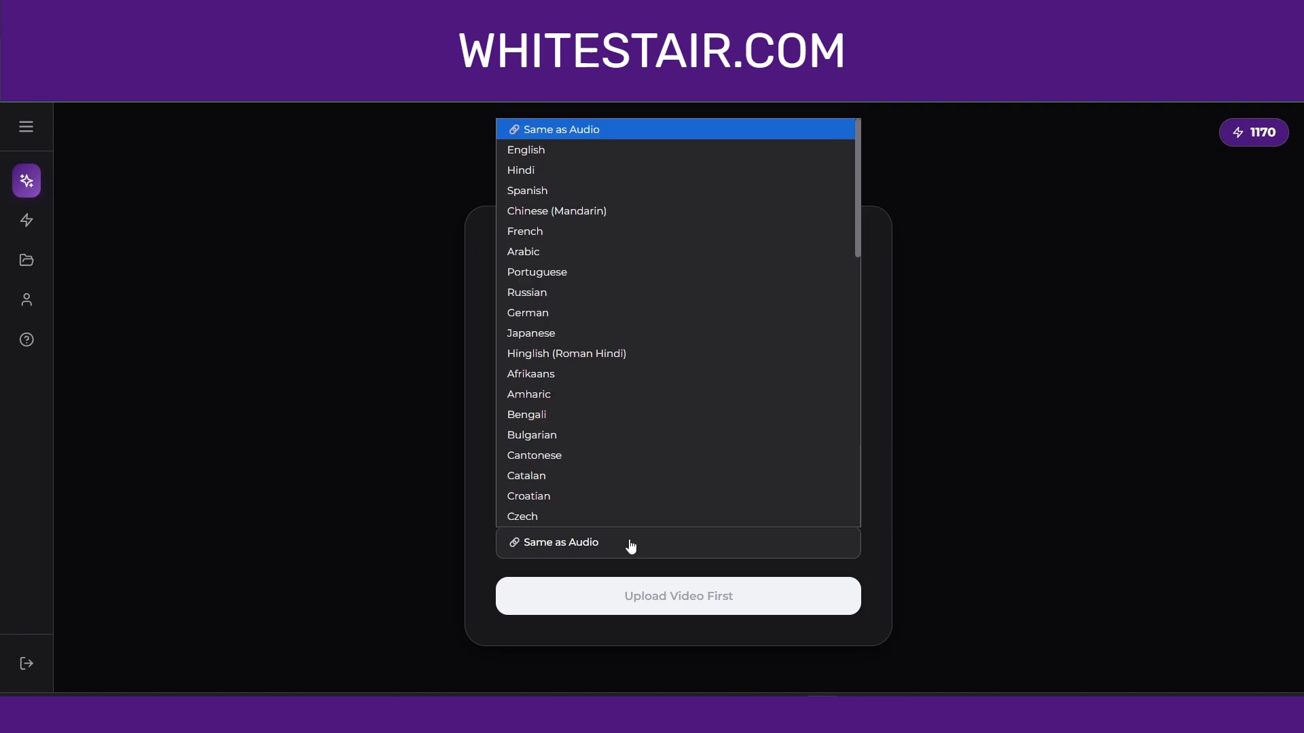
{"action": "left_click", "coordinate": [234, 499]}
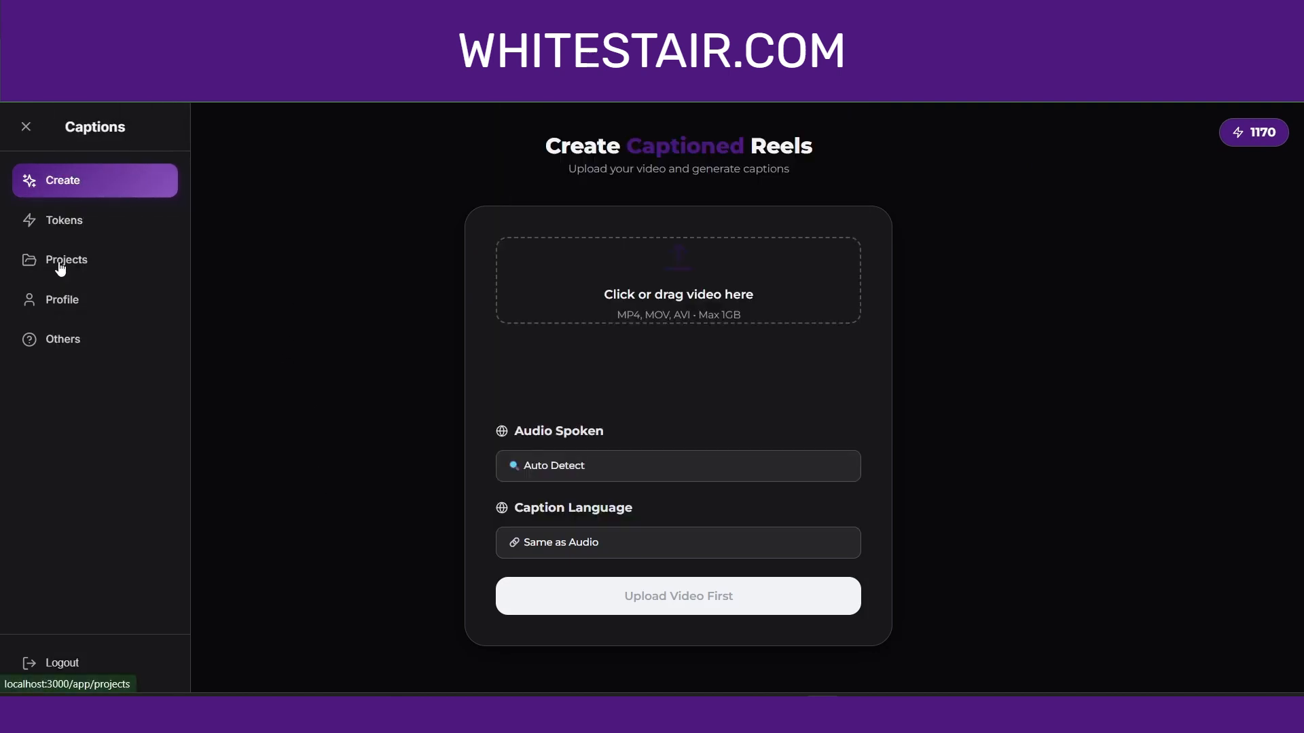
On the Projects page, check the sort options and view the delete confirmation for the test project without deleting it
{"action": "left_click", "coordinate": [55, 267]}
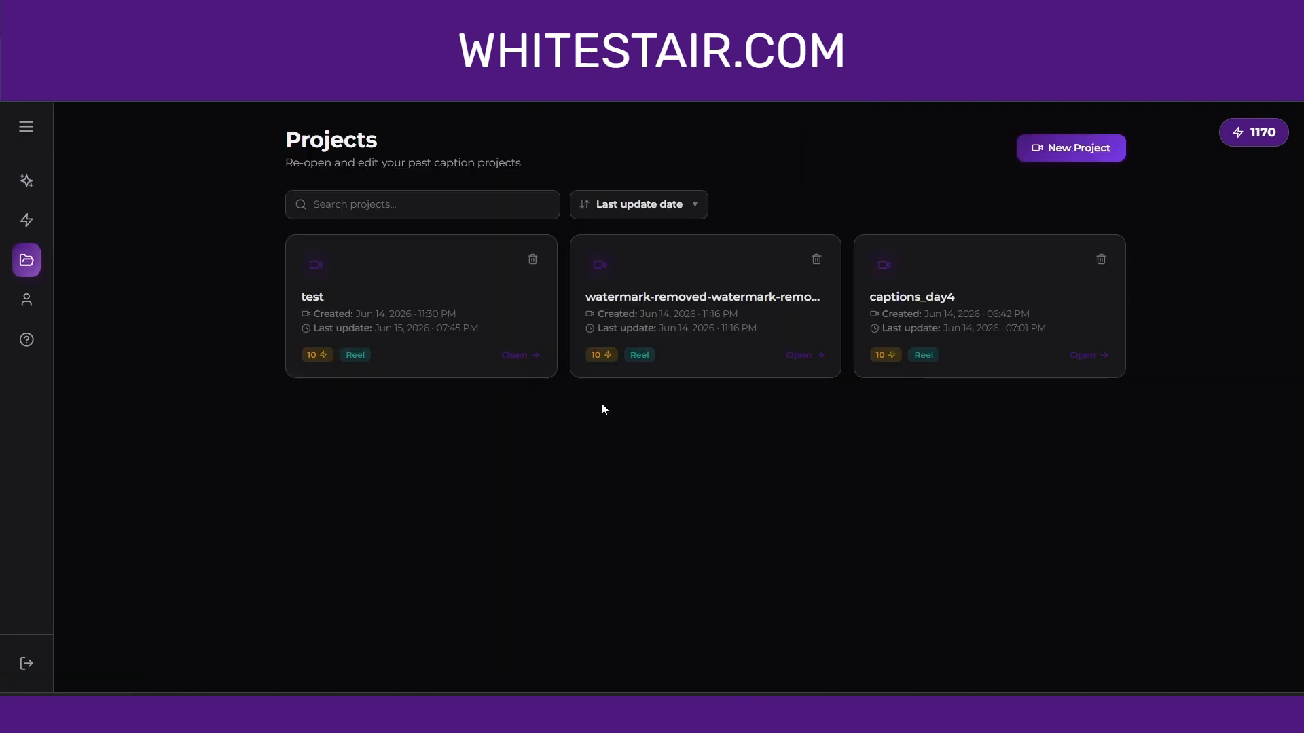
{"action": "left_click", "coordinate": [621, 205]}
{"action": "left_click", "coordinate": [819, 191]}
{"action": "left_click", "coordinate": [533, 260]}
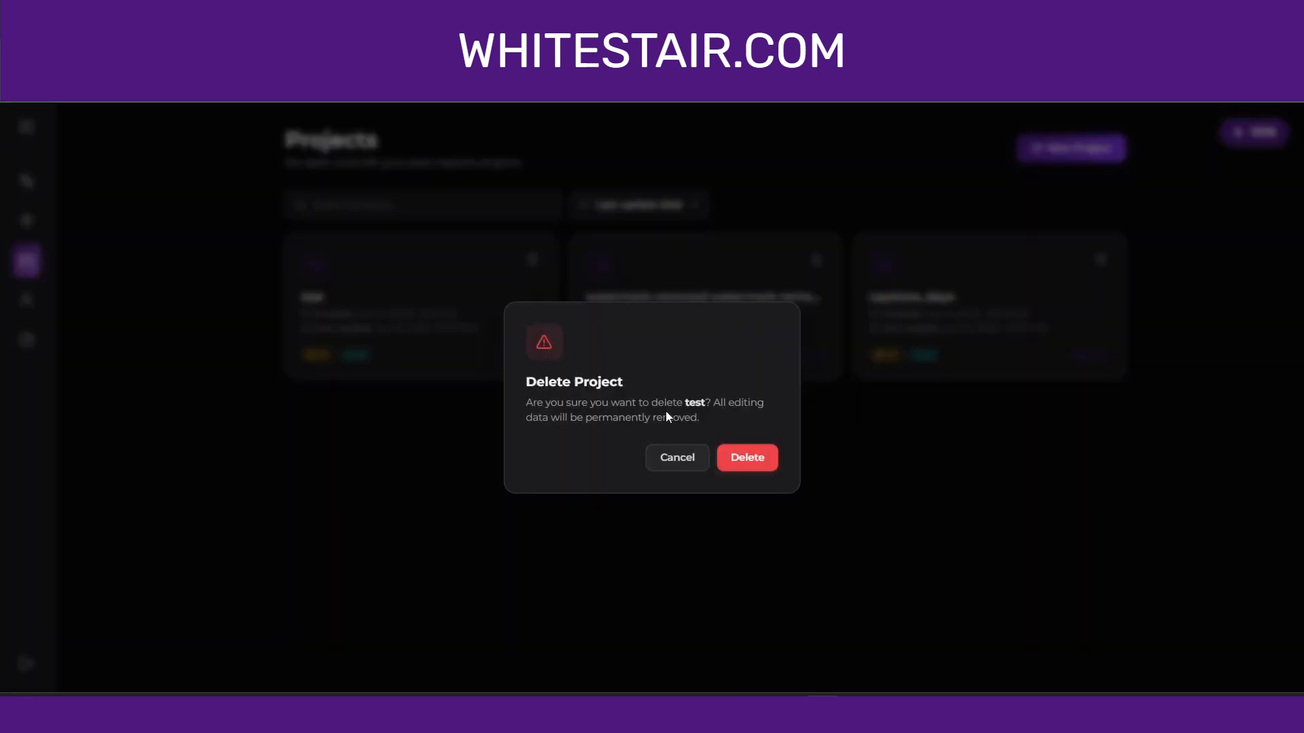
{"action": "left_click", "coordinate": [674, 457]}
Review the account details on the Profile page and look at the available theme options
{"action": "mouse_move", "coordinate": [27, 253]}
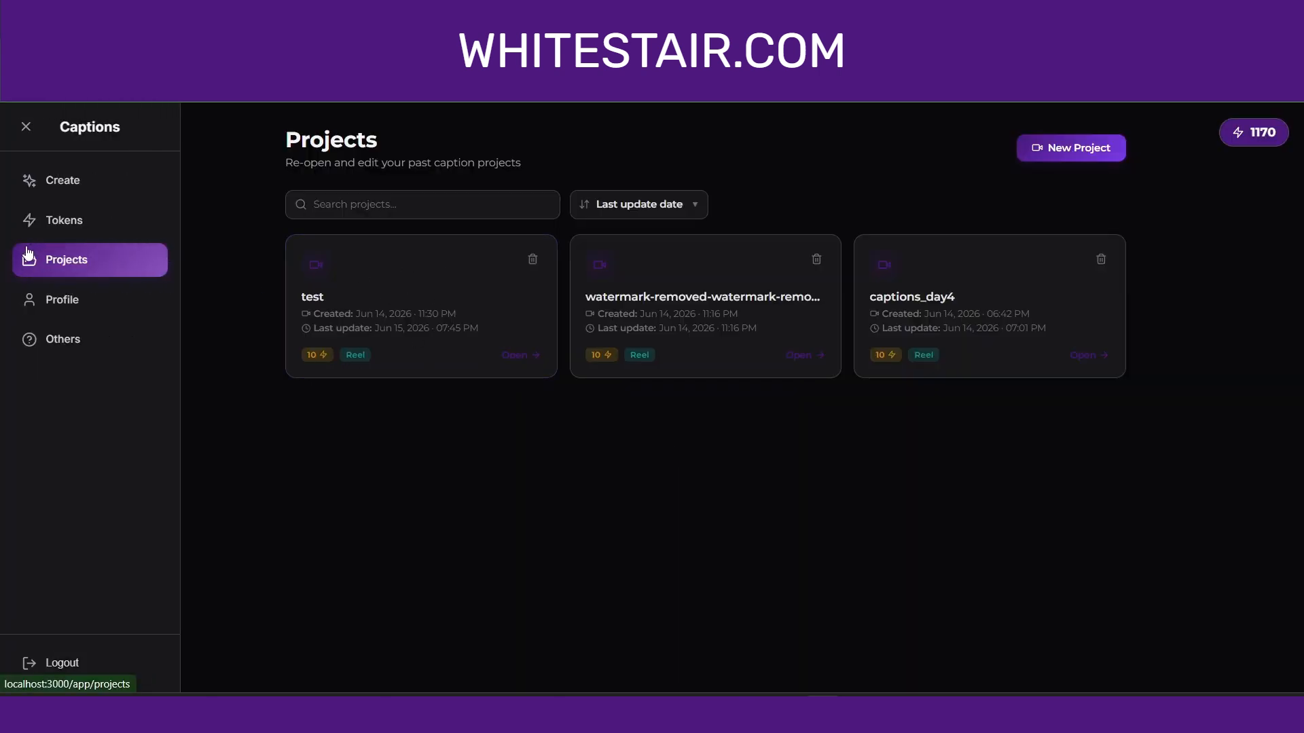
{"action": "left_click", "coordinate": [74, 305]}
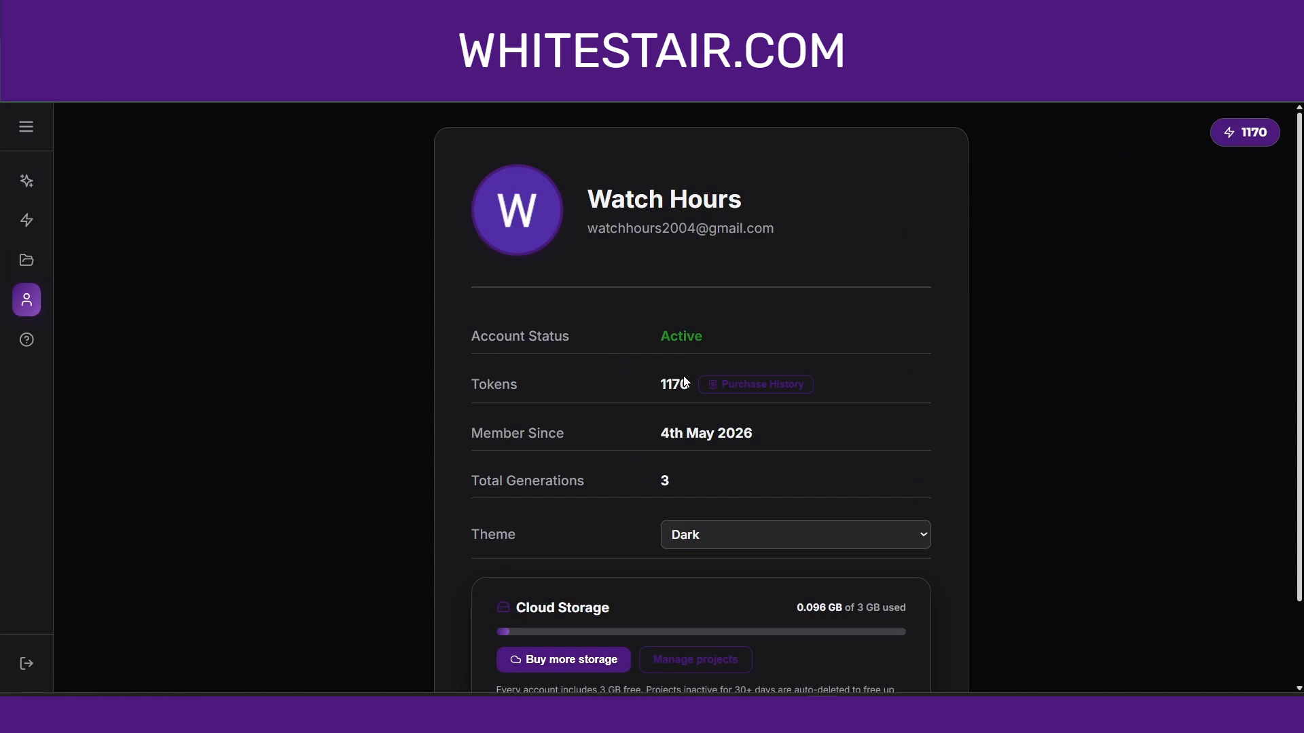
{"action": "left_click", "coordinate": [732, 423]}
{"action": "scroll", "coordinate": [1032, 417], "scroll_direction": "down", "scroll_amount": 2}
{"action": "left_click", "coordinate": [758, 436]}
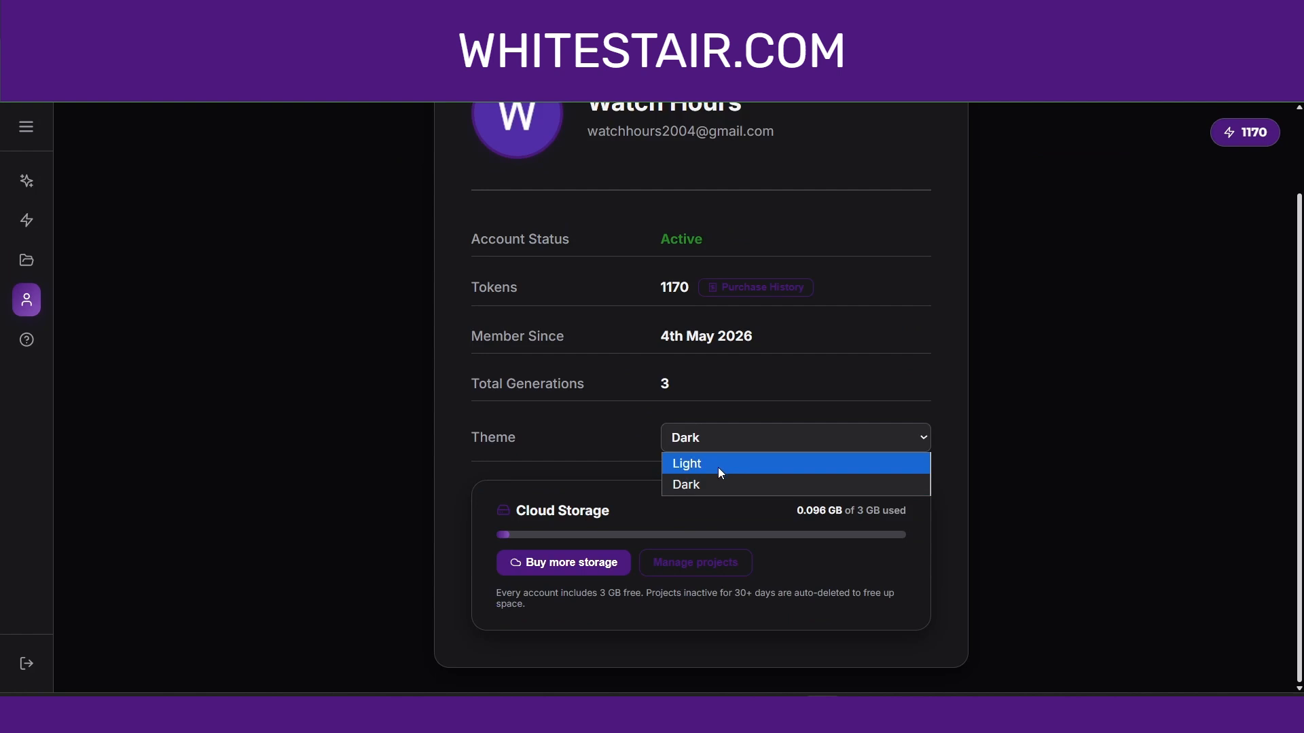
{"action": "left_click", "coordinate": [1095, 423]}
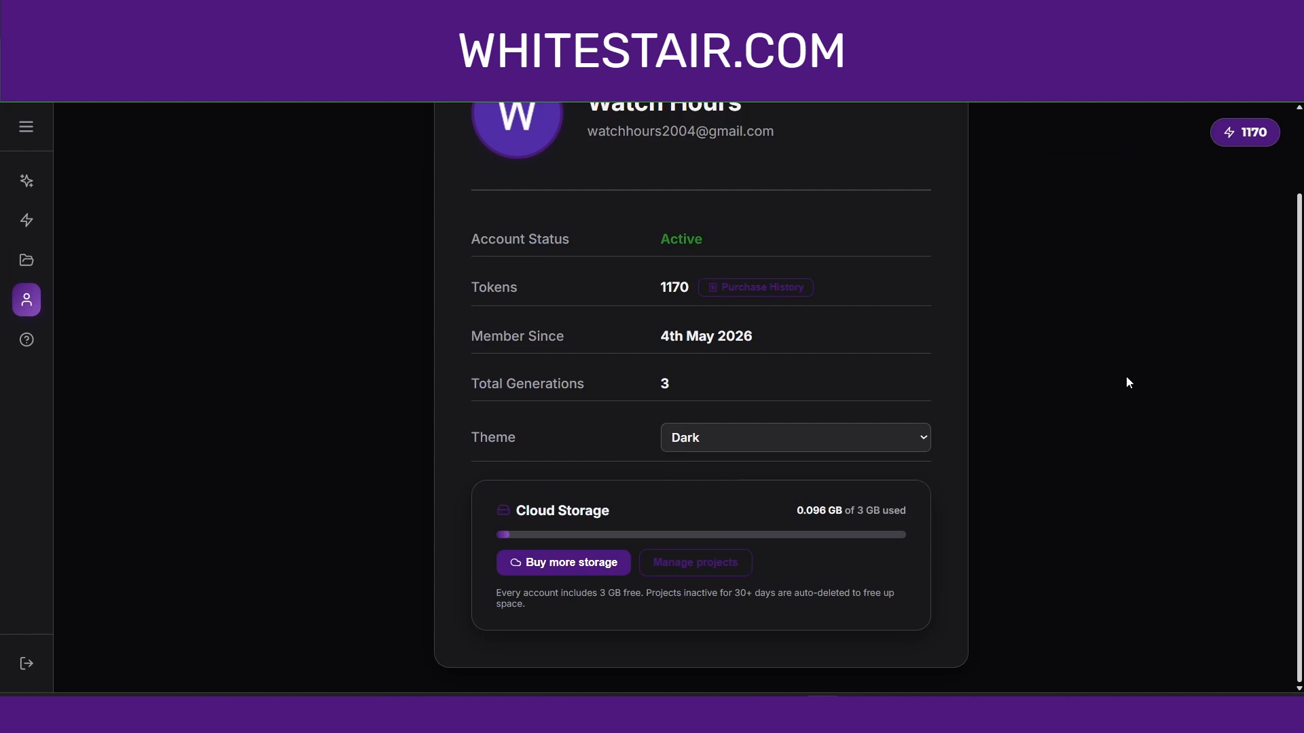
View the account's token purchase history and close it
{"action": "left_click", "coordinate": [791, 287]}
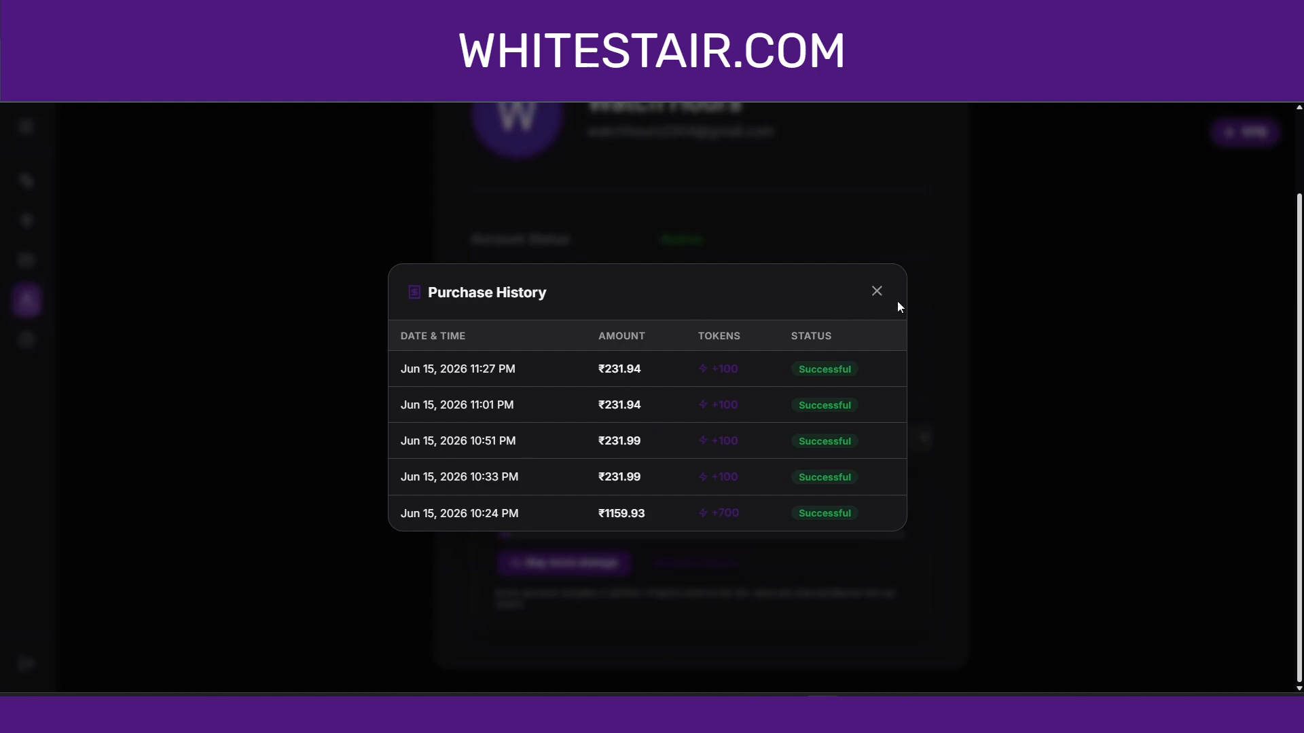
{"action": "left_click", "coordinate": [878, 292]}
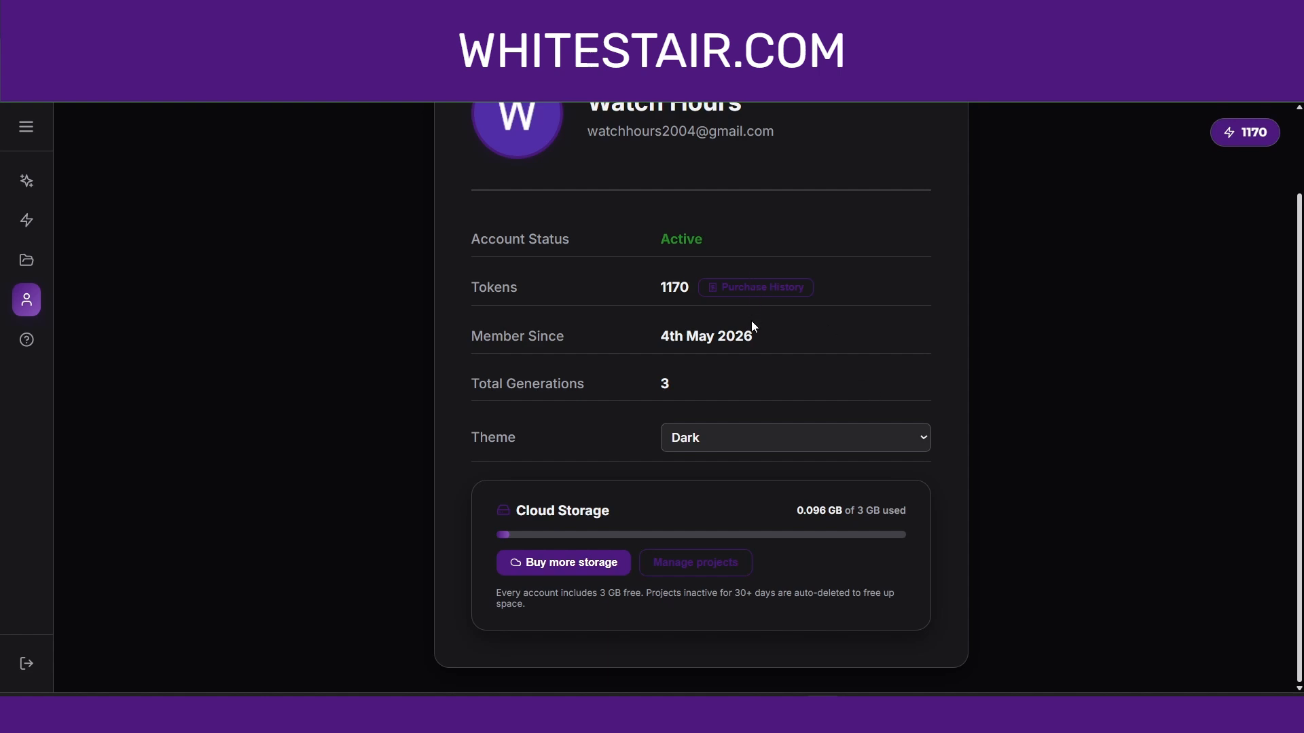
{"action": "scroll", "coordinate": [751, 321], "scroll_direction": "up", "scroll_amount": 3}
Examine the usage guide and the contact support form on the Help & Support page
{"action": "mouse_move", "coordinate": [8, 352]}
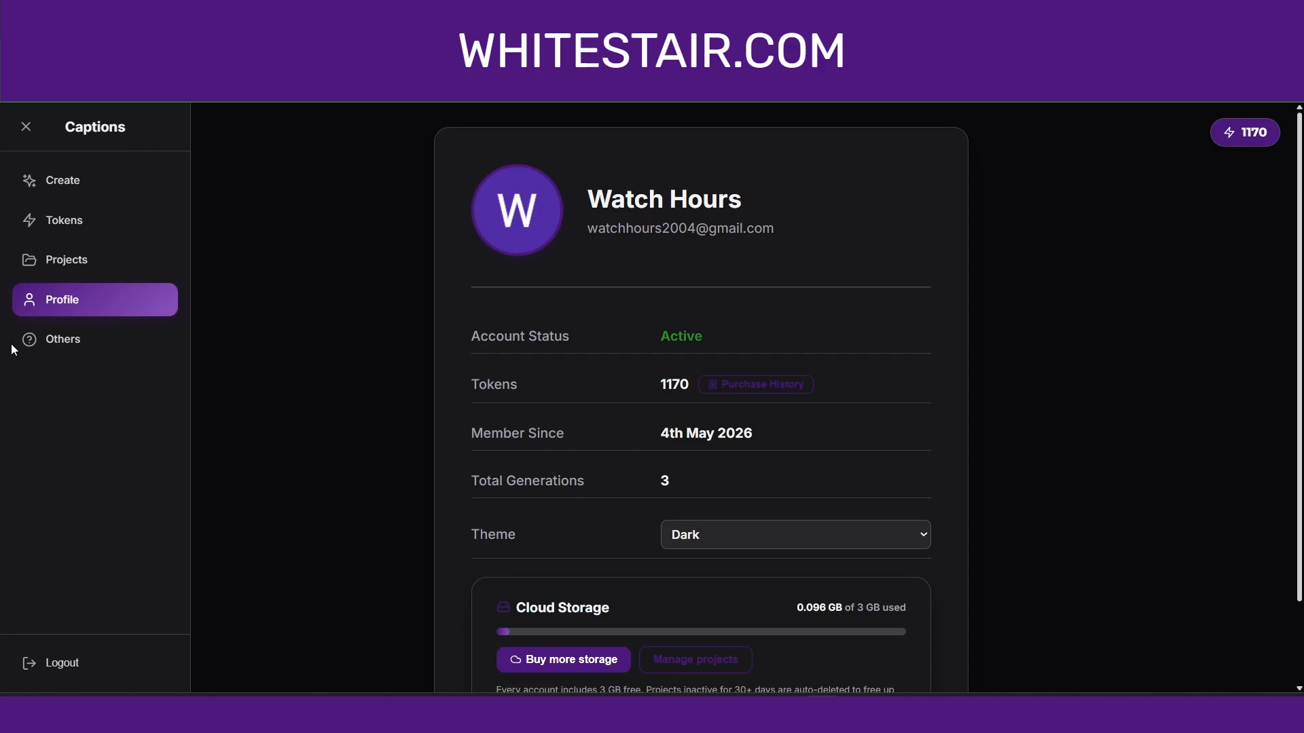
{"action": "left_click", "coordinate": [63, 347]}
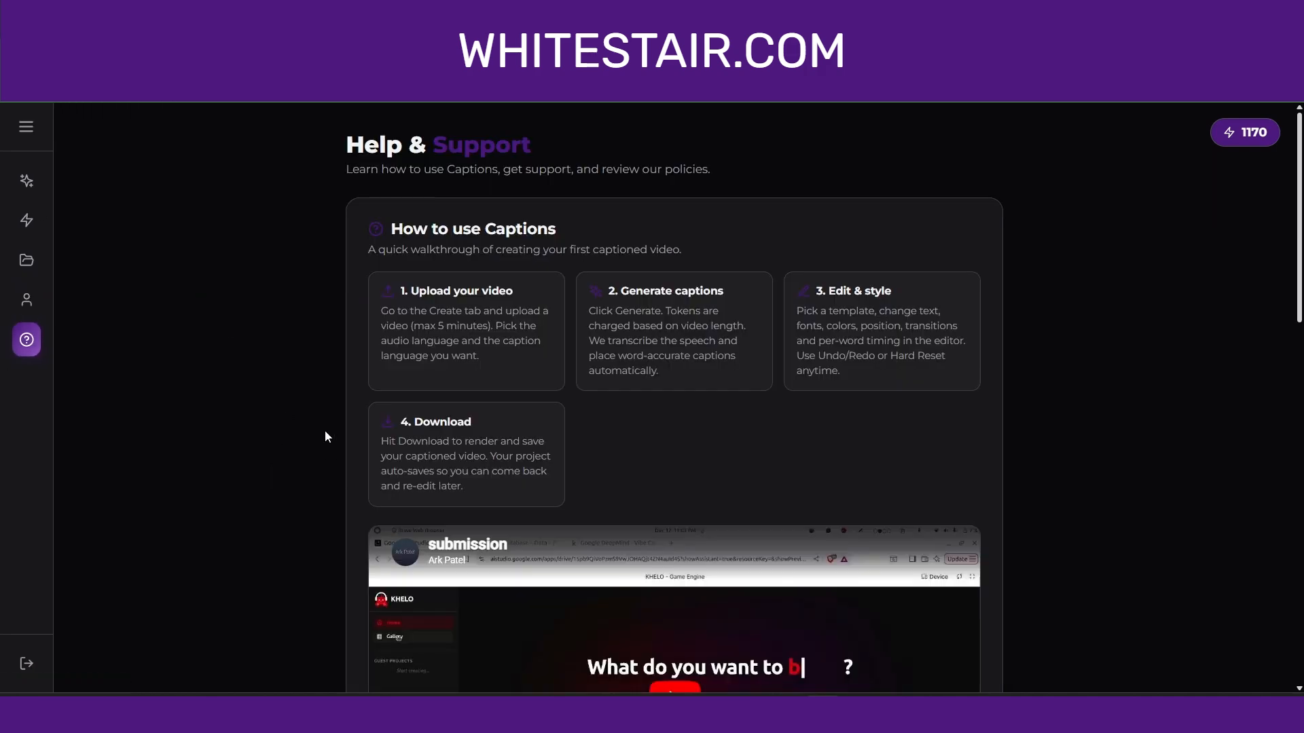
{"action": "scroll", "coordinate": [326, 431], "scroll_direction": "down", "scroll_amount": 10}
{"action": "scroll", "coordinate": [321, 436], "scroll_direction": "down", "scroll_amount": 2}
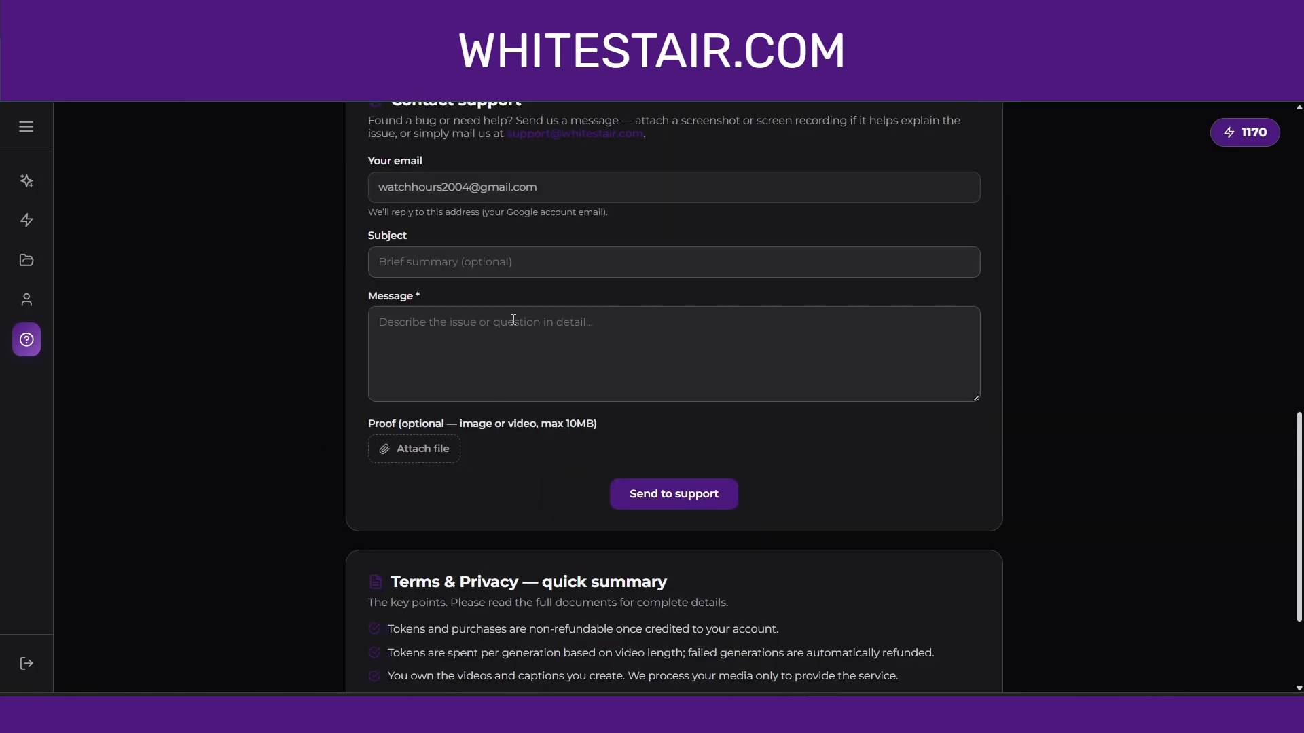
{"action": "left_click", "coordinate": [432, 263]}
{"action": "left_click", "coordinate": [442, 329]}
Return to the Create page and look through the languages available for the spoken audio
{"action": "mouse_move", "coordinate": [70, 195]}
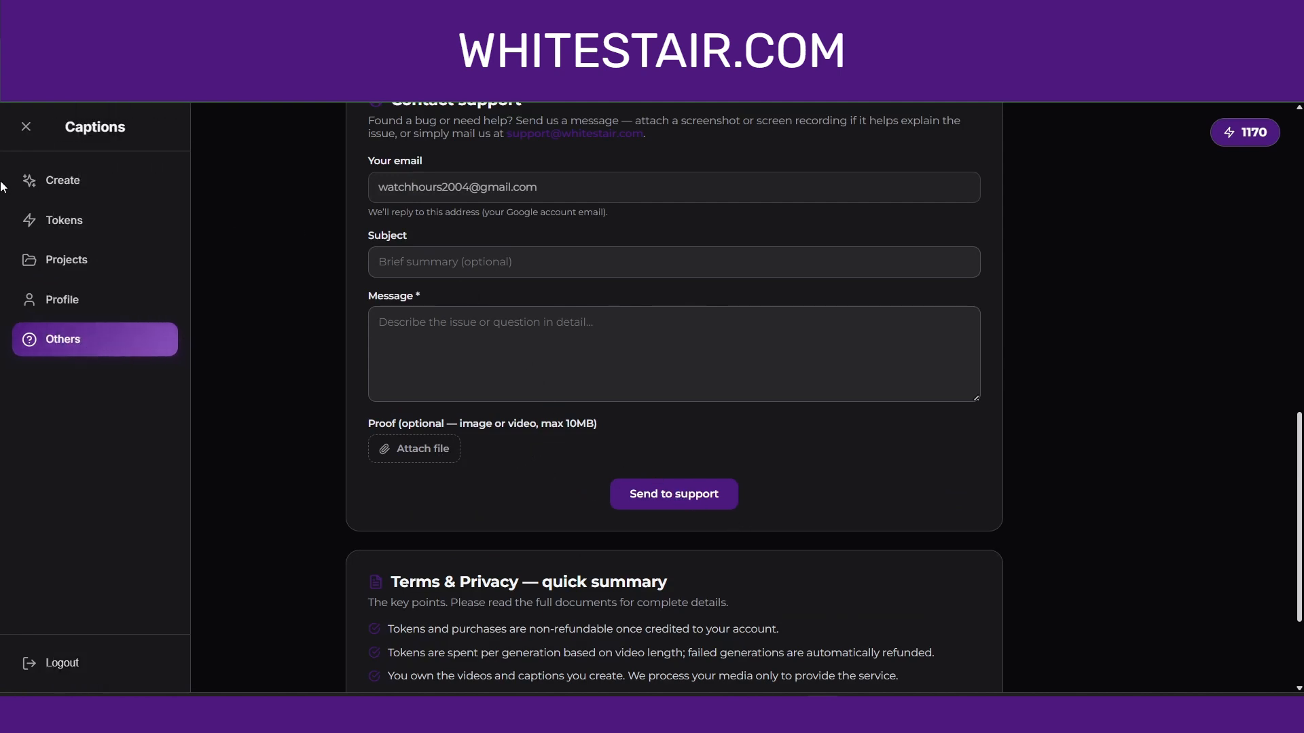
{"action": "left_click", "coordinate": [70, 194]}
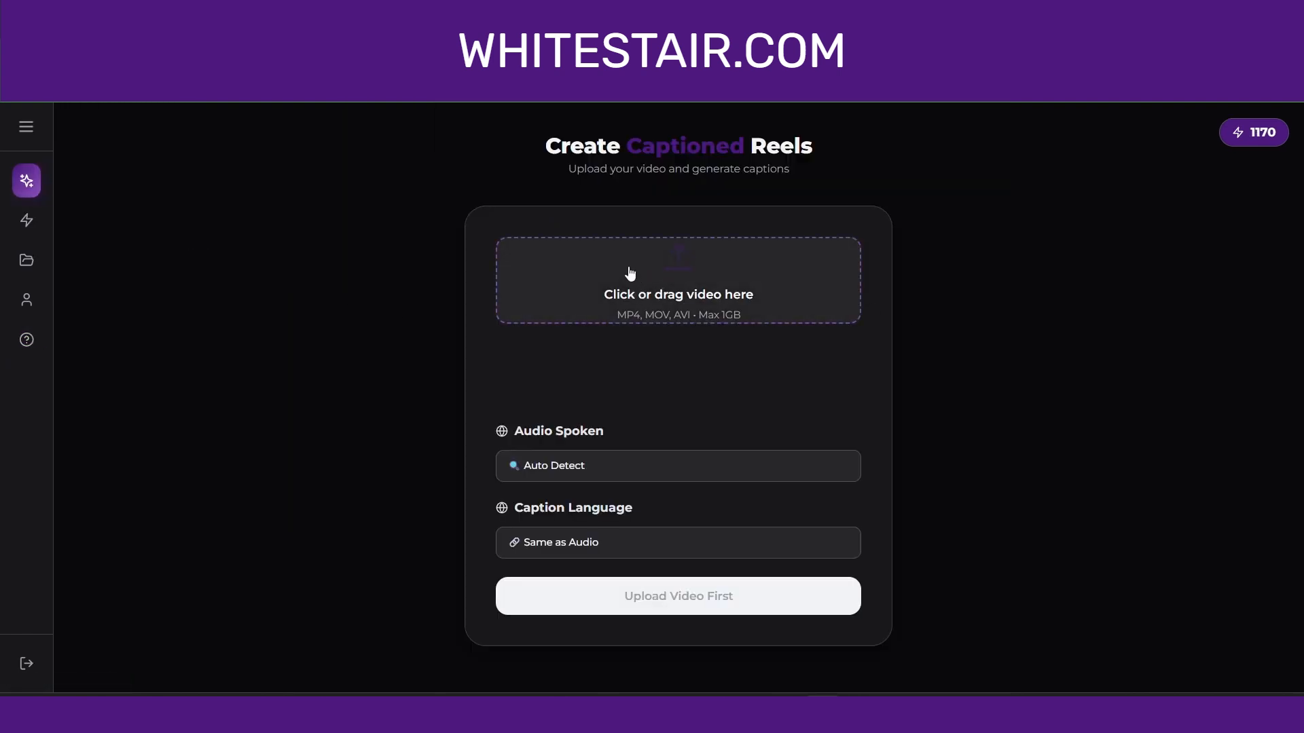
{"action": "left_click", "coordinate": [636, 471]}
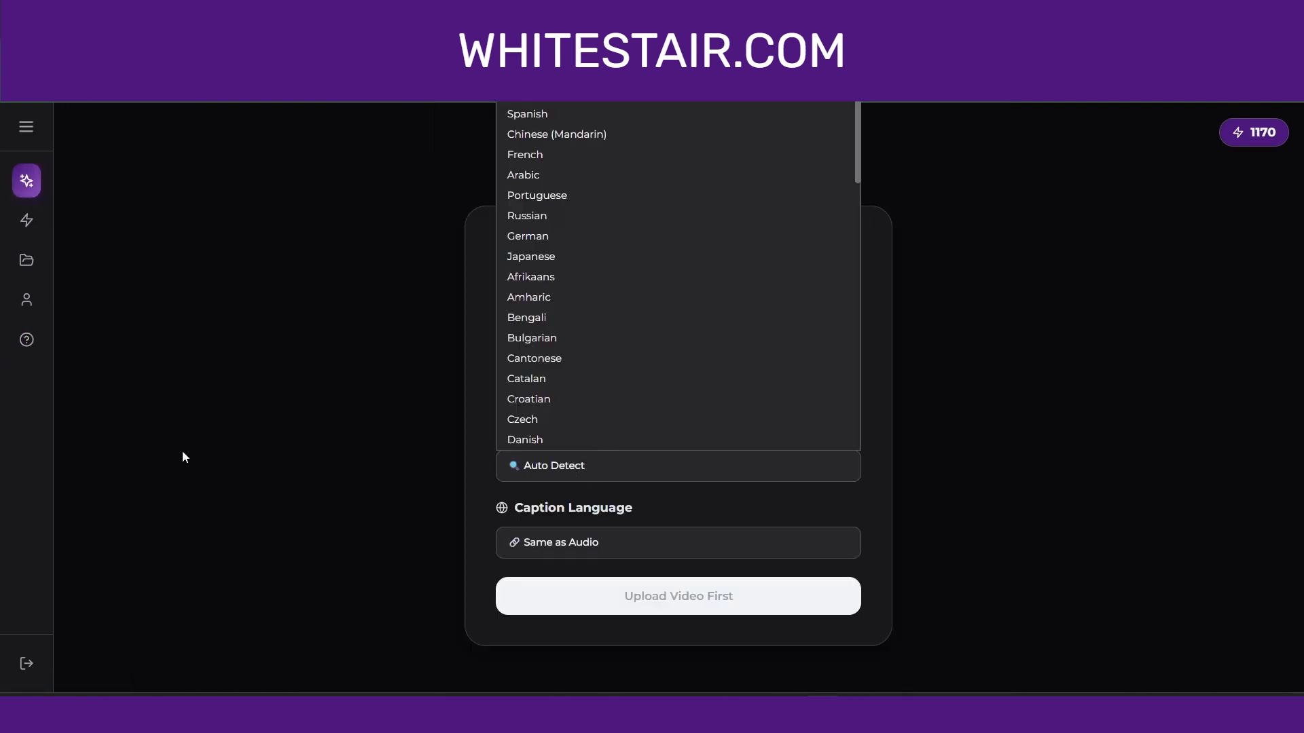
{"action": "left_click", "coordinate": [230, 458]}
Open the existing test project from the Projects page in the caption editor
{"action": "mouse_move", "coordinate": [4, 234]}
{"action": "left_click", "coordinate": [72, 267]}
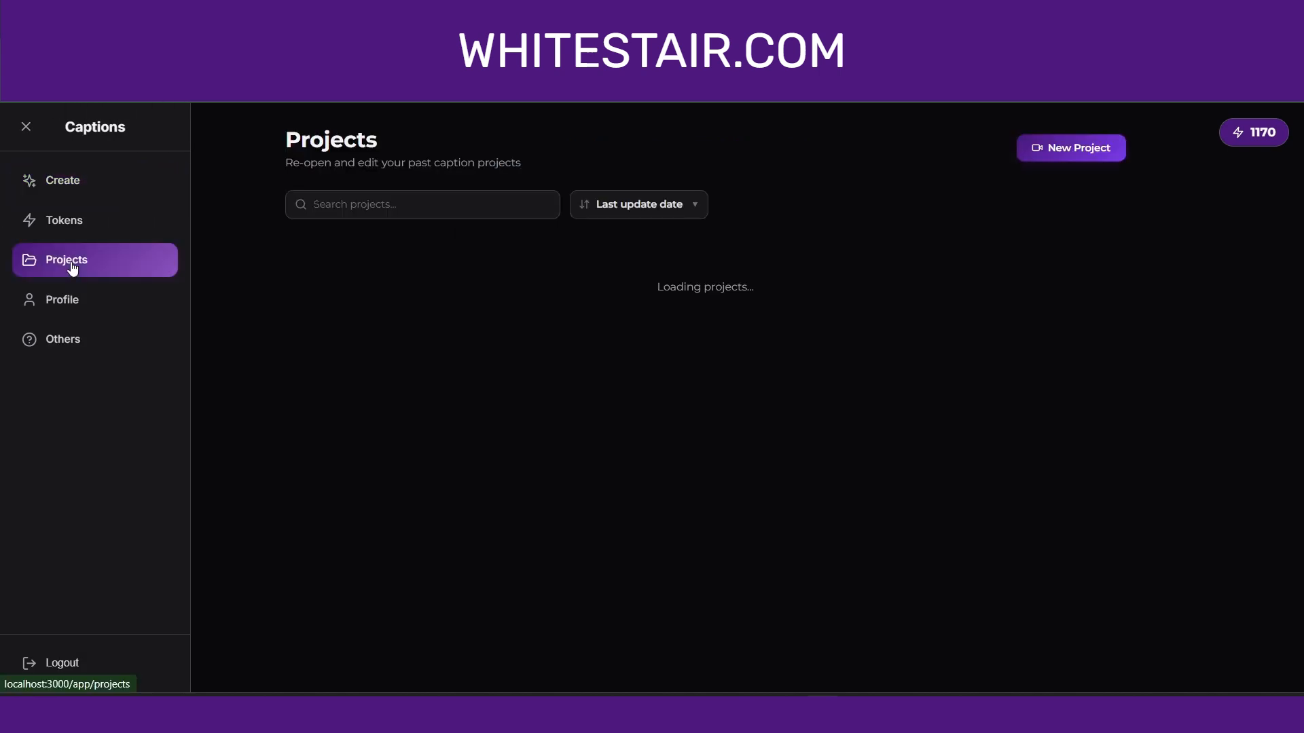
{"action": "left_click", "coordinate": [466, 275]}
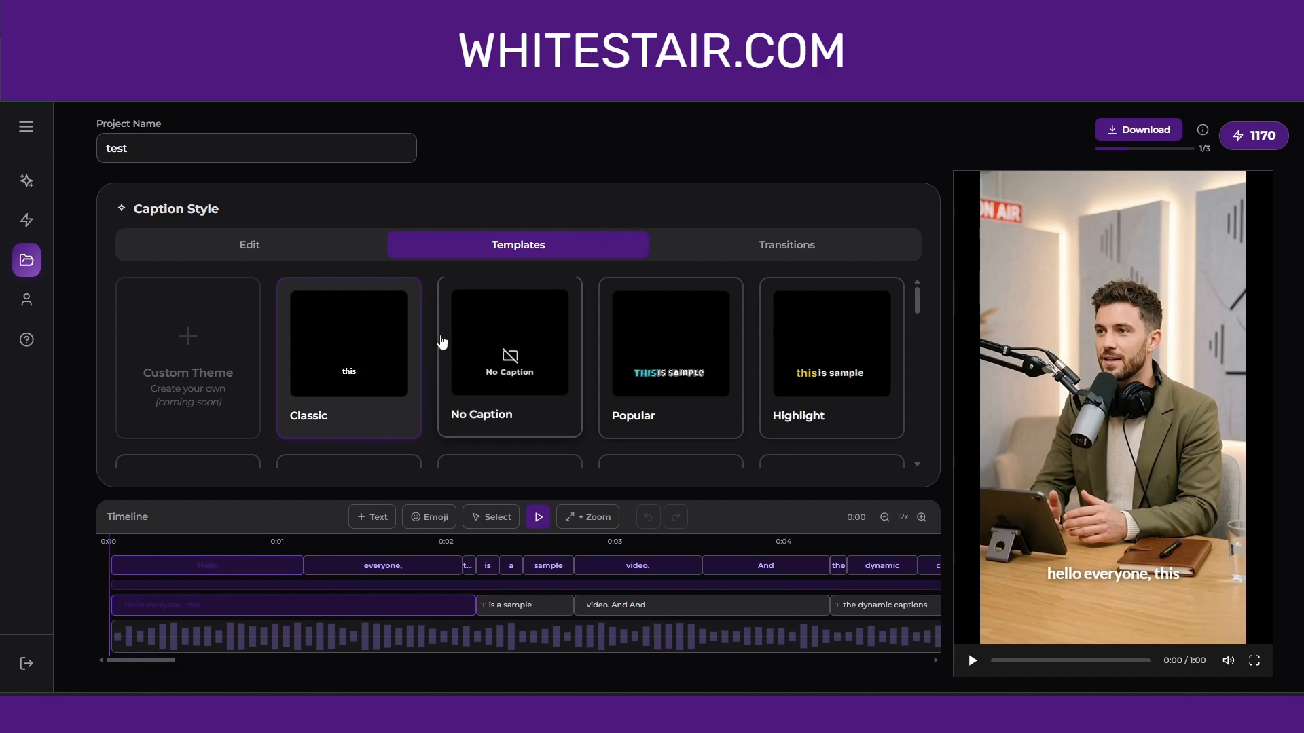
Try the Highlight, Hind, Classic-2 and Focus caption templates in turn, and finish by applying the Perfect template
{"action": "scroll", "coordinate": [863, 359], "scroll_direction": "down", "scroll_amount": 5}
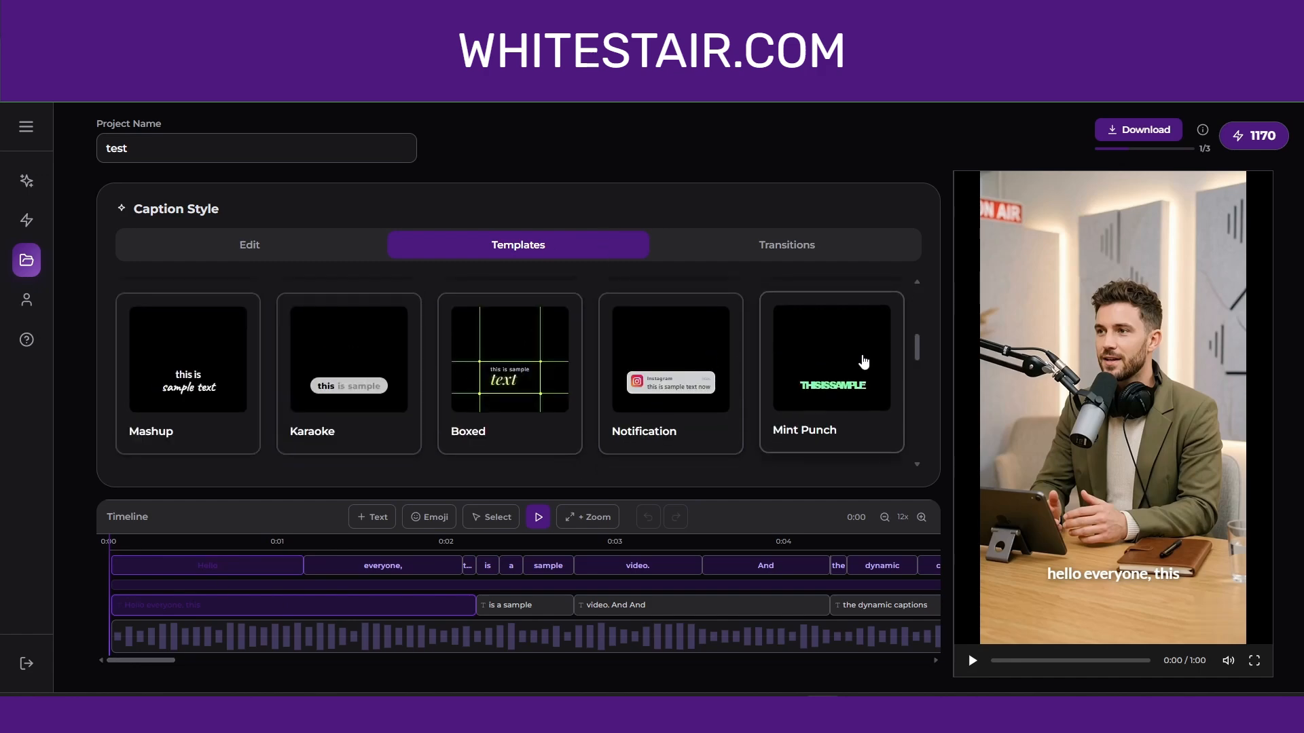
{"action": "scroll", "coordinate": [862, 360], "scroll_direction": "up", "scroll_amount": 5}
{"action": "left_click", "coordinate": [815, 363]}
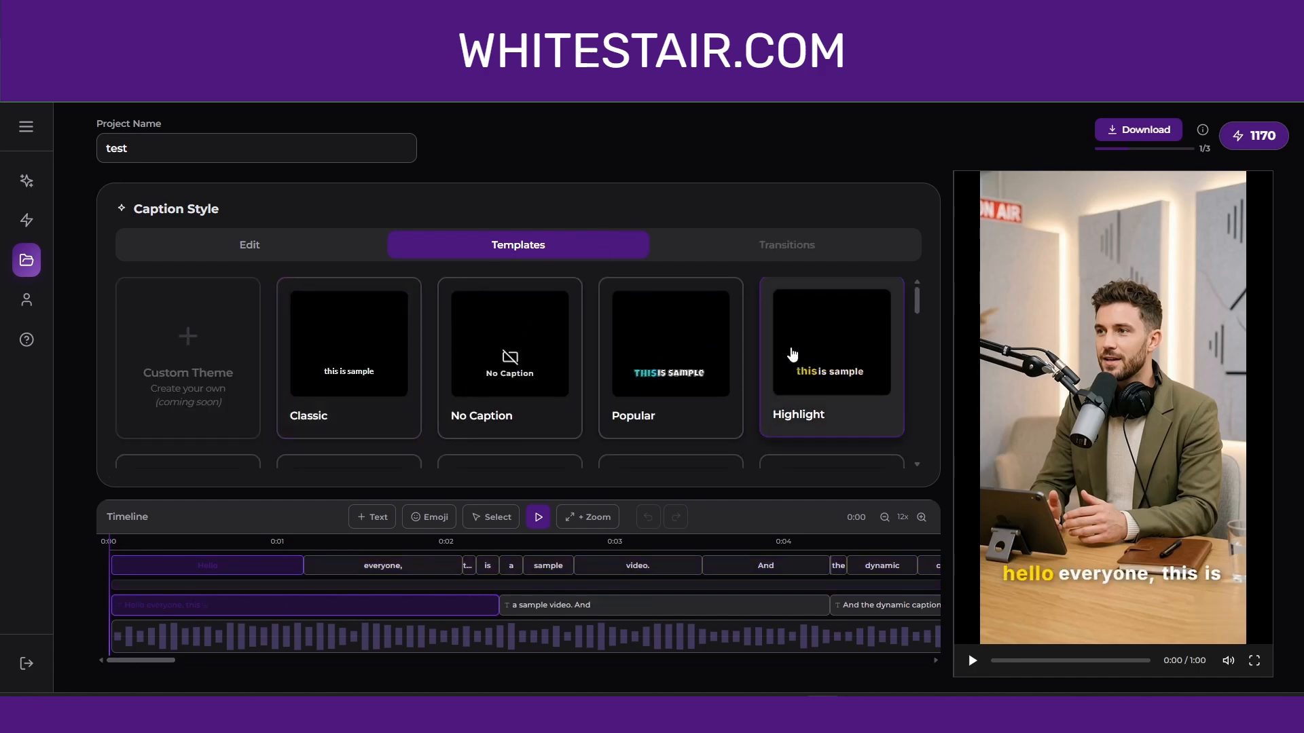
{"action": "scroll", "coordinate": [774, 356], "scroll_direction": "down", "scroll_amount": 3}
{"action": "left_click", "coordinate": [720, 356]}
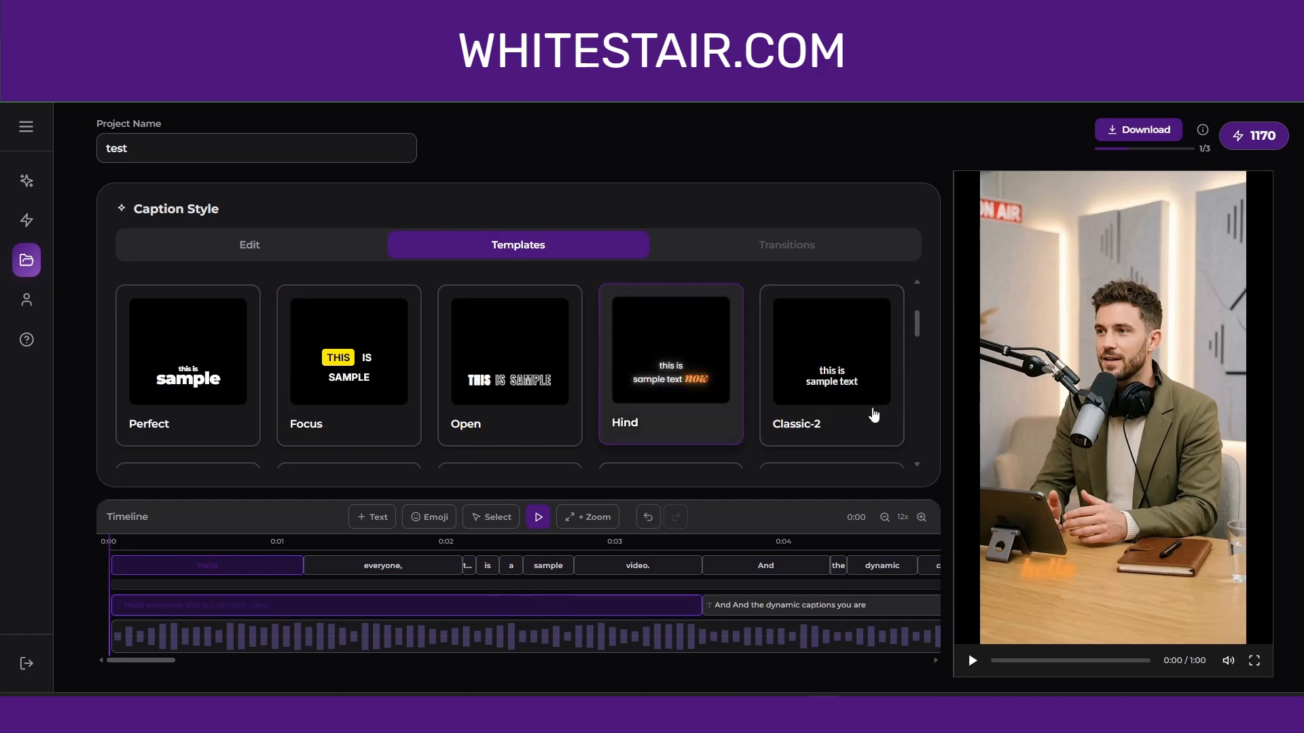
{"action": "left_click", "coordinate": [825, 368]}
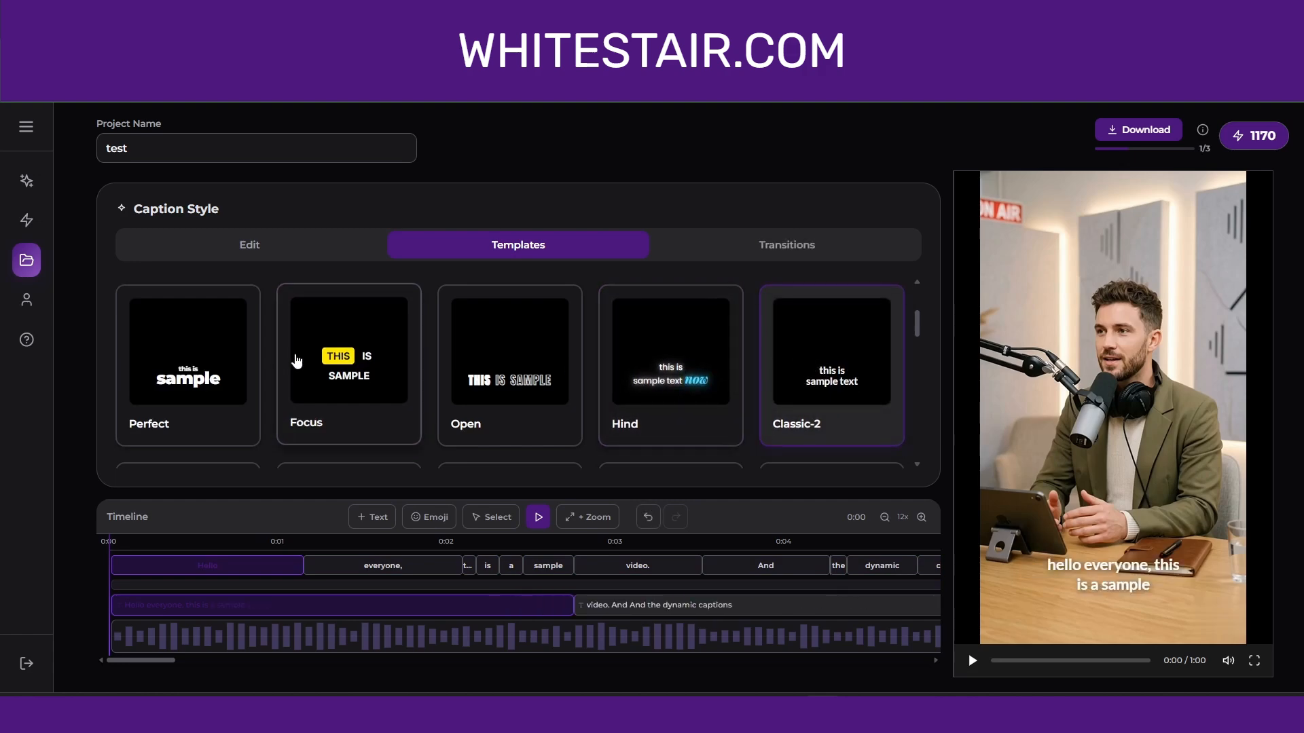
{"action": "left_click", "coordinate": [291, 359]}
{"action": "left_click", "coordinate": [252, 337]}
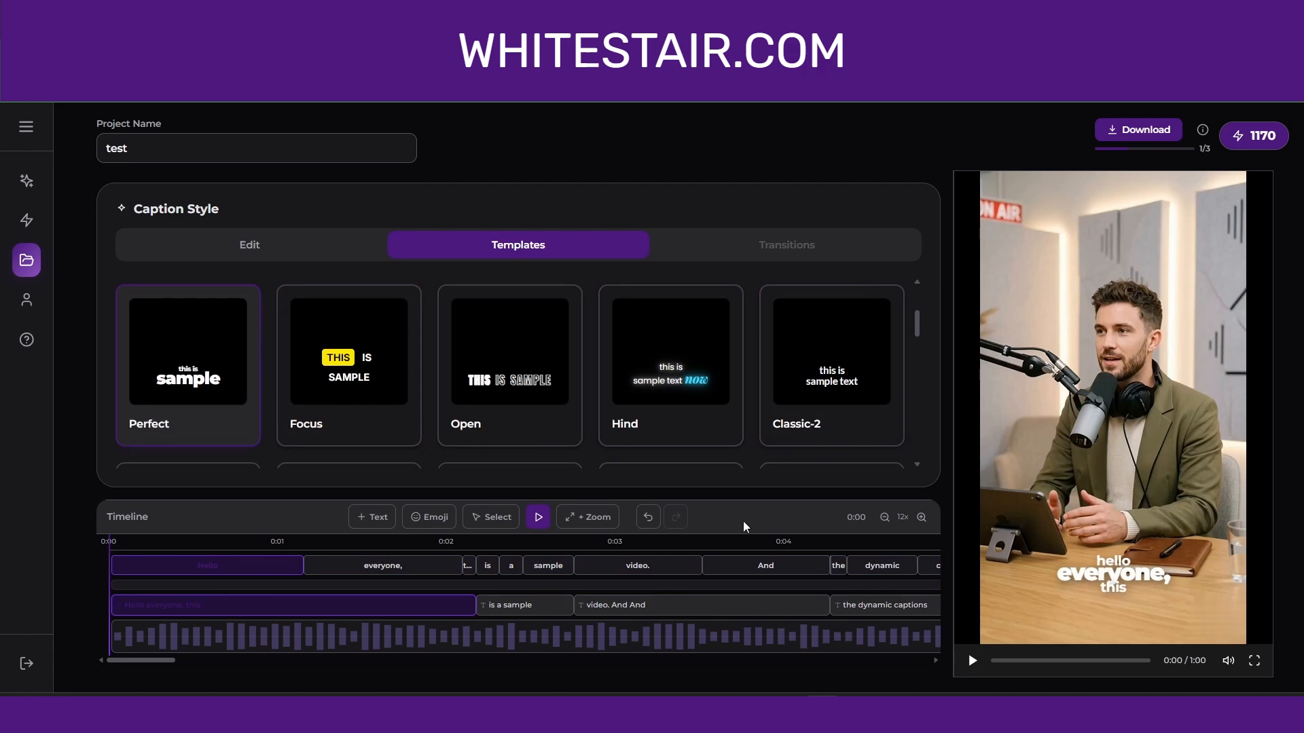
Look through more caption templates and inspect the caption chunks along the timeline, previewing the video at 0:13
{"action": "scroll", "coordinate": [273, 340], "scroll_direction": "down", "scroll_amount": 3}
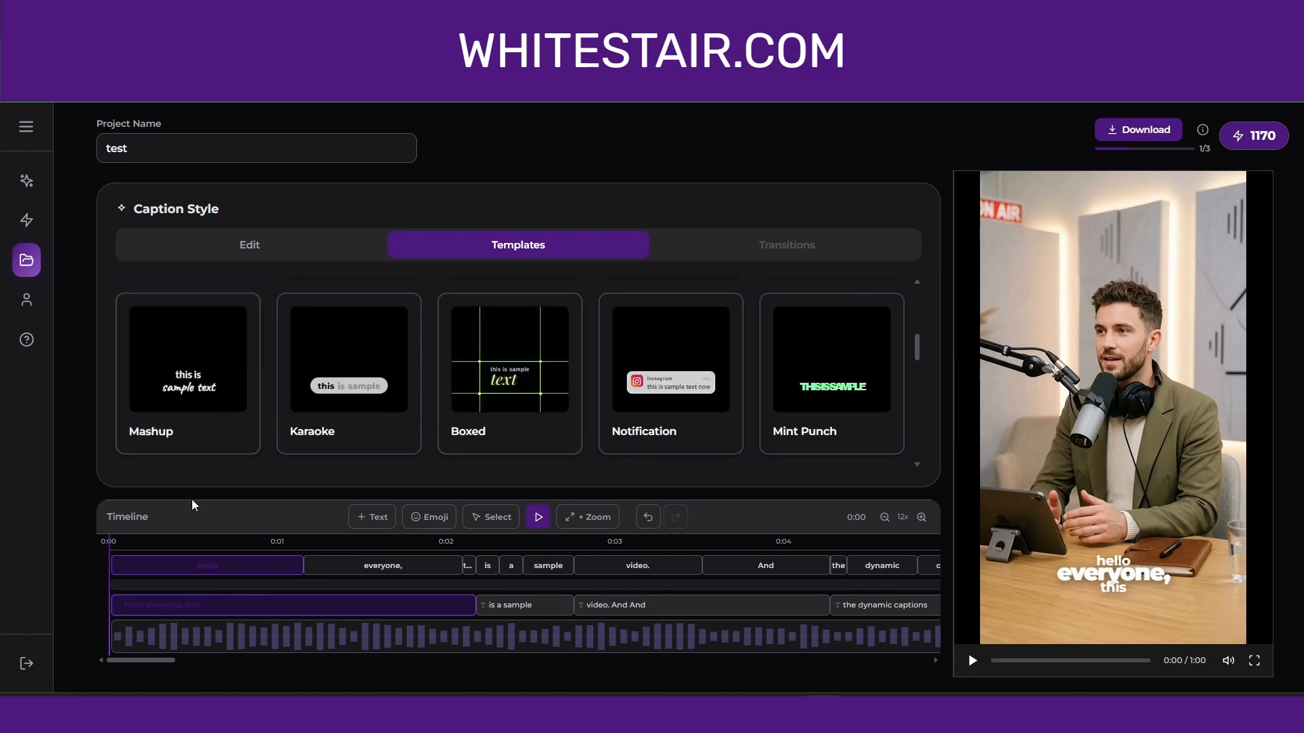
{"action": "left_click_drag", "start_coordinate": [145, 660], "coordinate": [291, 660]}
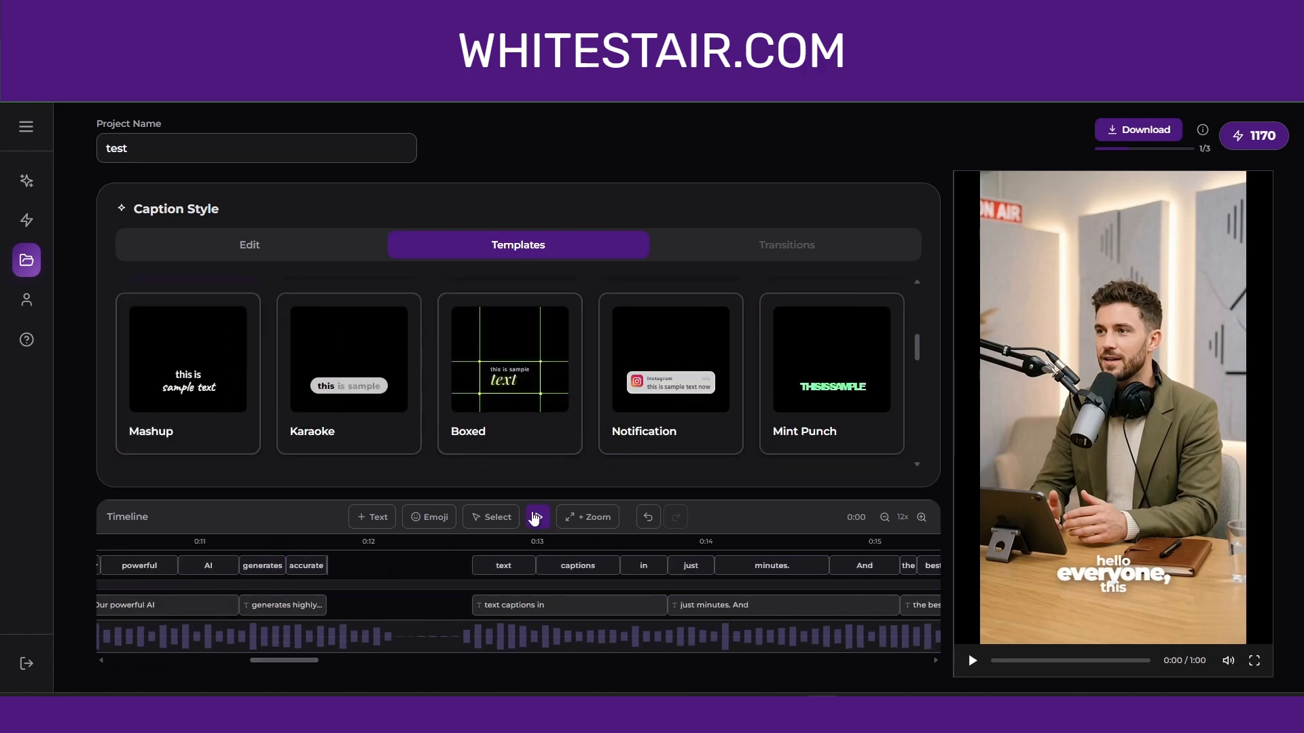
{"action": "left_click", "coordinate": [571, 543]}
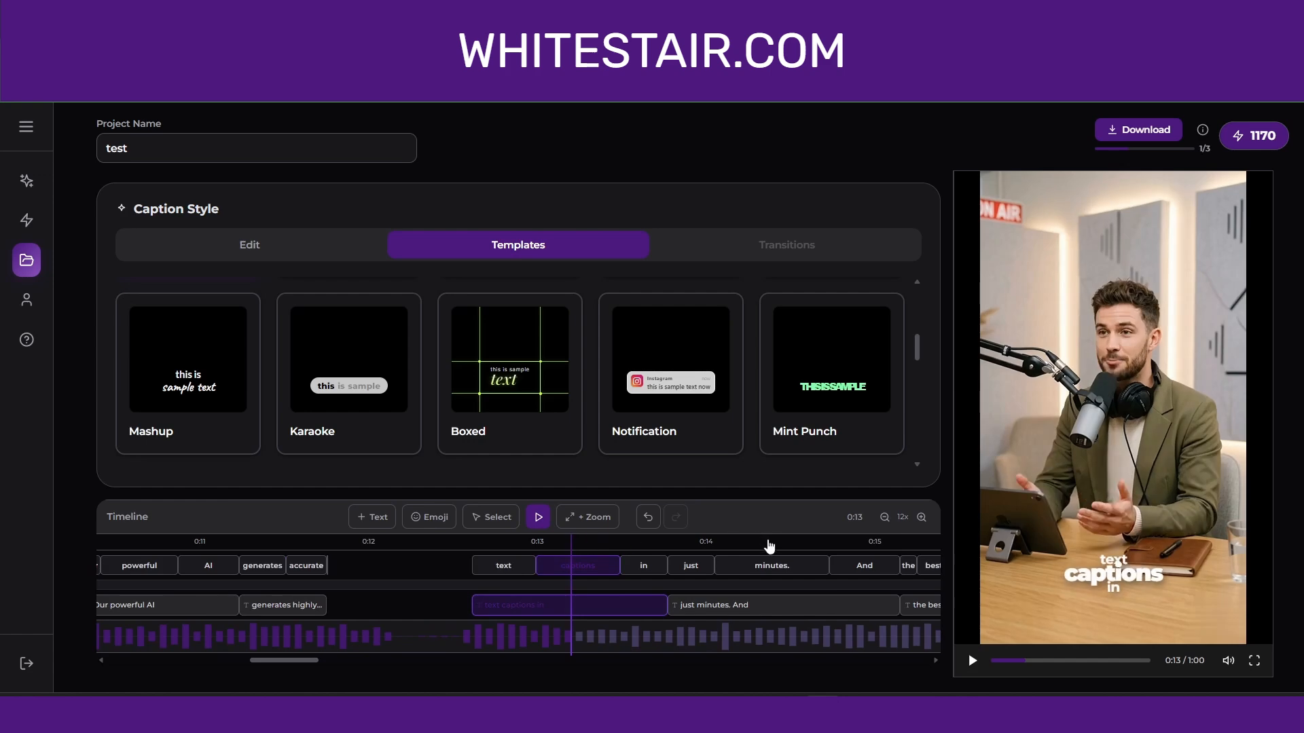
{"action": "left_click_drag", "start_coordinate": [311, 661], "coordinate": [131, 655]}
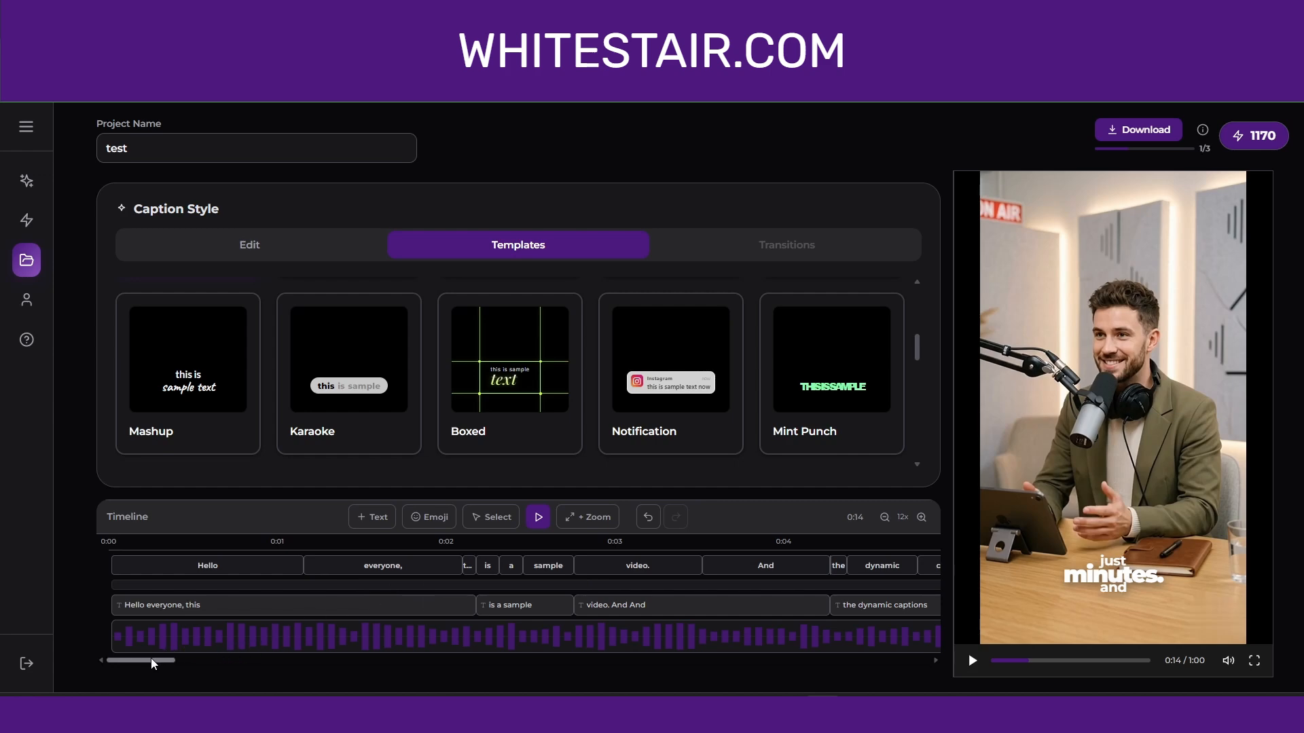
{"action": "left_click_drag", "start_coordinate": [151, 658], "coordinate": [539, 632]}
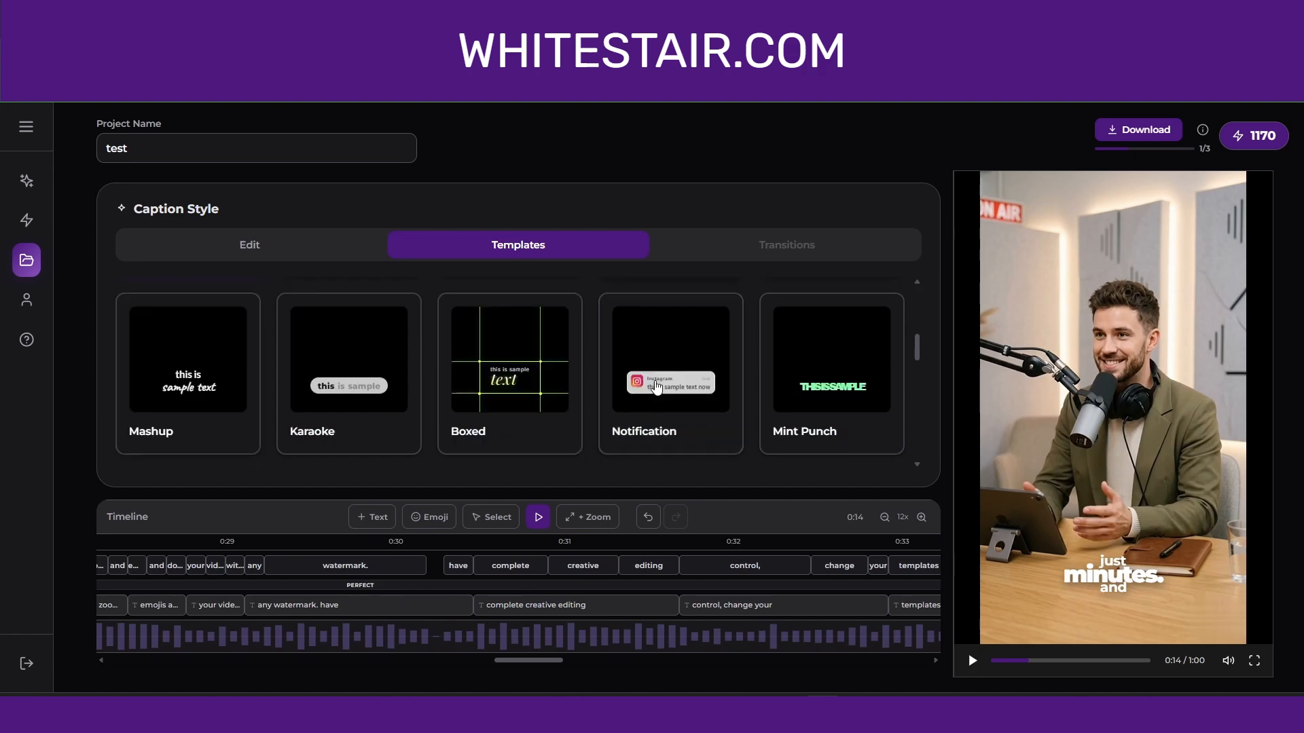
{"action": "scroll", "coordinate": [671, 377], "scroll_direction": "up", "scroll_amount": 2}
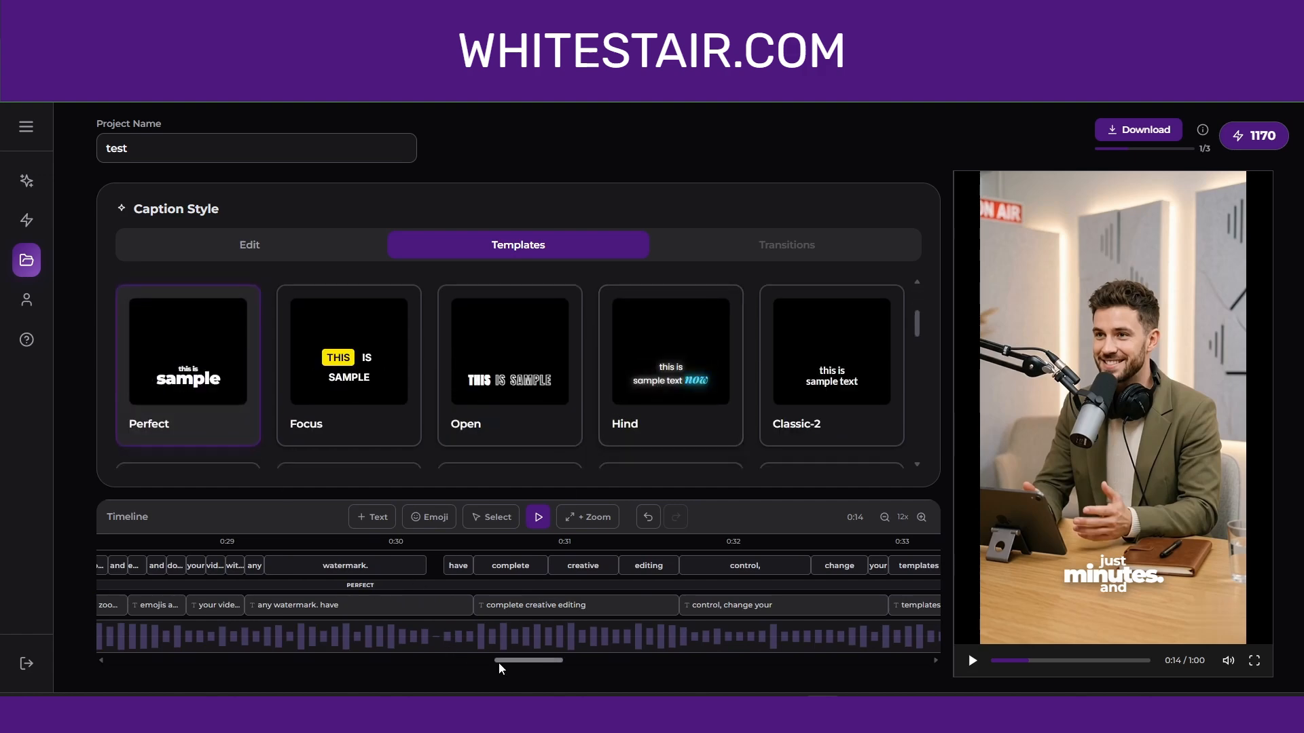
{"action": "left_click_drag", "start_coordinate": [502, 658], "coordinate": [103, 651]}
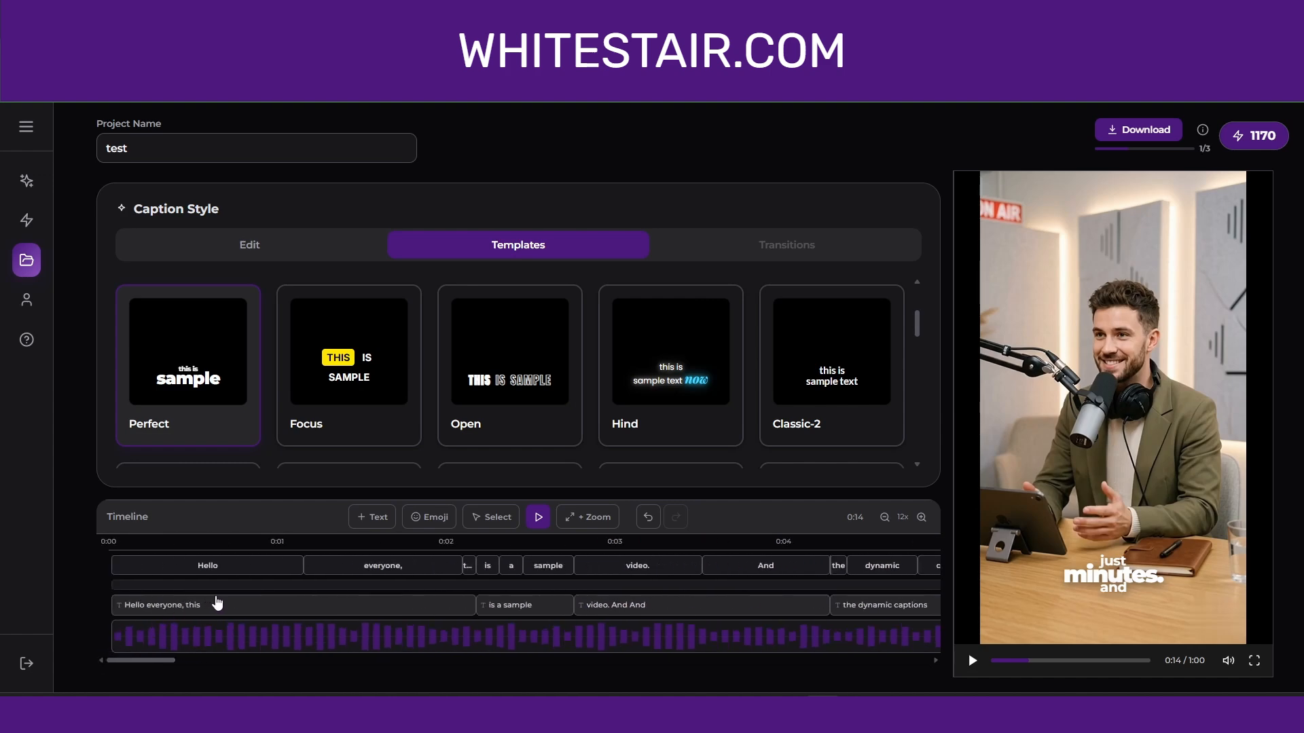
Preview the opening captions, and move the "is a sample" caption up above the speaker's head in the video frame
{"action": "left_click", "coordinate": [241, 543]}
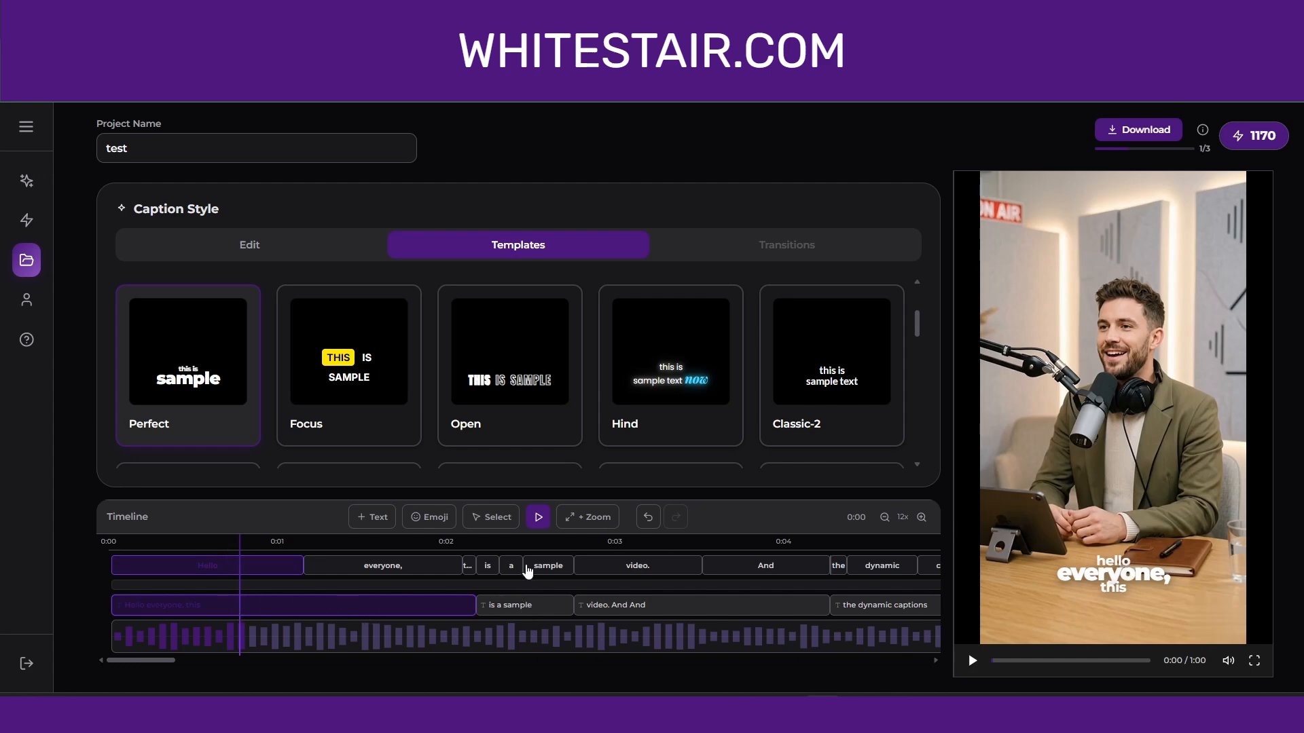
{"action": "left_click", "coordinate": [536, 523]}
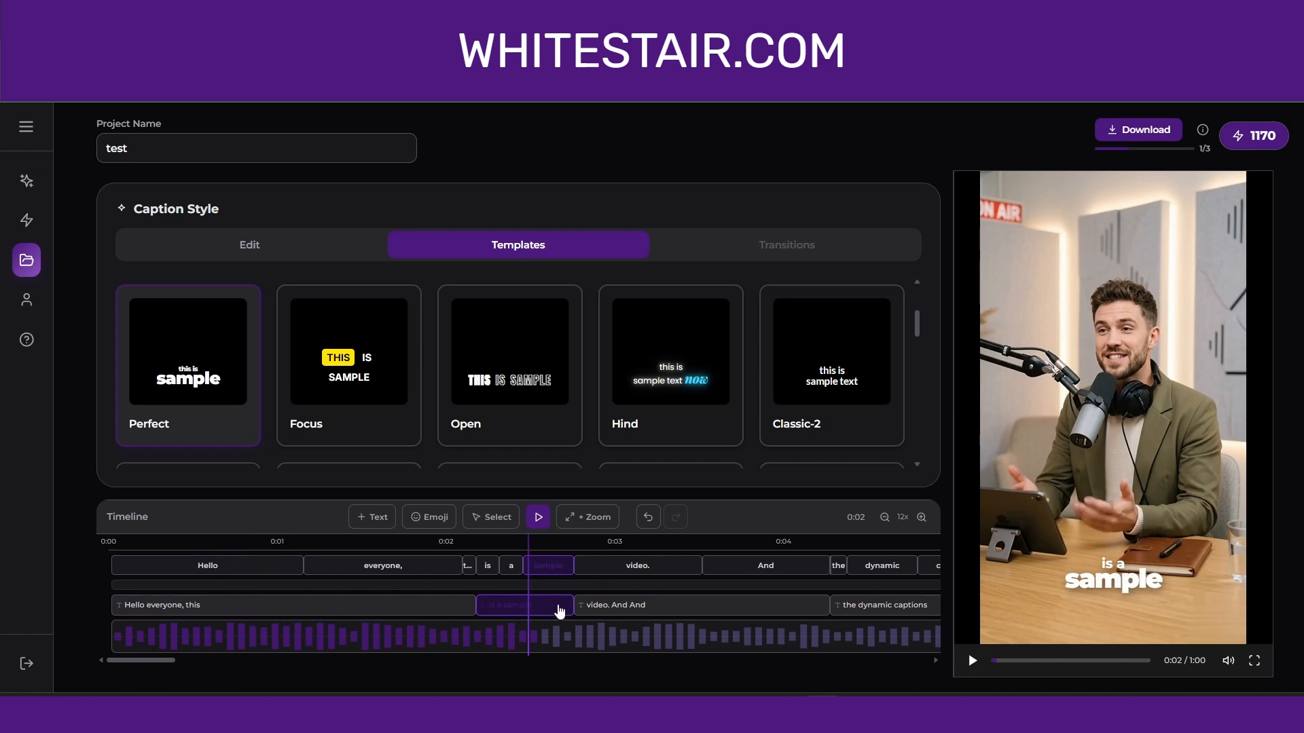
{"action": "left_click", "coordinate": [407, 543]}
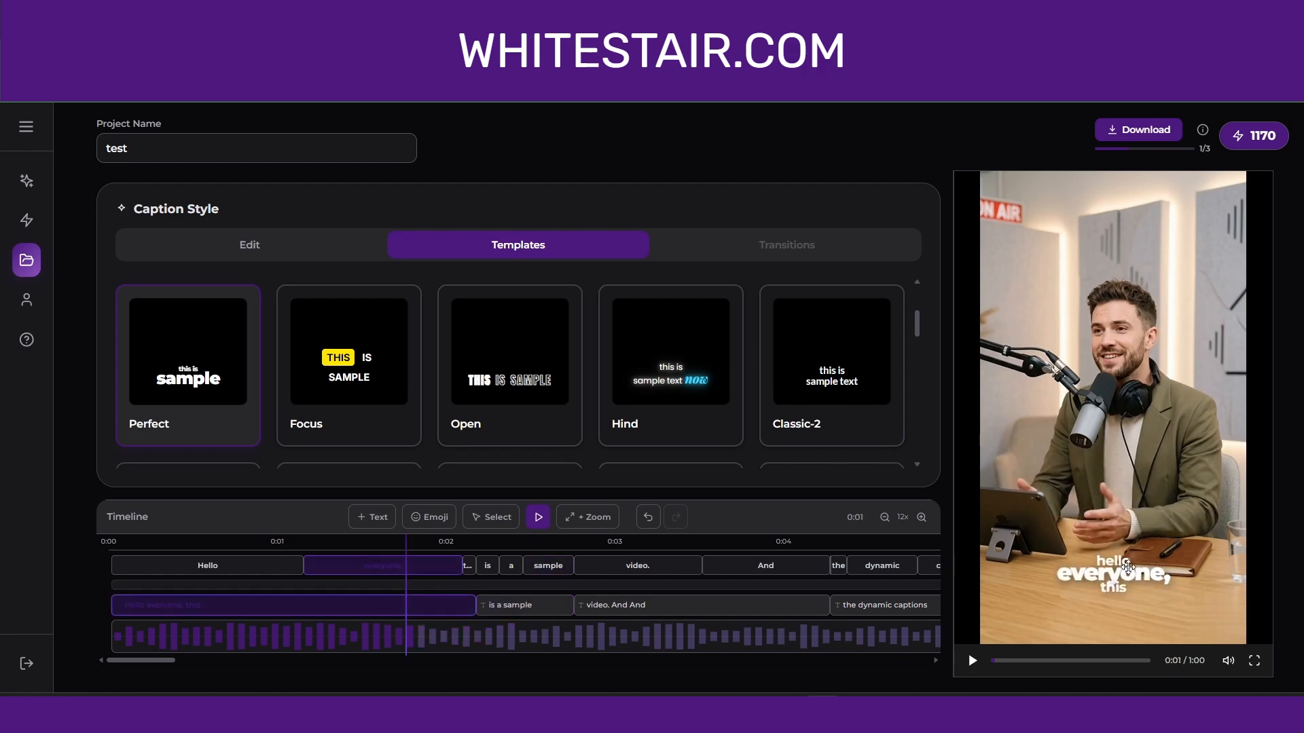
{"action": "left_click", "coordinate": [543, 544]}
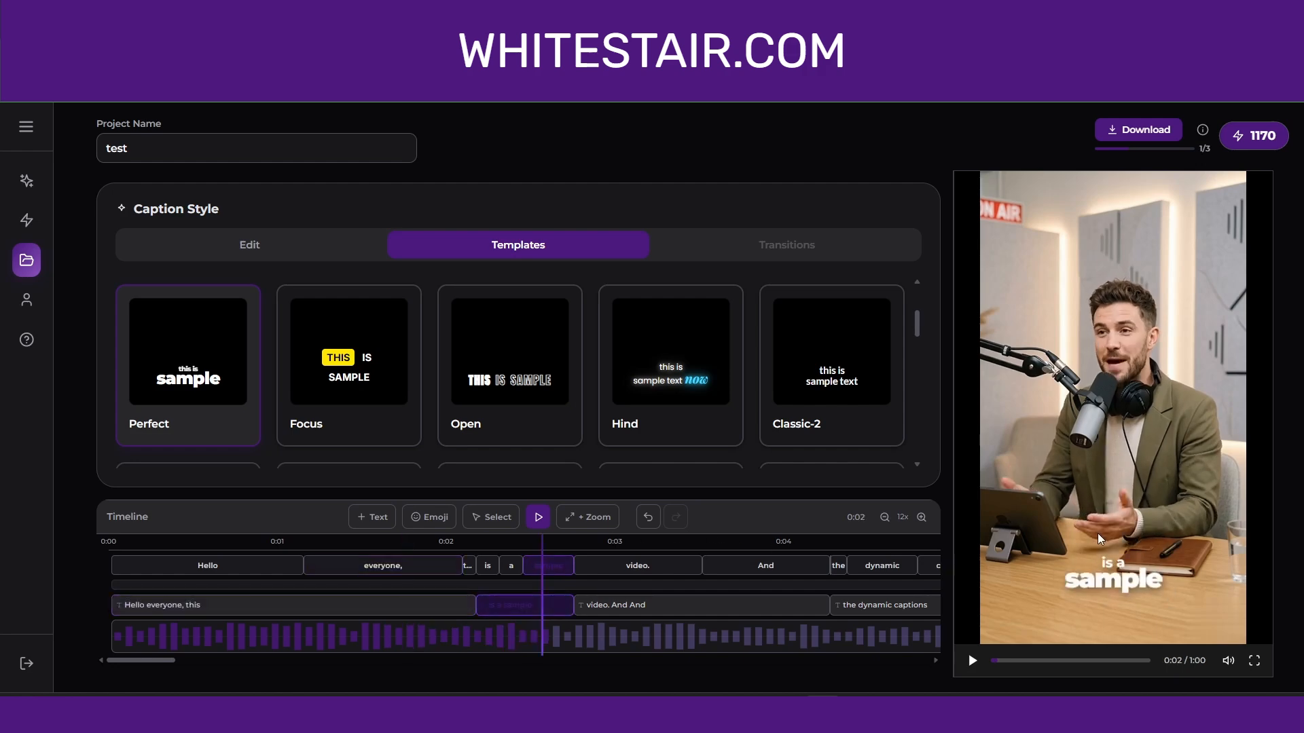
{"action": "left_click_drag", "start_coordinate": [1113, 576], "coordinate": [1128, 231]}
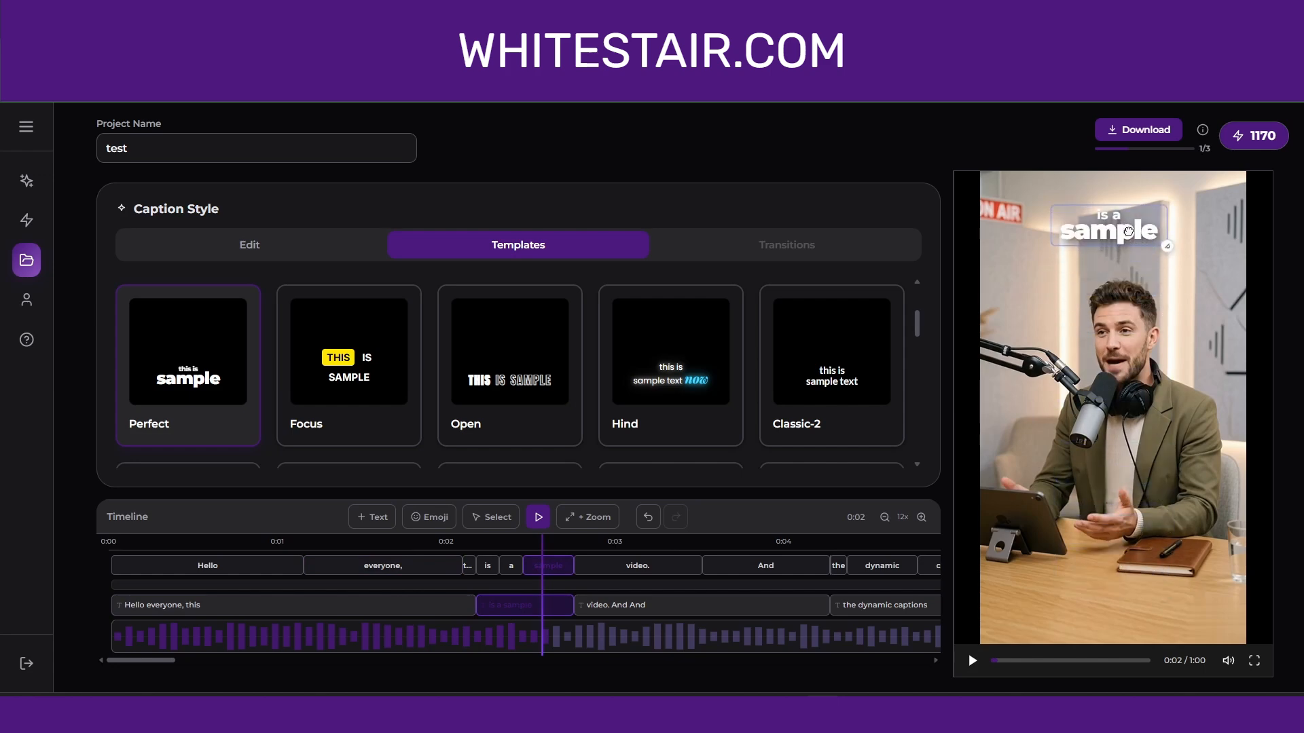
Compare the caption positions of the first three chunks at different points of the timeline
{"action": "left_click", "coordinate": [110, 542]}
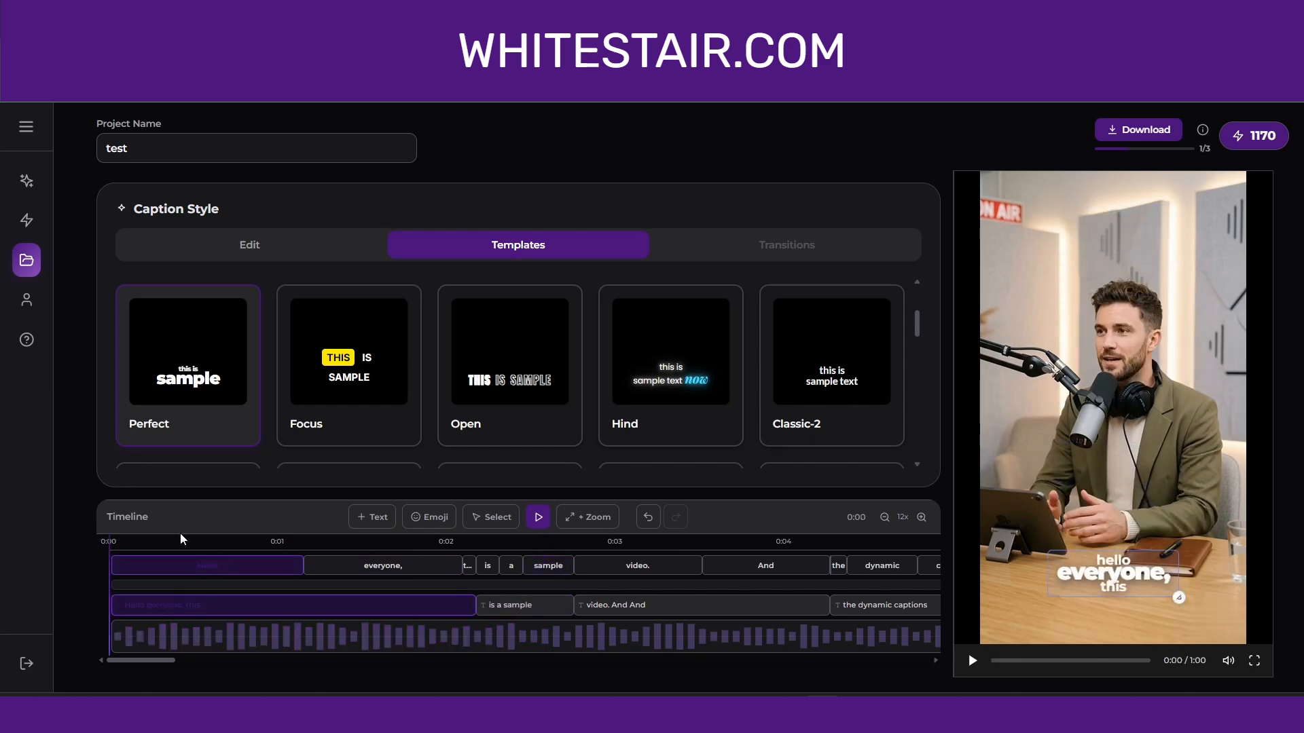
{"action": "left_click", "coordinate": [506, 544]}
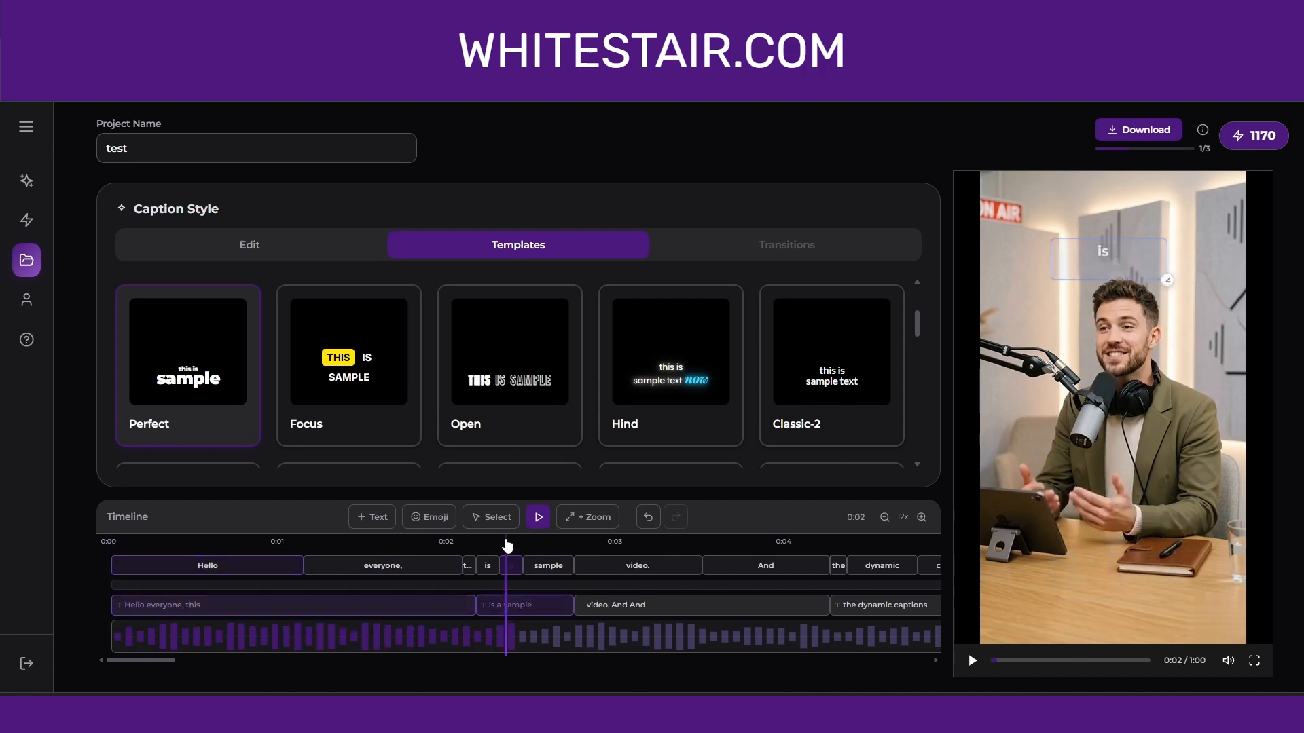
{"action": "left_click", "coordinate": [651, 543]}
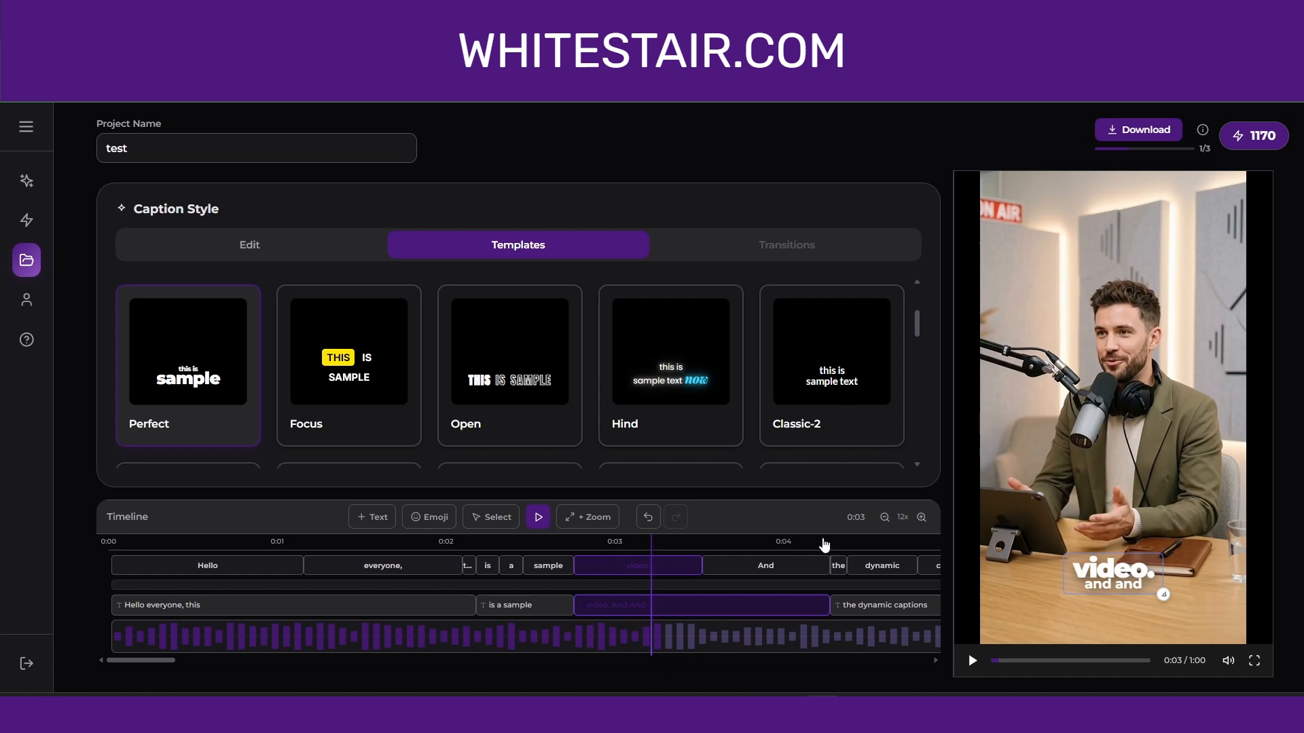
{"action": "left_click", "coordinate": [546, 542]}
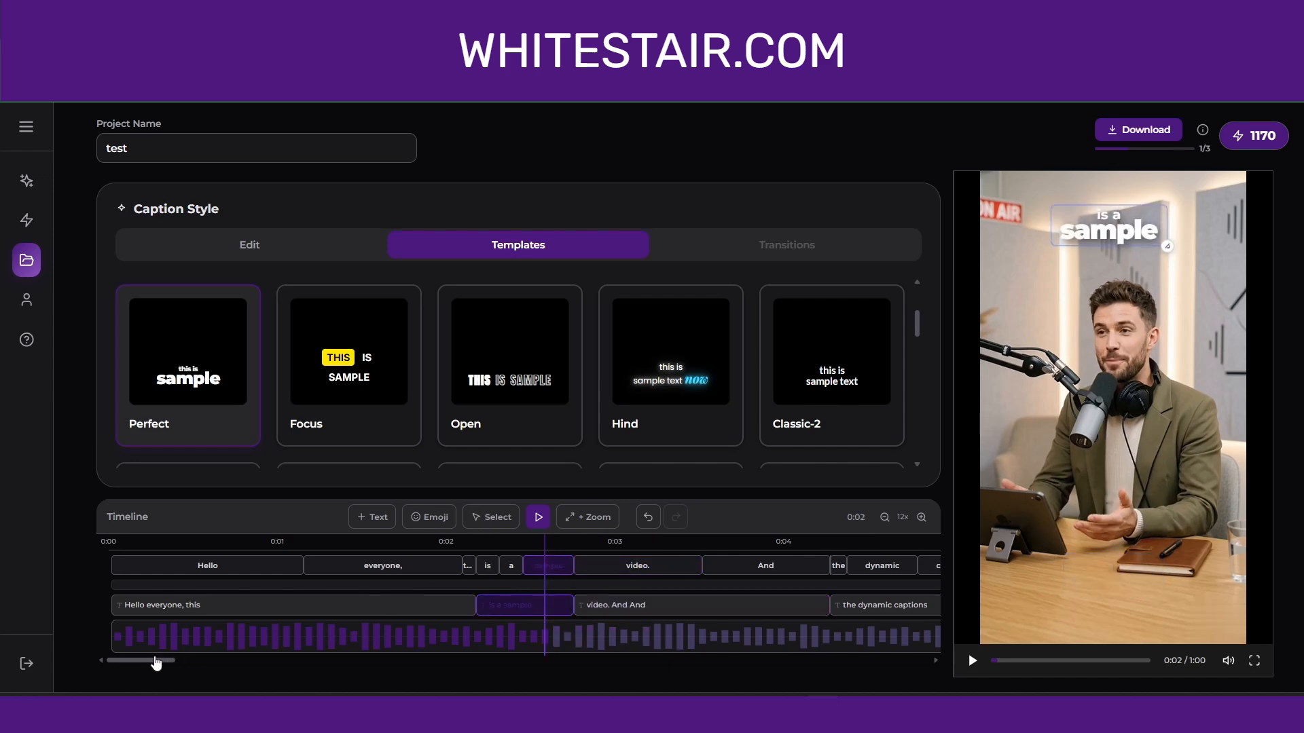
Move the "Hello everyone, this" caption above the speaker to about X 56, Y 10, and apply its edits to all chunks
{"action": "left_click", "coordinate": [337, 543]}
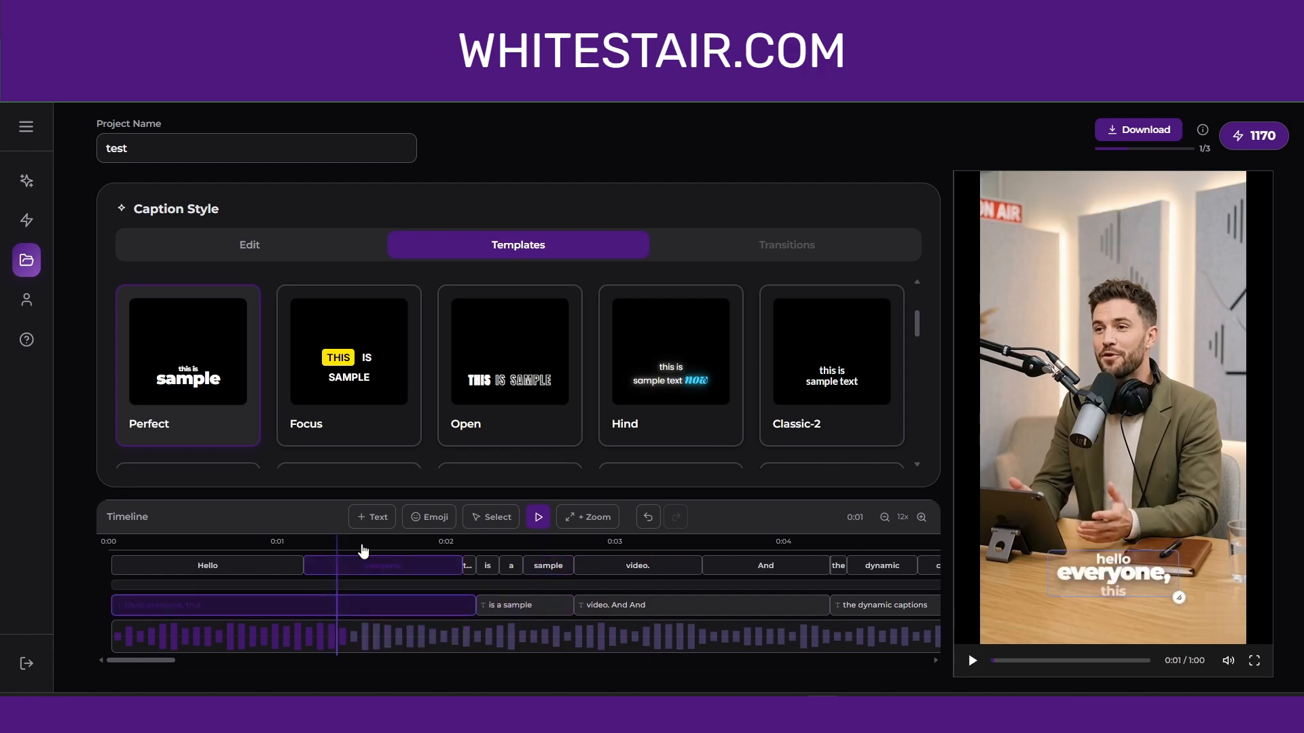
{"action": "left_click_drag", "start_coordinate": [1147, 579], "coordinate": [1153, 222]}
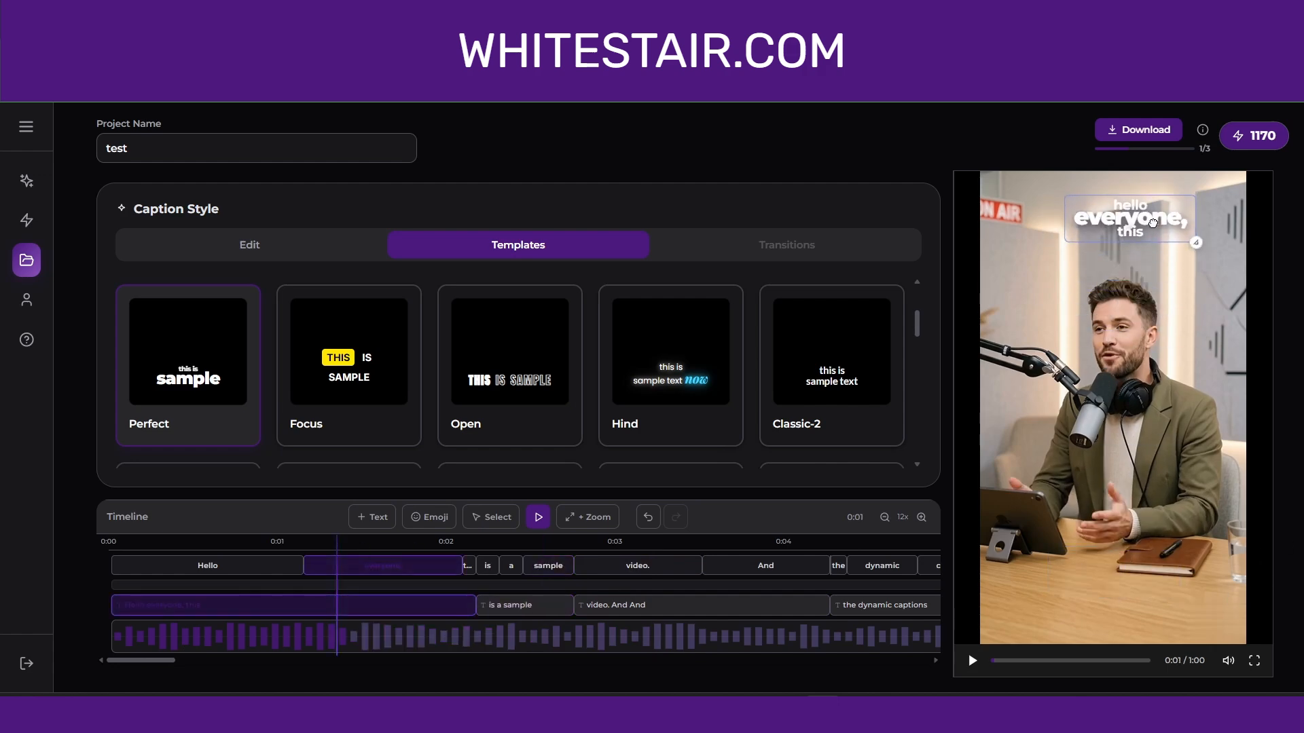
{"action": "left_click", "coordinate": [283, 235]}
{"action": "scroll", "coordinate": [426, 399], "scroll_direction": "down", "scroll_amount": 1}
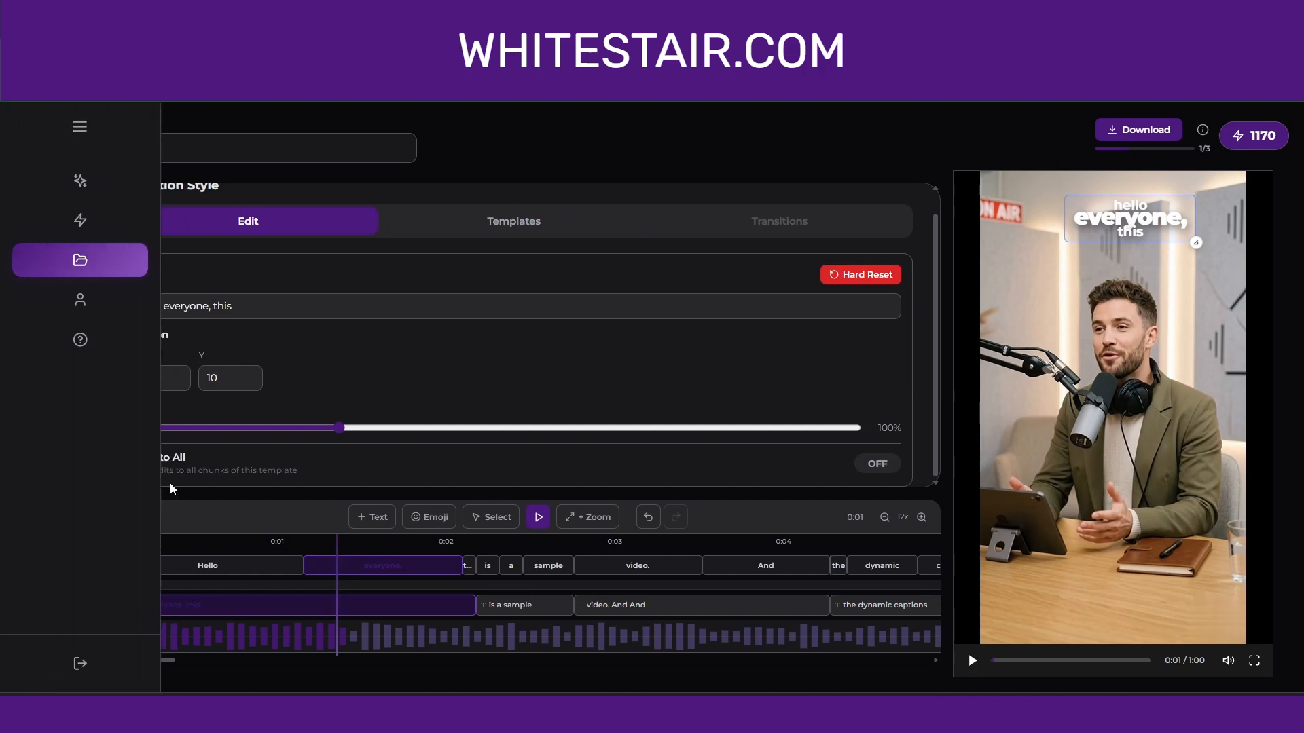
{"action": "left_click", "coordinate": [871, 465]}
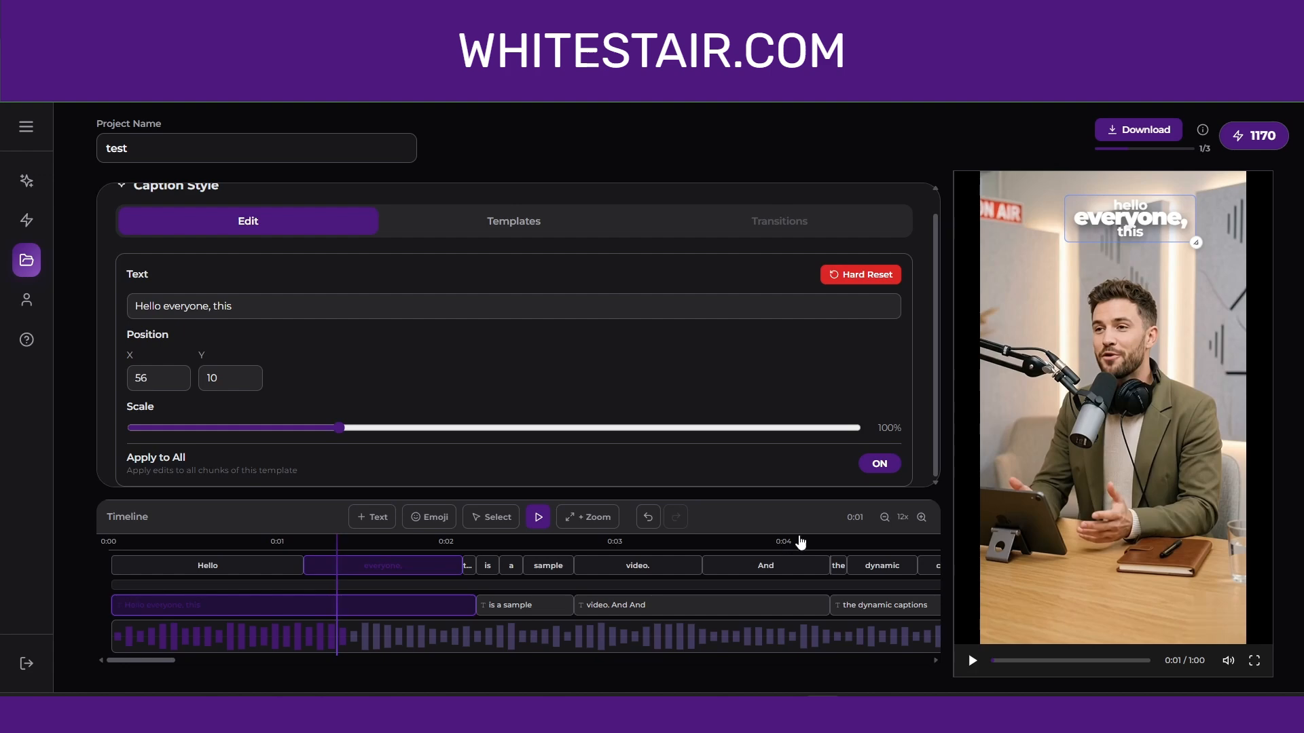
{"action": "left_click", "coordinate": [778, 537]}
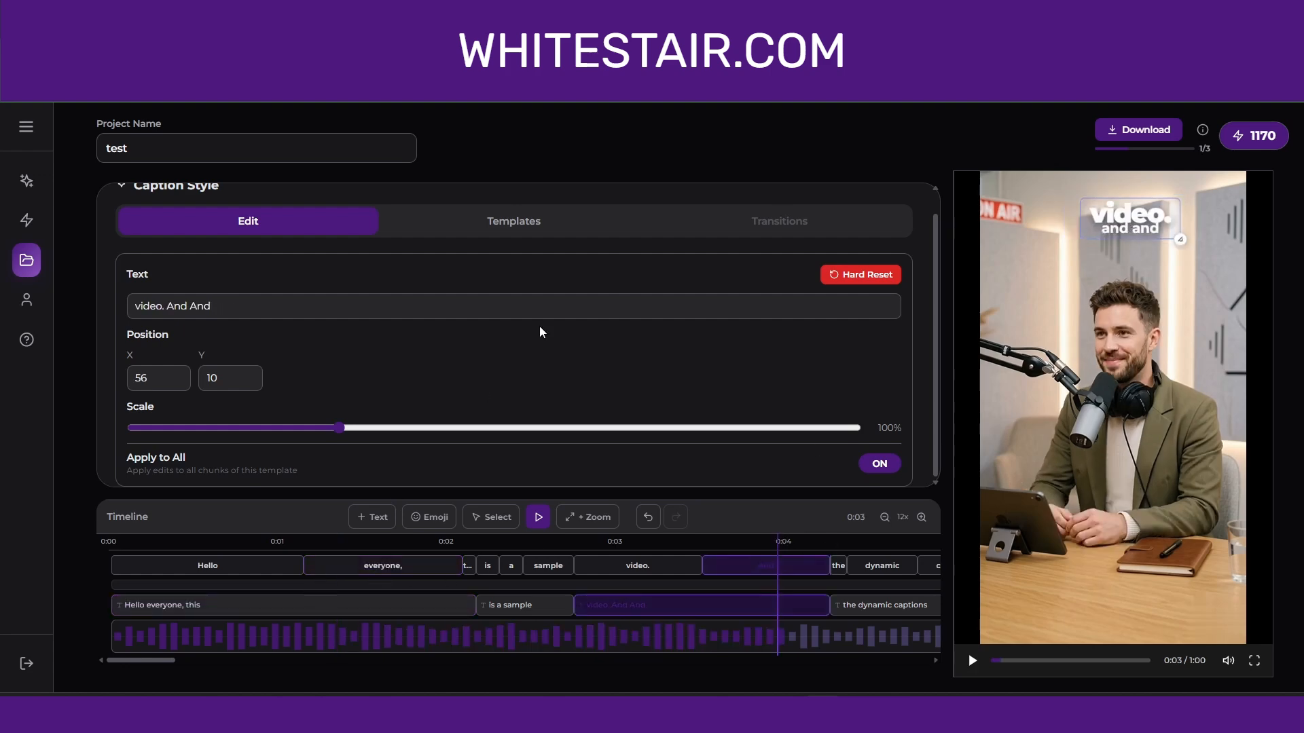
Apply the Highlight caption template and check the restyled captions at several points in the first three seconds
{"action": "left_click", "coordinate": [537, 219]}
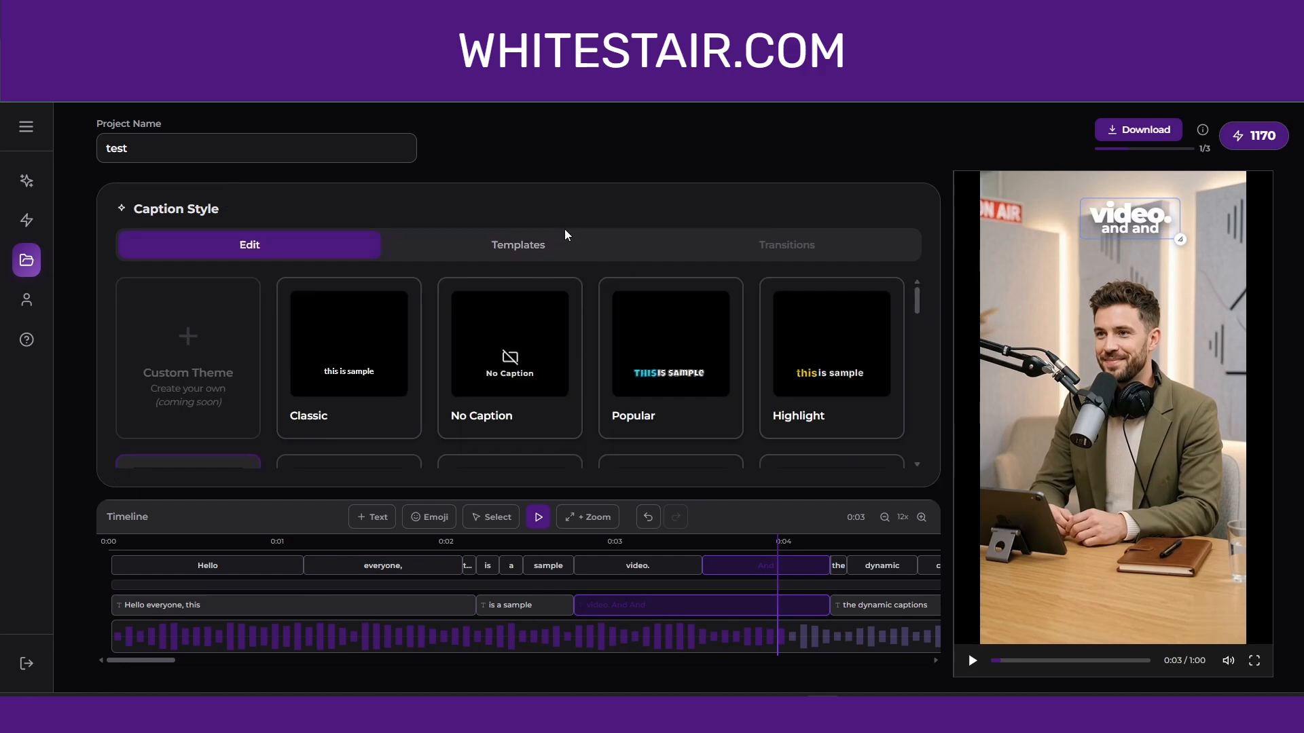
{"action": "left_click", "coordinate": [827, 357]}
{"action": "scroll", "coordinate": [835, 411], "scroll_direction": "down", "scroll_amount": 3}
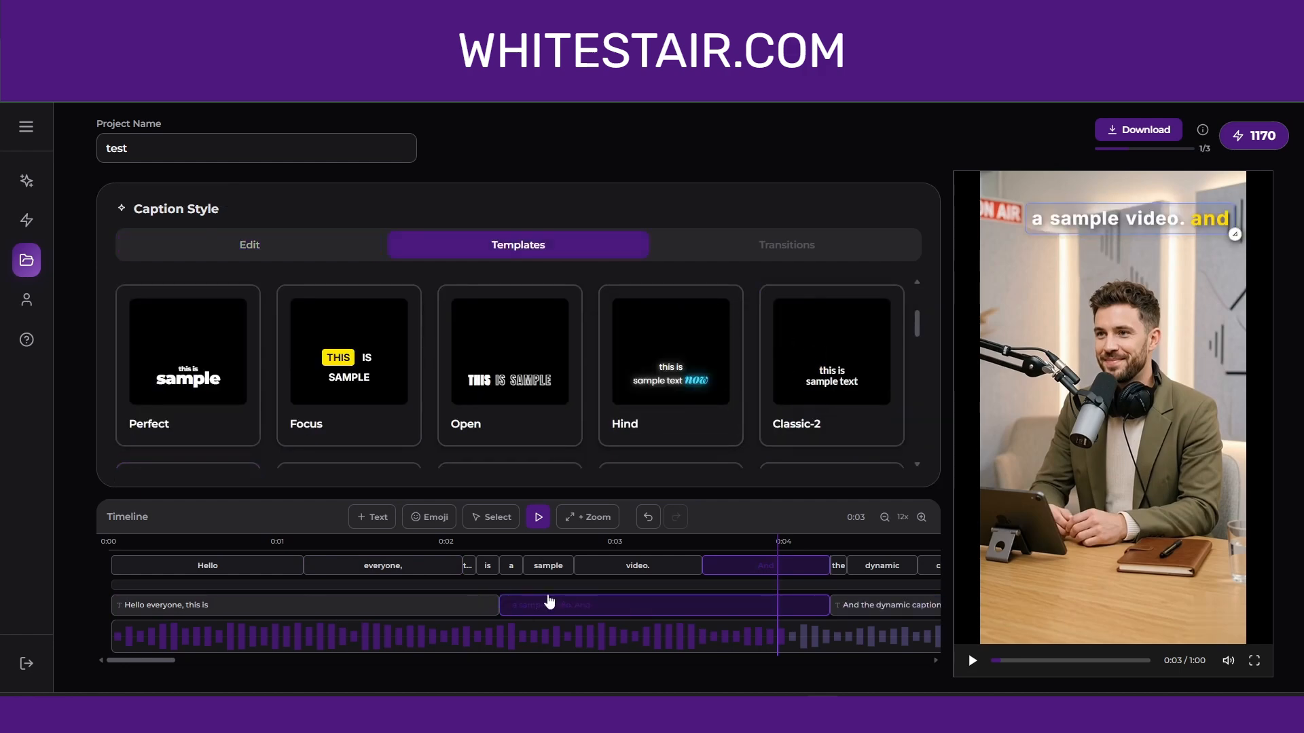
{"action": "left_click", "coordinate": [372, 541]}
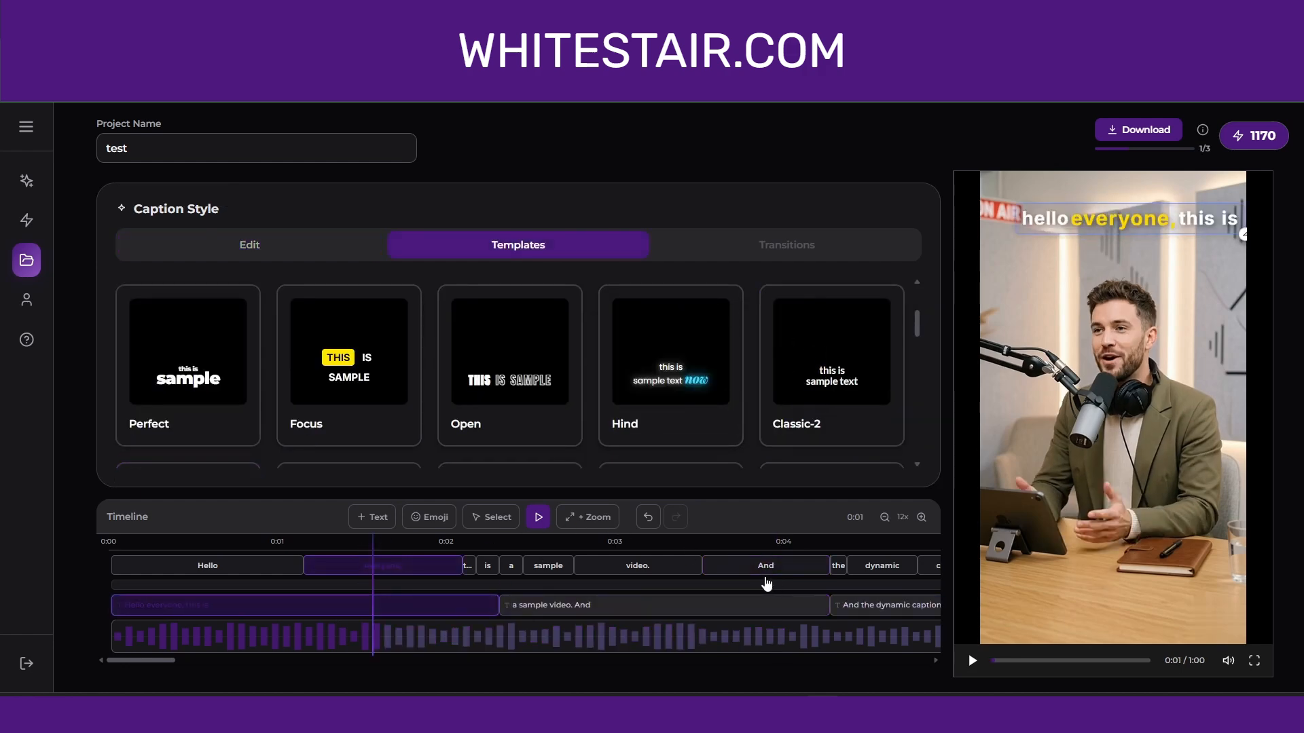
{"action": "mouse_move", "coordinate": [77, 669]}
{"action": "left_click_drag", "start_coordinate": [162, 658], "coordinate": [109, 655]}
{"action": "left_click", "coordinate": [163, 542]}
{"action": "left_click", "coordinate": [543, 547]}
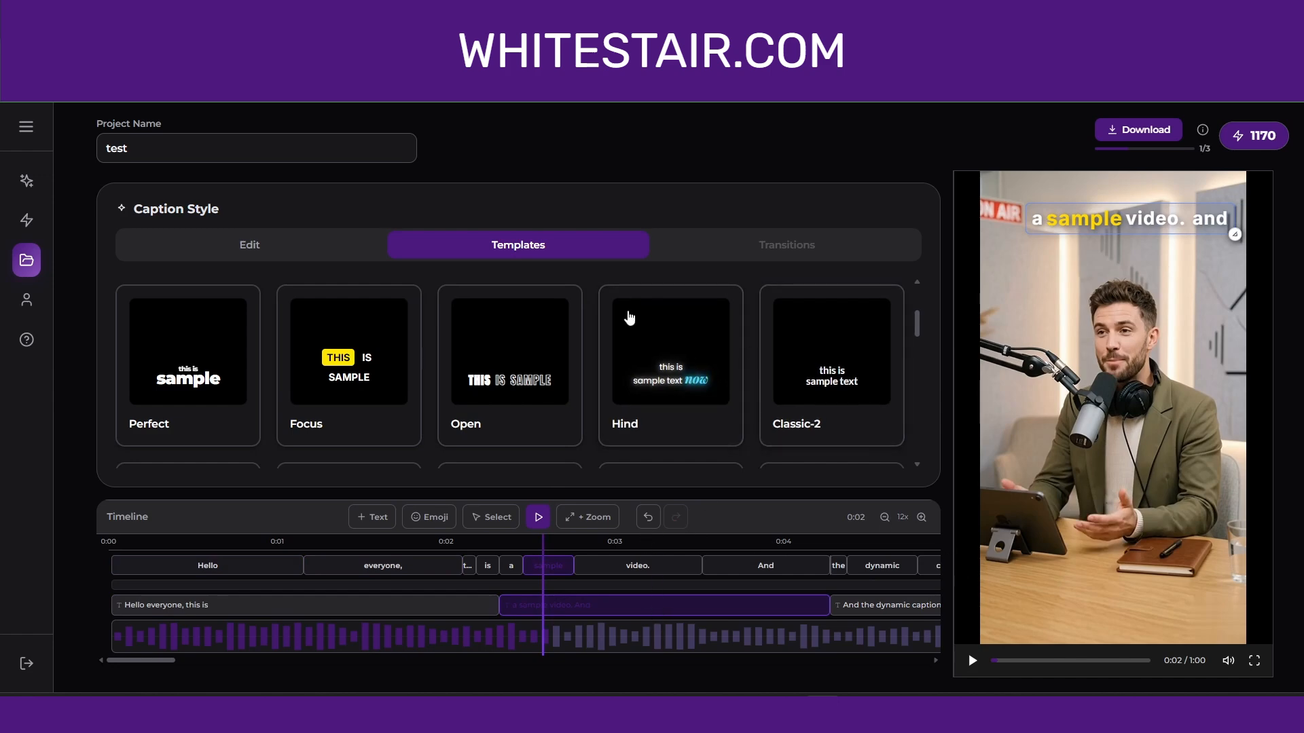
Hard reset the project to discard all caption edits and restore the original captions
{"action": "left_click", "coordinate": [228, 245]}
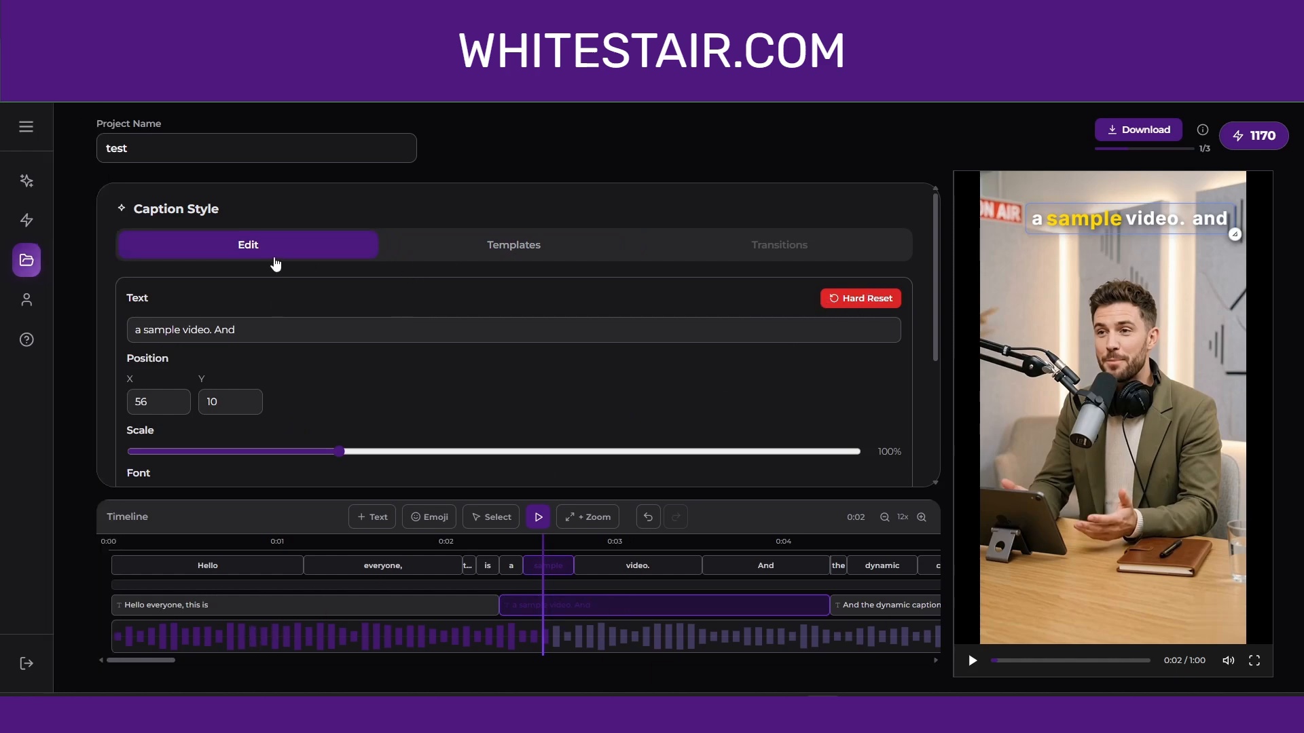
{"action": "left_click", "coordinate": [867, 298]}
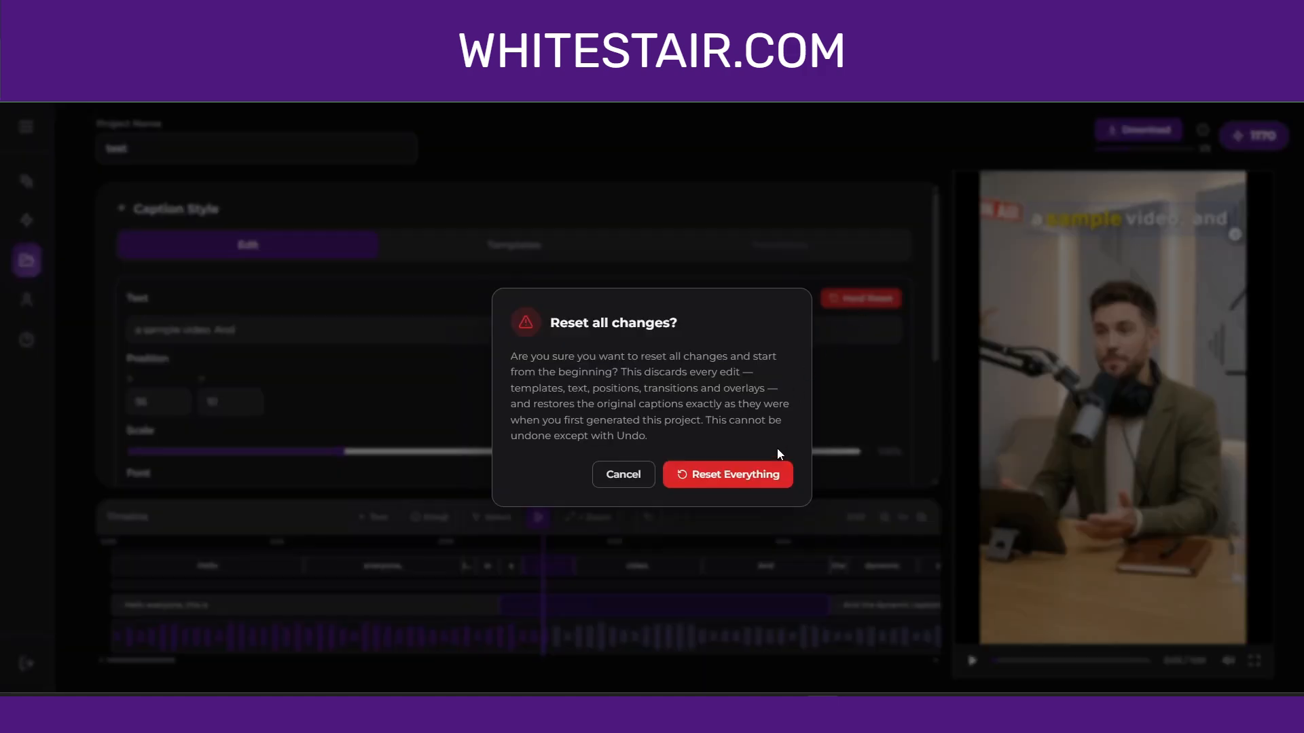
{"action": "left_click", "coordinate": [753, 474]}
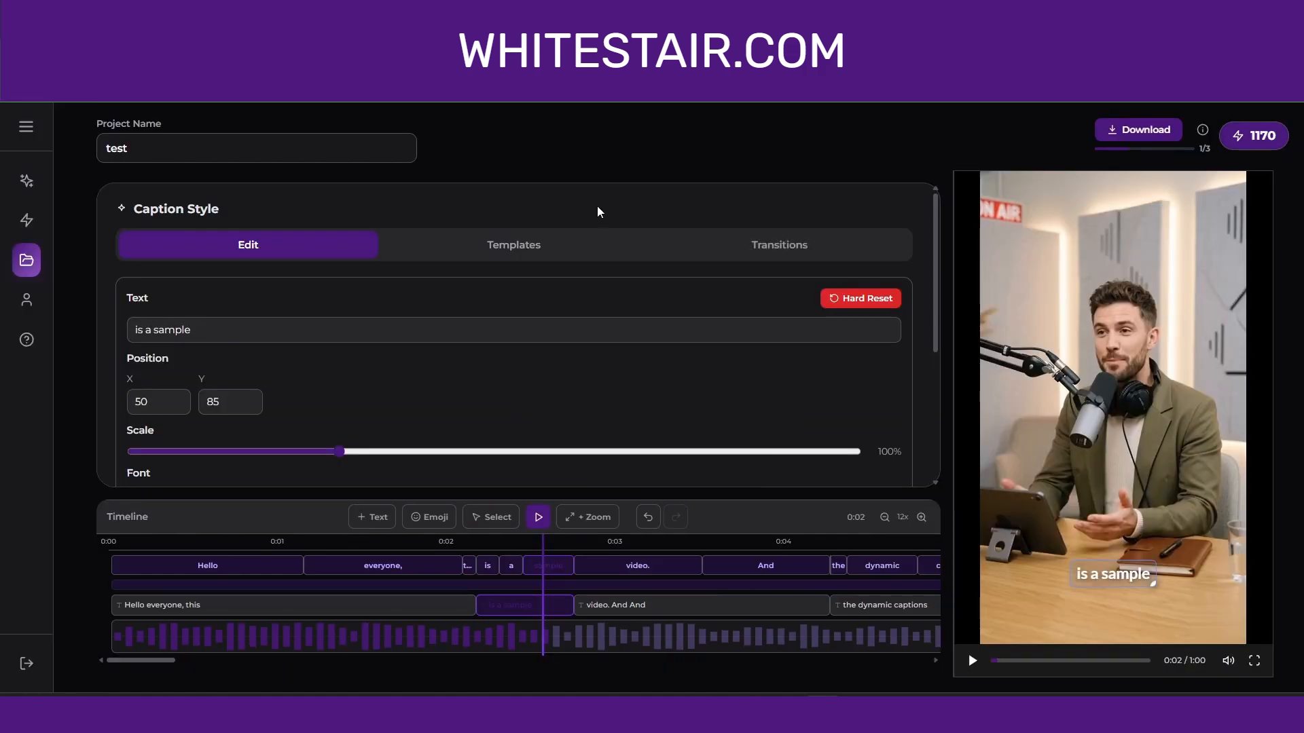
Select the words from "Hello" through "sample" on the timeline and apply the Hind caption template to them
{"action": "left_click", "coordinate": [546, 247]}
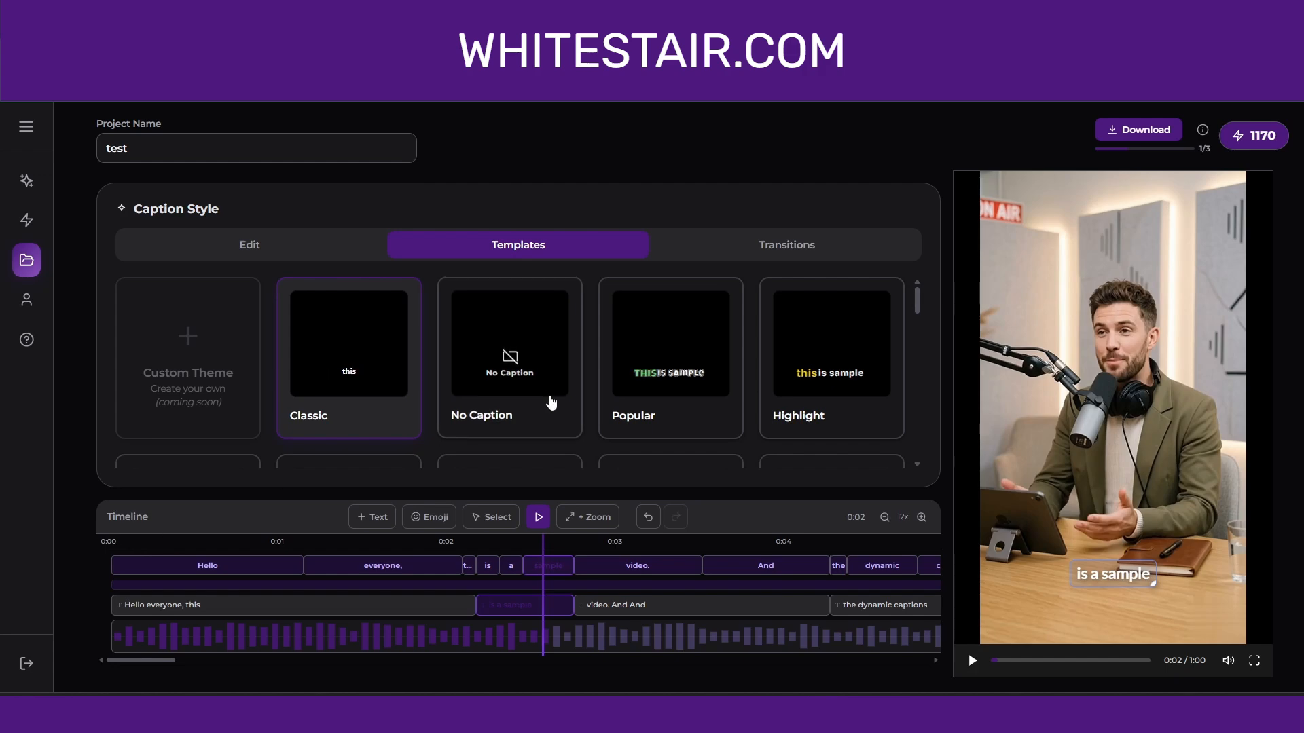
{"action": "left_click", "coordinate": [490, 519]}
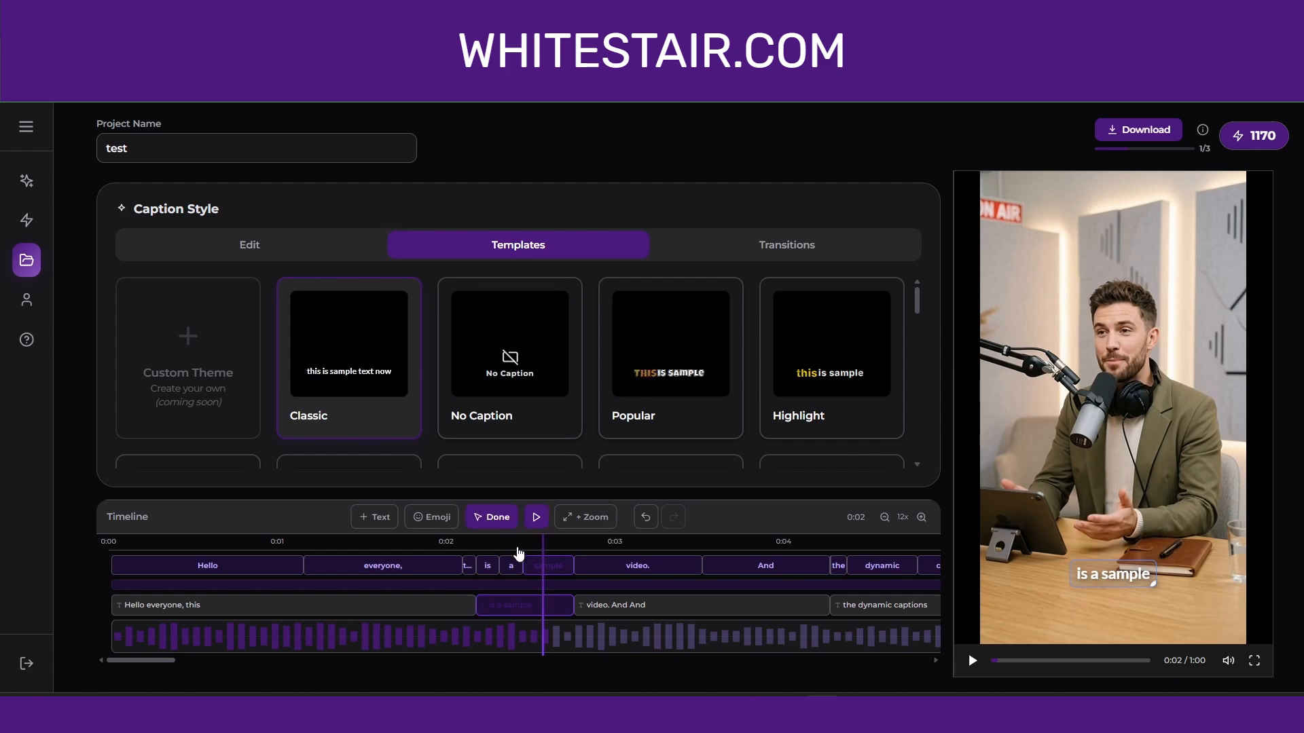
{"action": "left_click", "coordinate": [242, 564]}
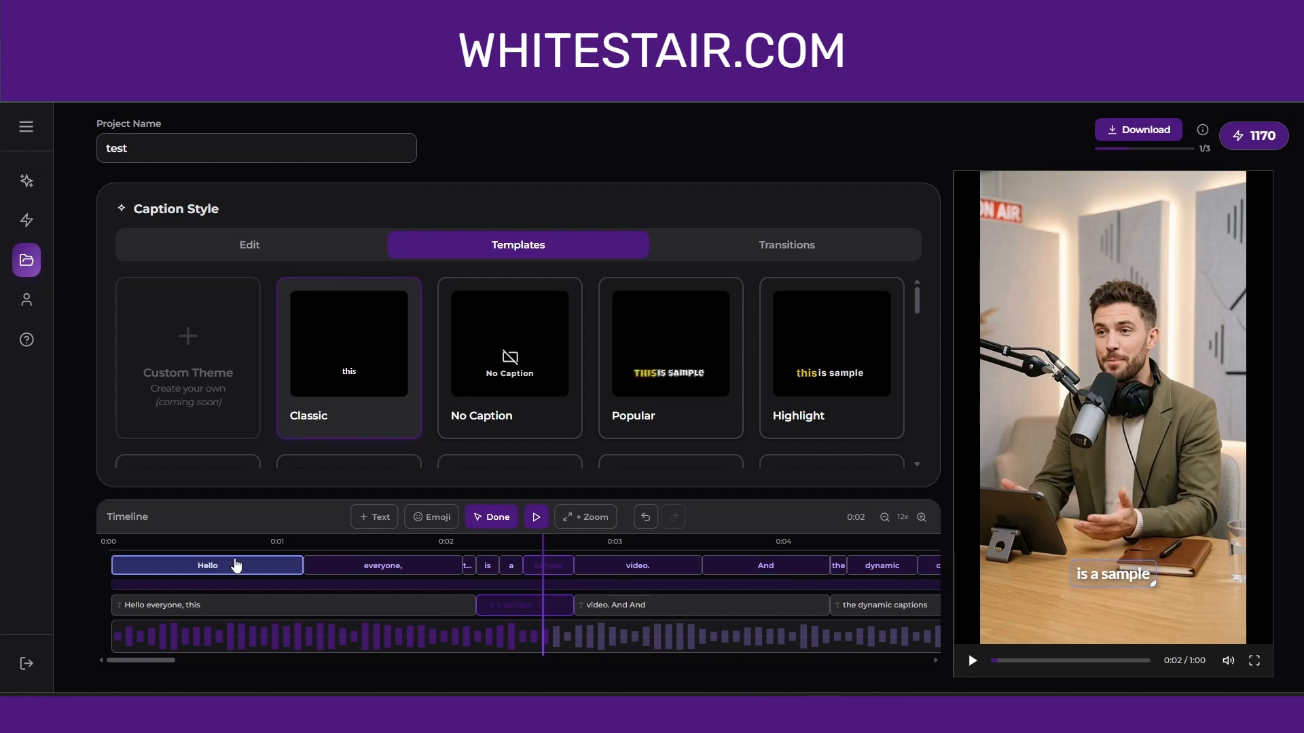
{"action": "left_click", "coordinate": [558, 567], "text": "shift"}
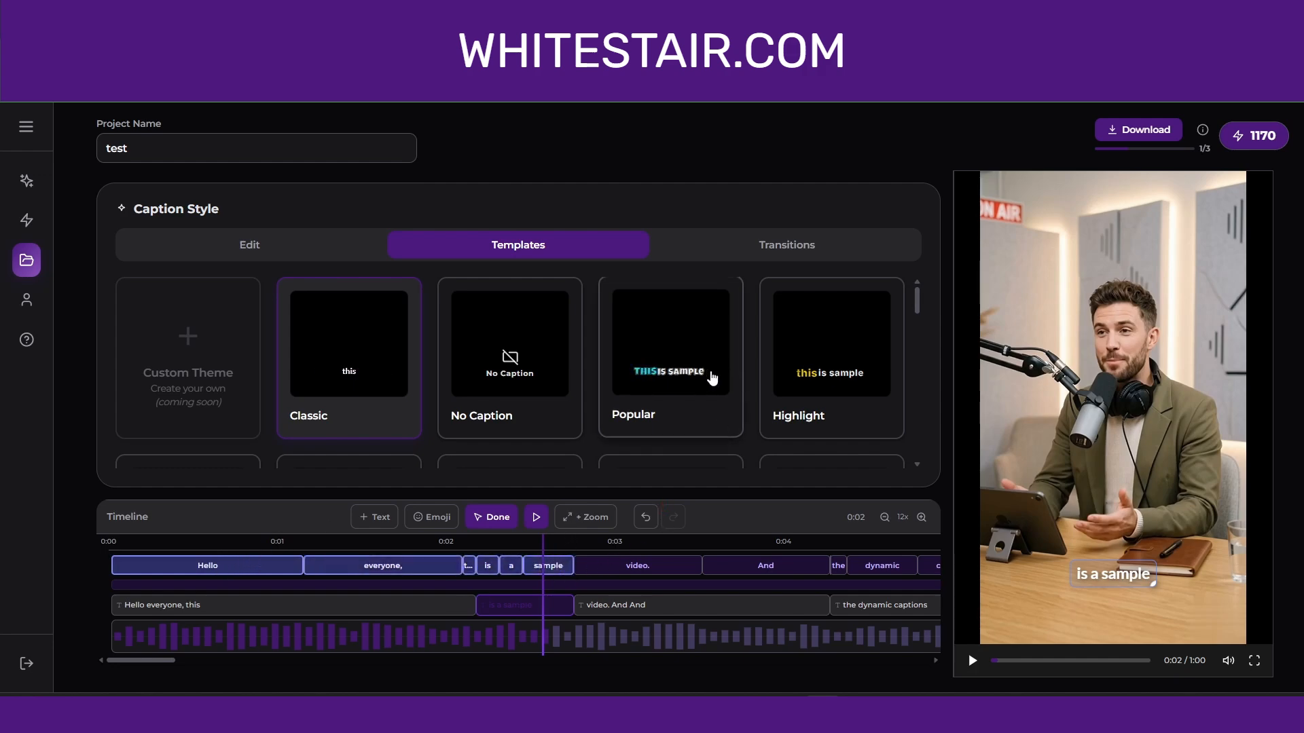
{"action": "scroll", "coordinate": [682, 367], "scroll_direction": "down", "scroll_amount": 2}
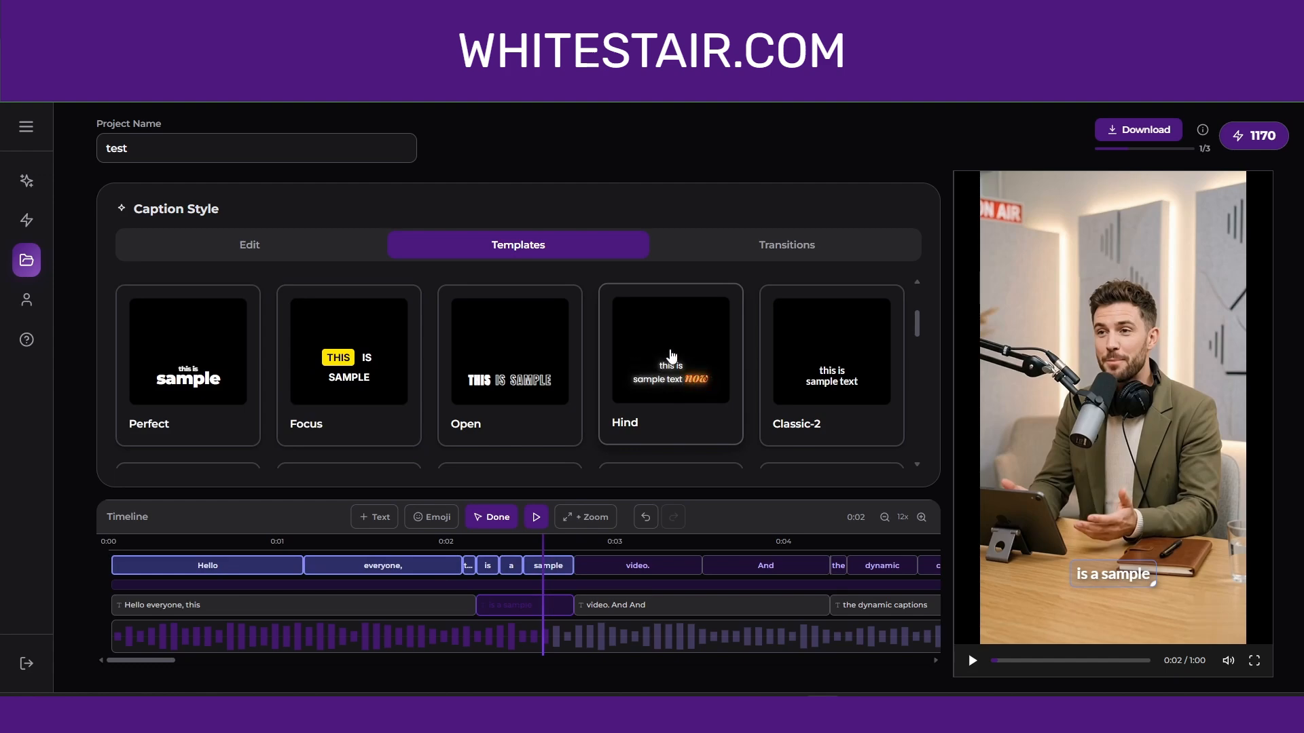
{"action": "left_click", "coordinate": [671, 356]}
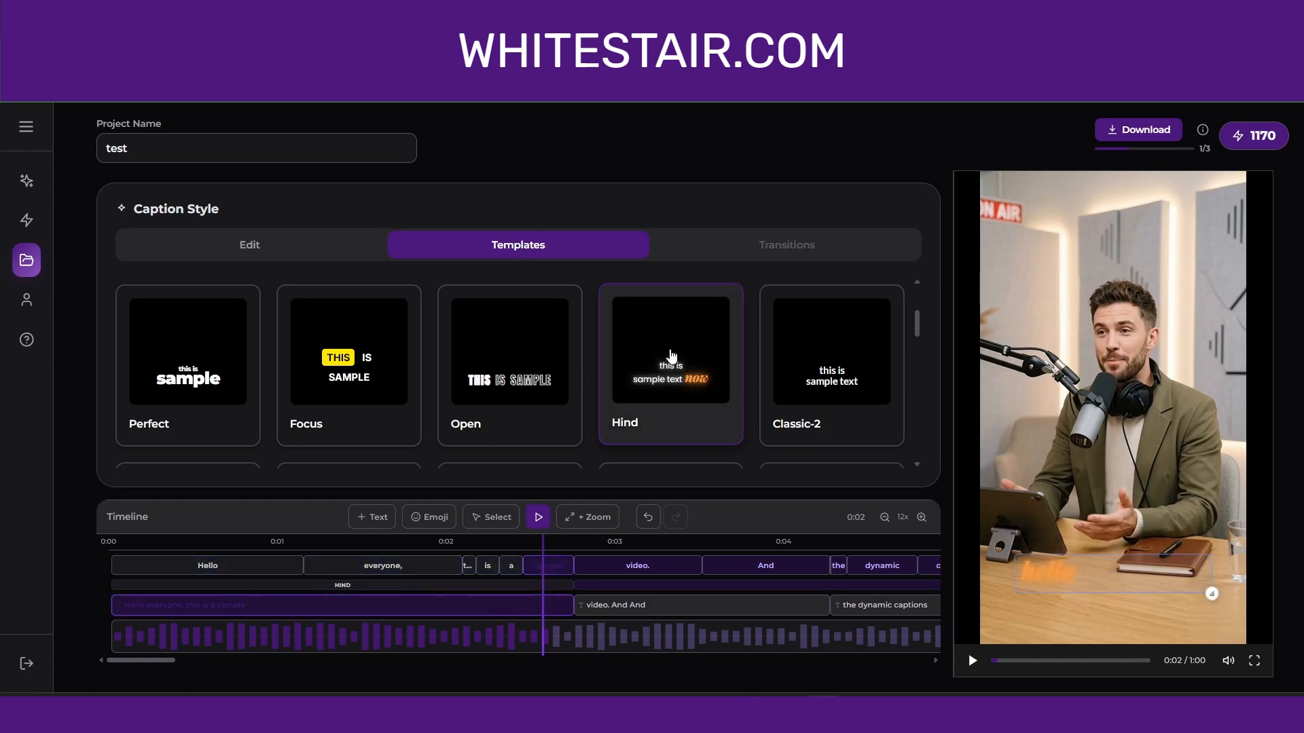
Move the Hind caption to about X 53, Y 87 and compare it with the following caption at several timeline points
{"action": "left_click", "coordinate": [243, 544]}
{"action": "left_click_drag", "start_coordinate": [1134, 593], "coordinate": [1143, 603]}
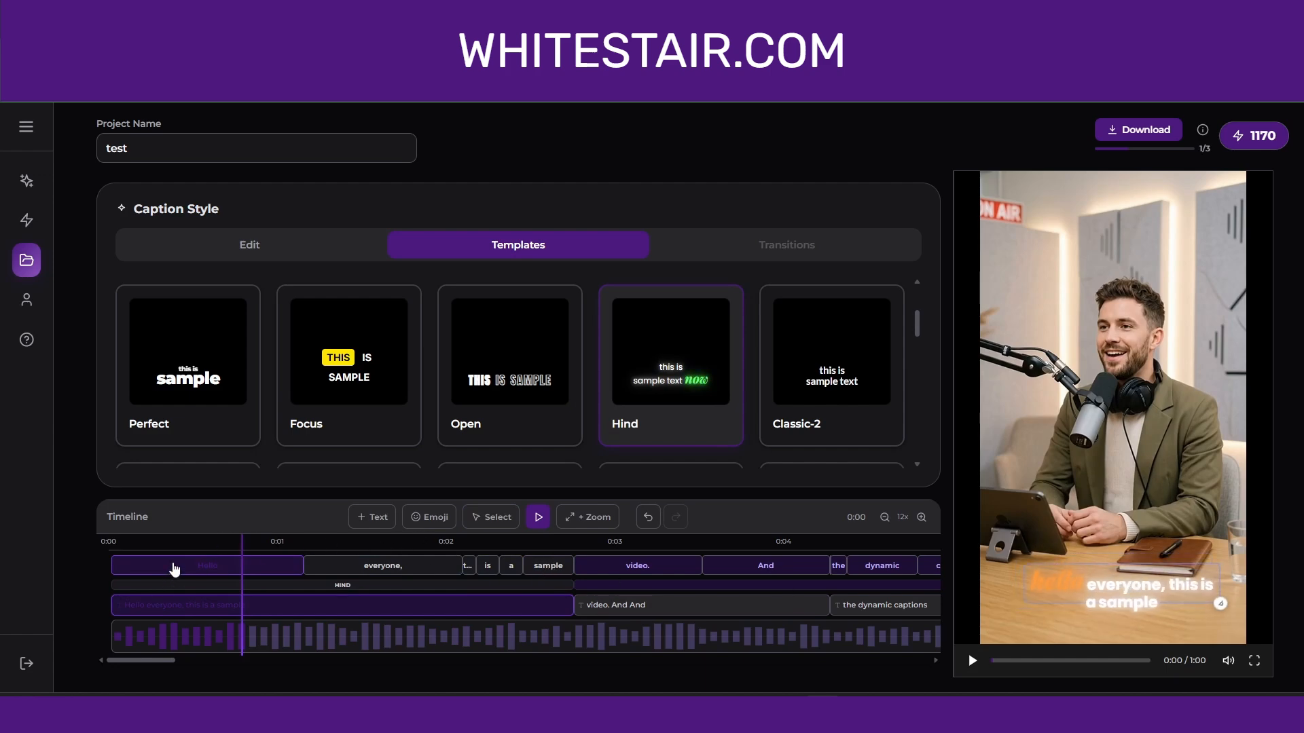
{"action": "left_click", "coordinate": [534, 549]}
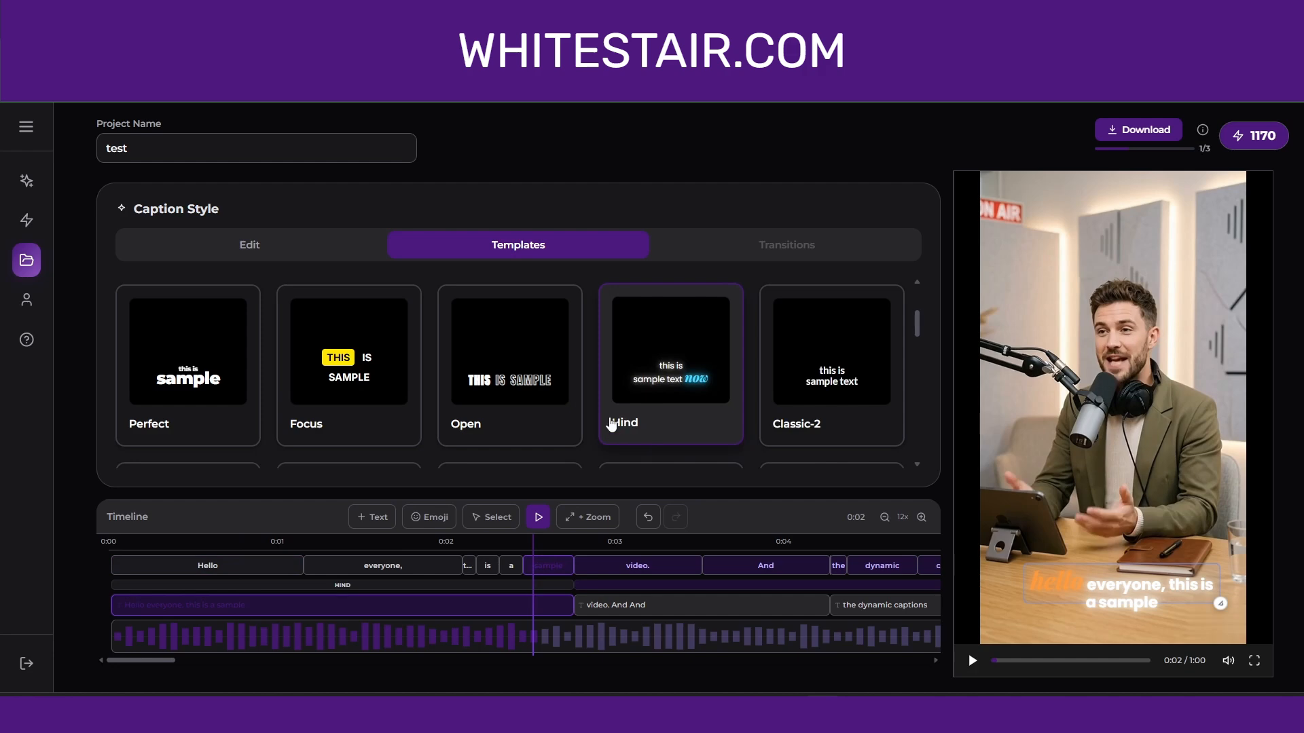
{"action": "left_click", "coordinate": [646, 542]}
Apply the No Caption template to the words from "dynamic" through "right" and check the preview inside and before that range
{"action": "scroll", "coordinate": [430, 375], "scroll_direction": "up", "scroll_amount": 3}
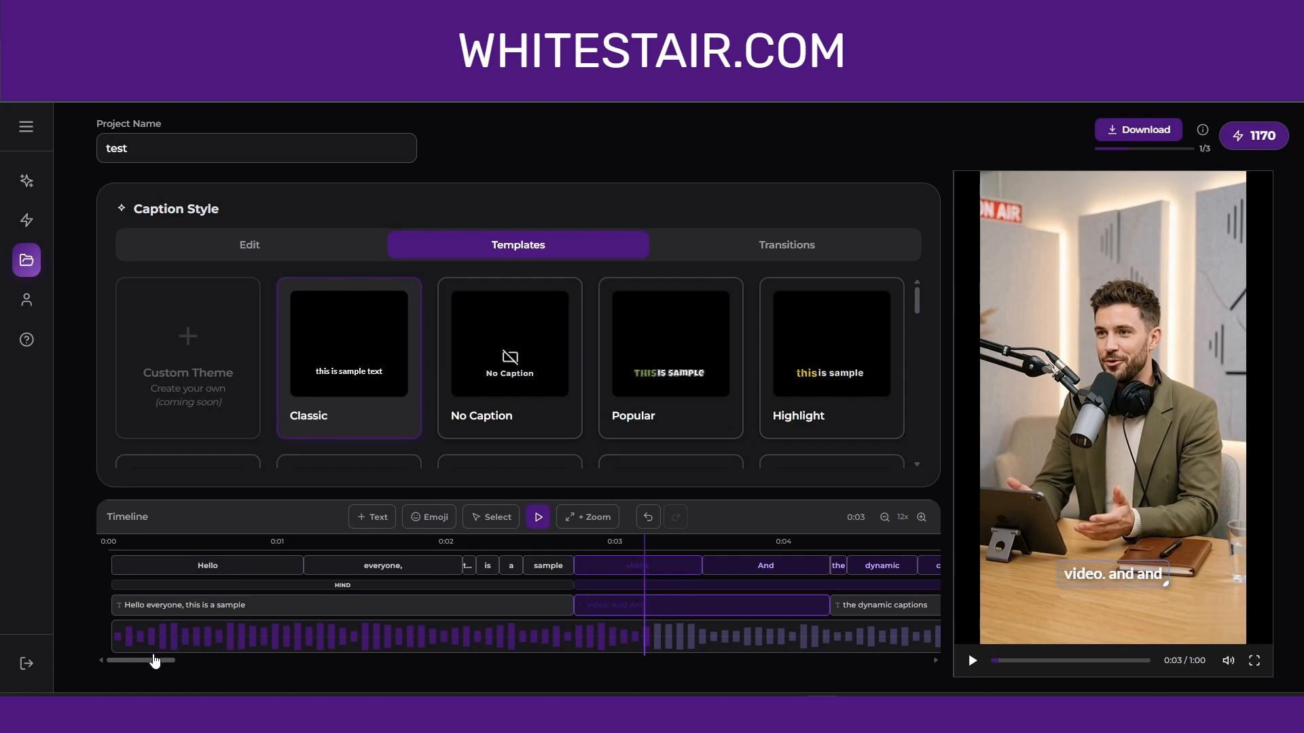
{"action": "left_click_drag", "start_coordinate": [153, 659], "coordinate": [193, 659]}
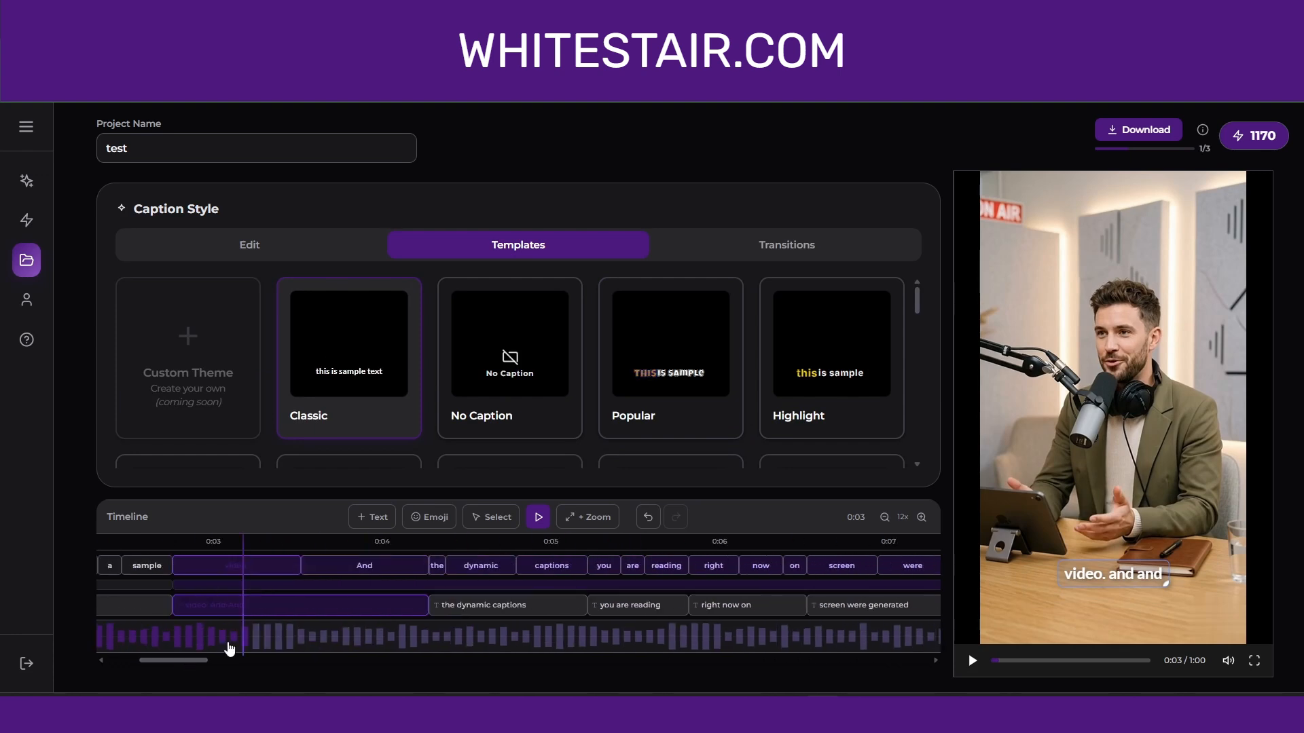
{"action": "left_click", "coordinate": [483, 517]}
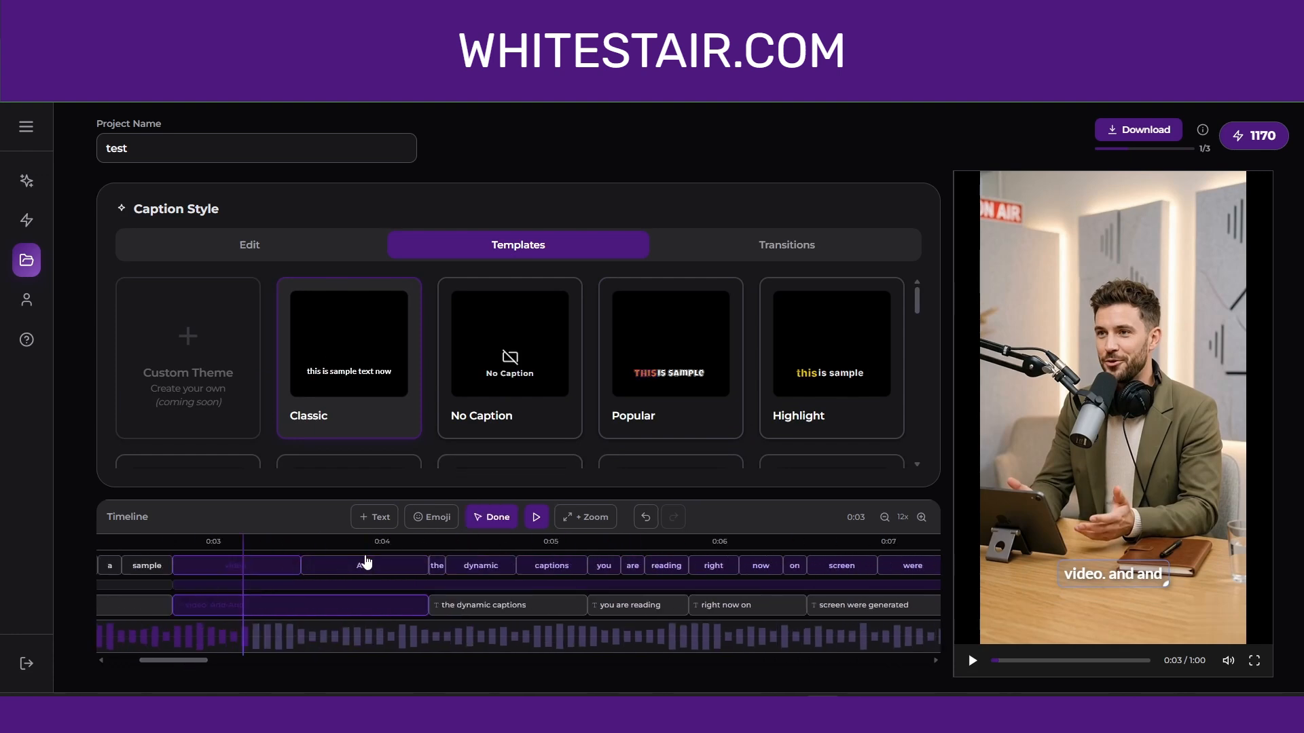
{"action": "left_click_drag", "start_coordinate": [500, 566], "coordinate": [707, 572]}
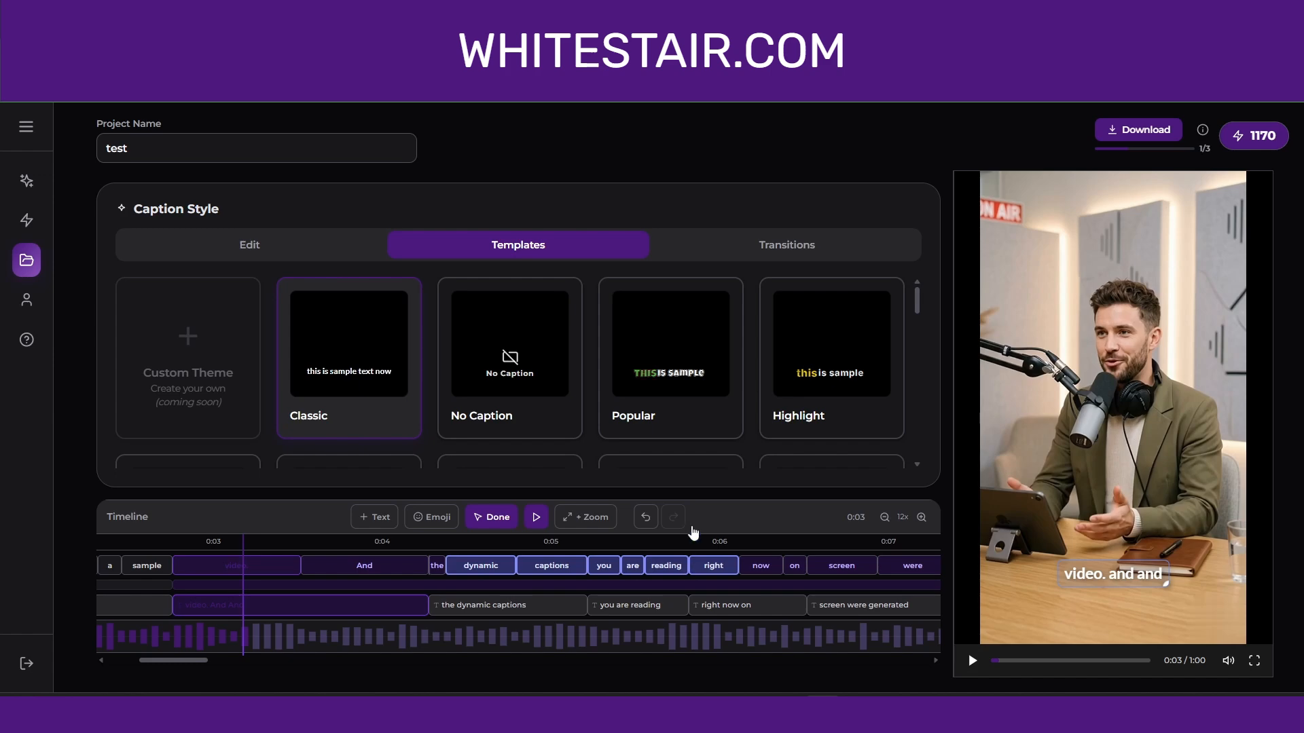
{"action": "left_click", "coordinate": [508, 345]}
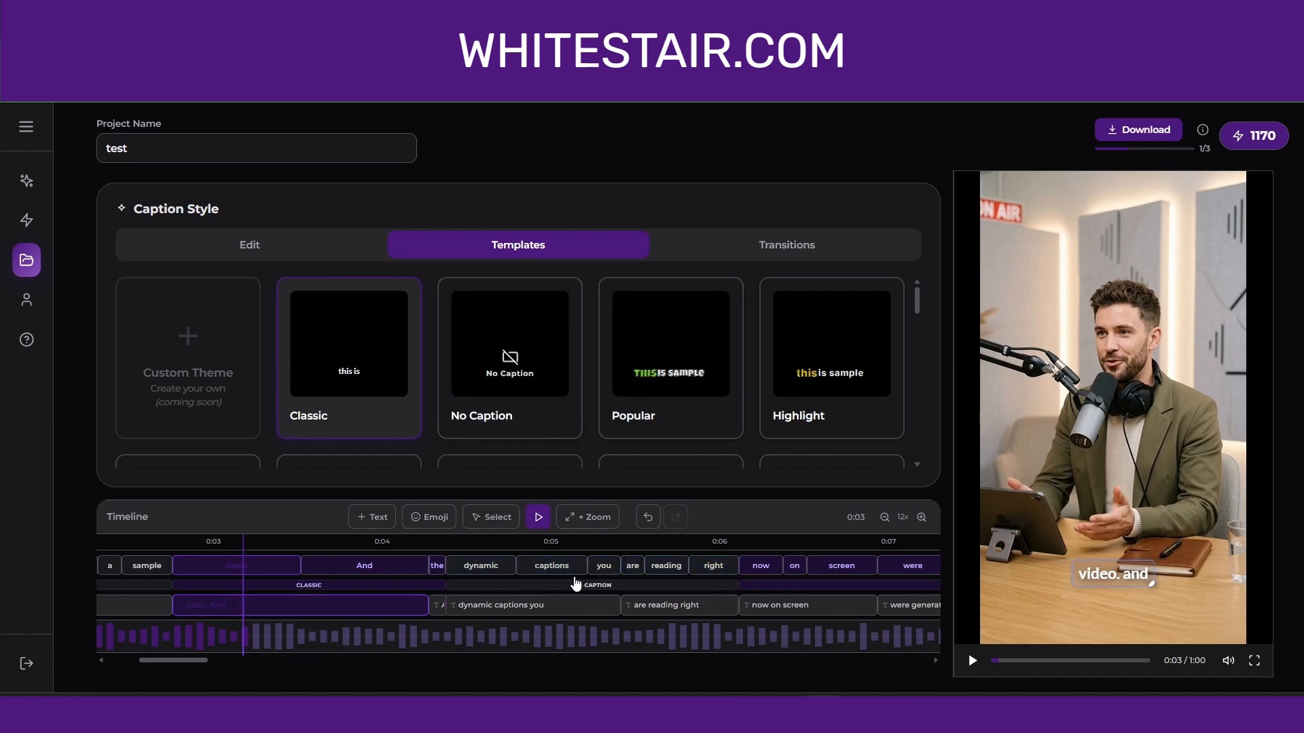
{"action": "left_click", "coordinate": [504, 541]}
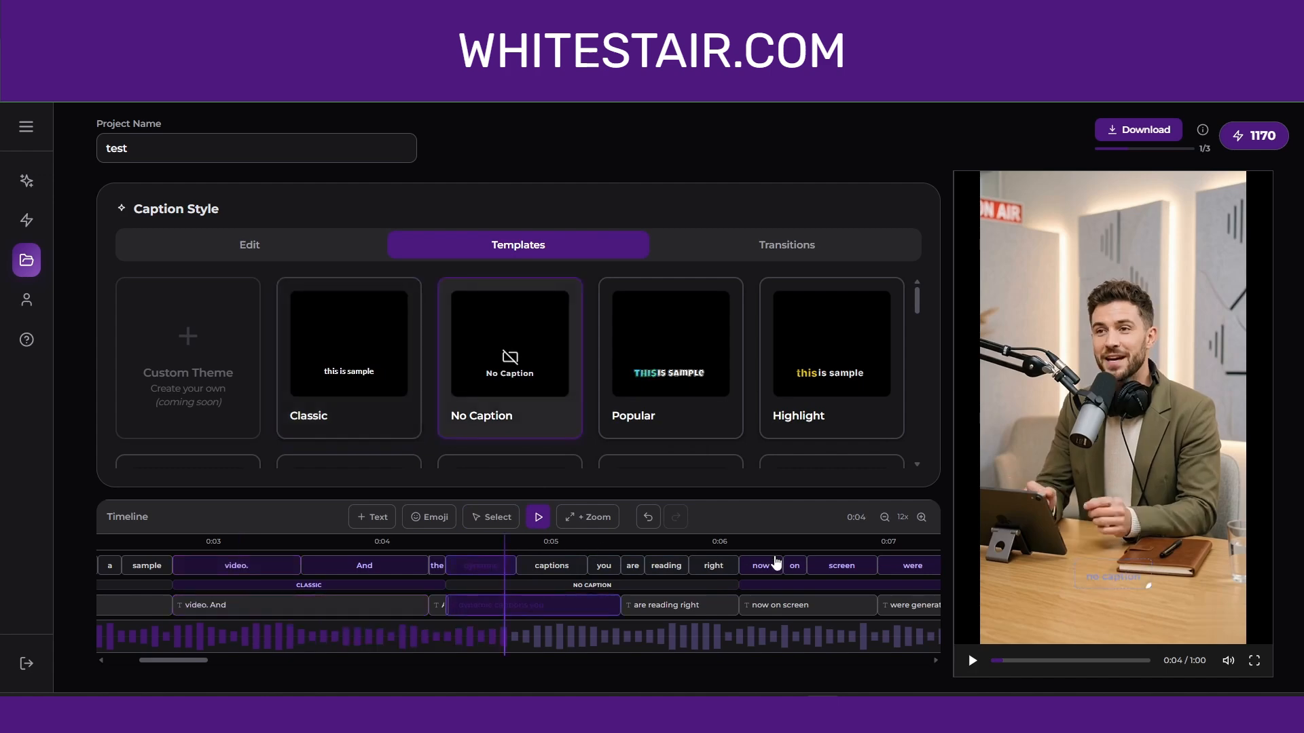
{"action": "left_click", "coordinate": [317, 541]}
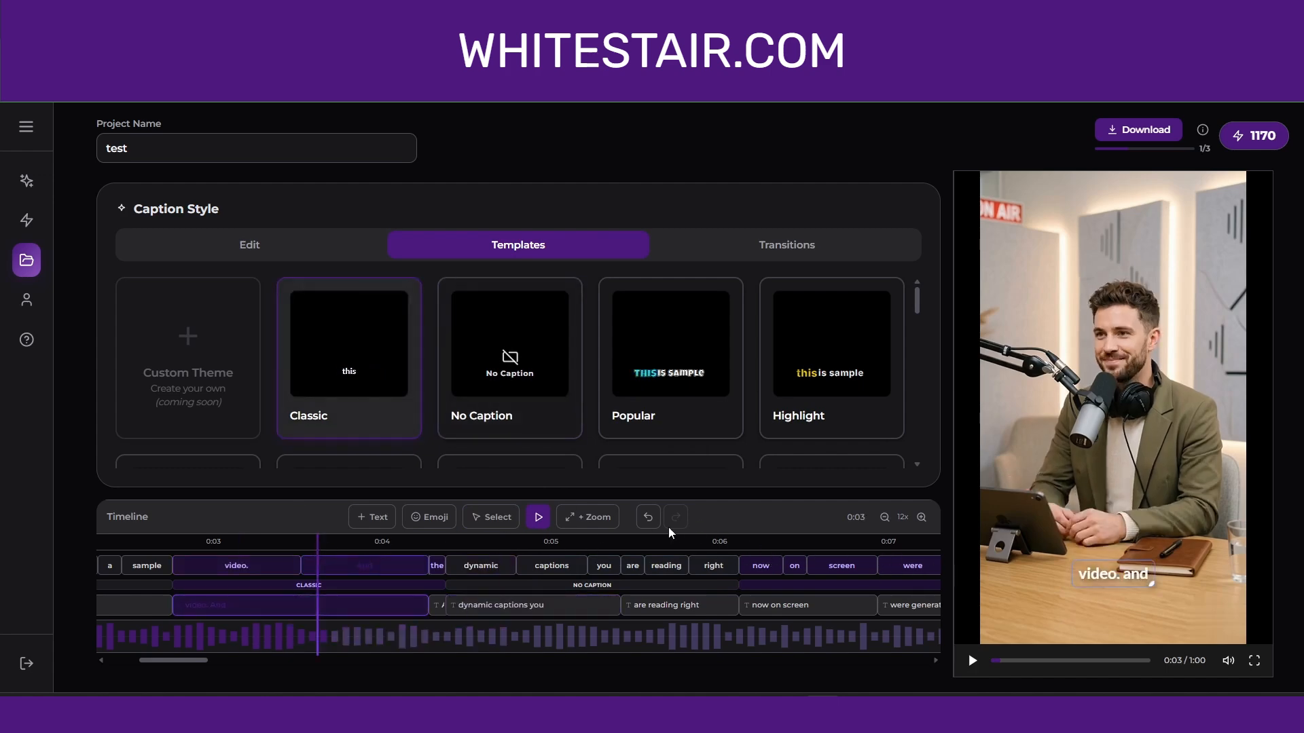
Add the Little Frog emoji over the word "And" and move it onto the wall above the speaker
{"action": "scroll", "coordinate": [581, 381], "scroll_direction": "down", "scroll_amount": 2}
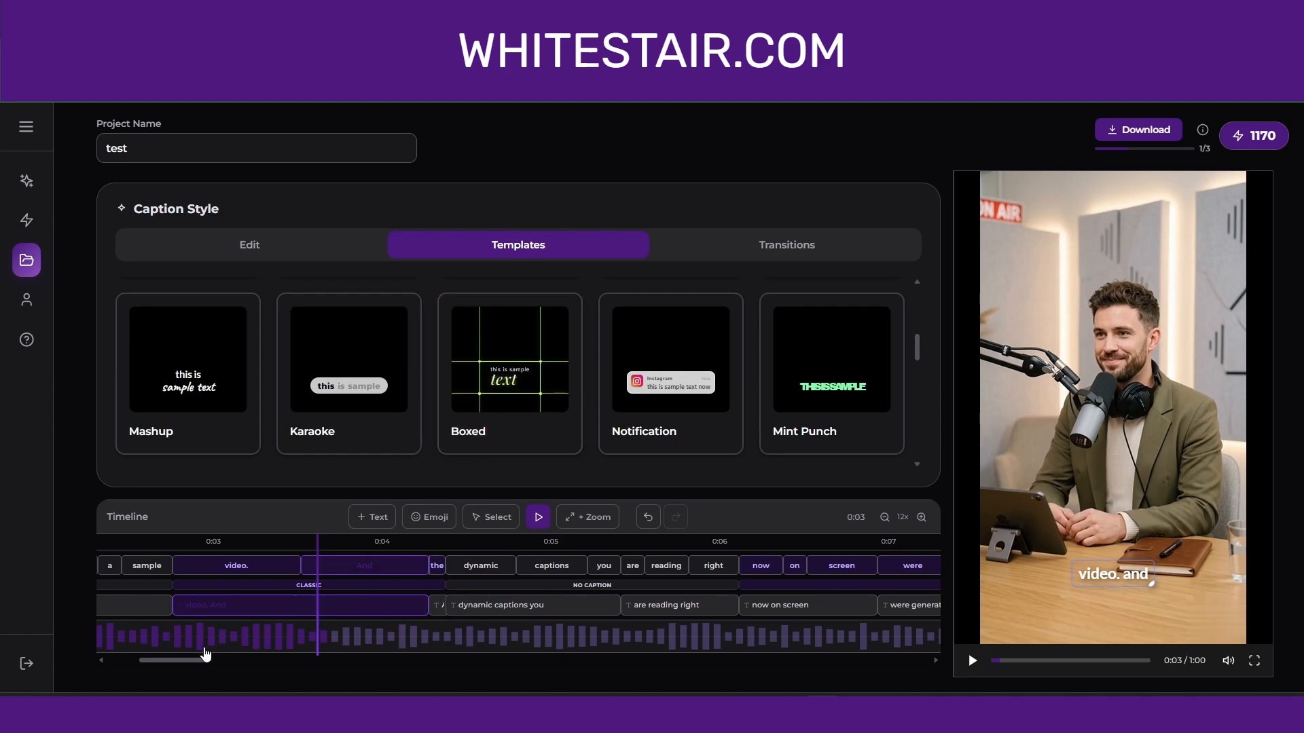
{"action": "left_click_drag", "start_coordinate": [182, 660], "coordinate": [169, 658]}
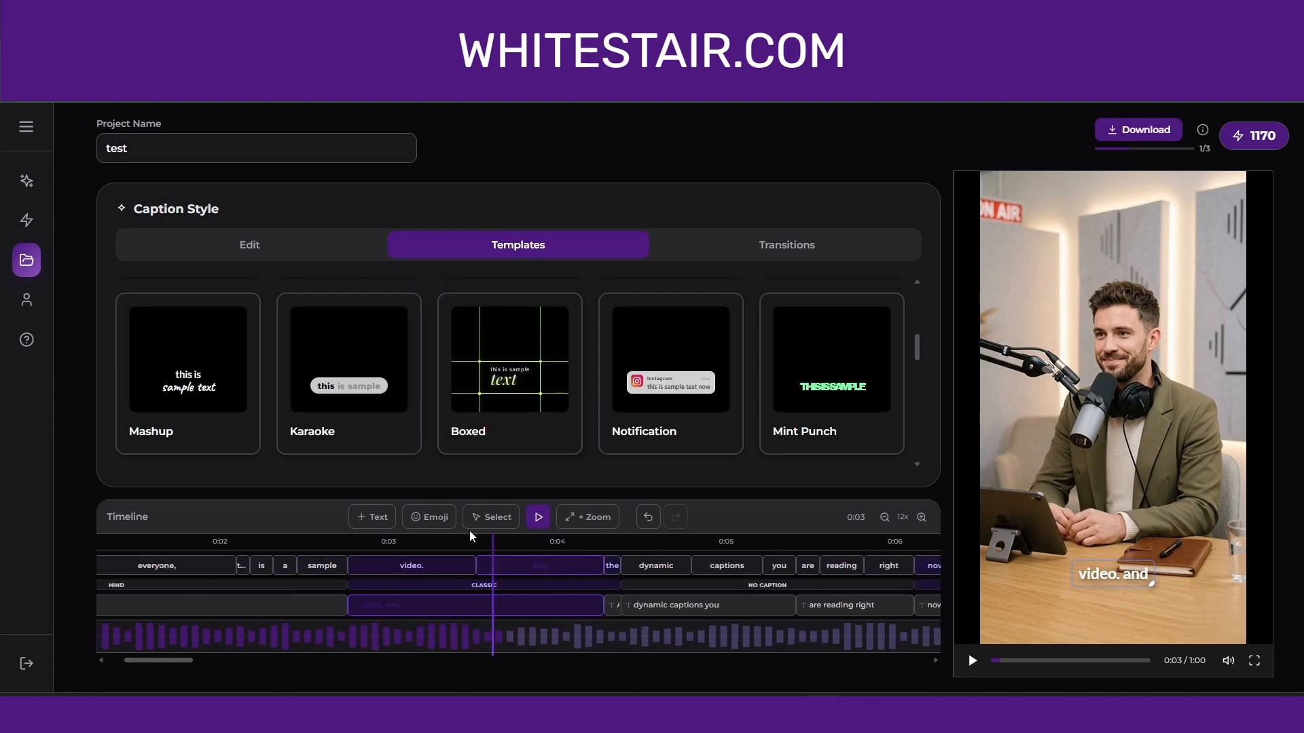
{"action": "left_click", "coordinate": [434, 520]}
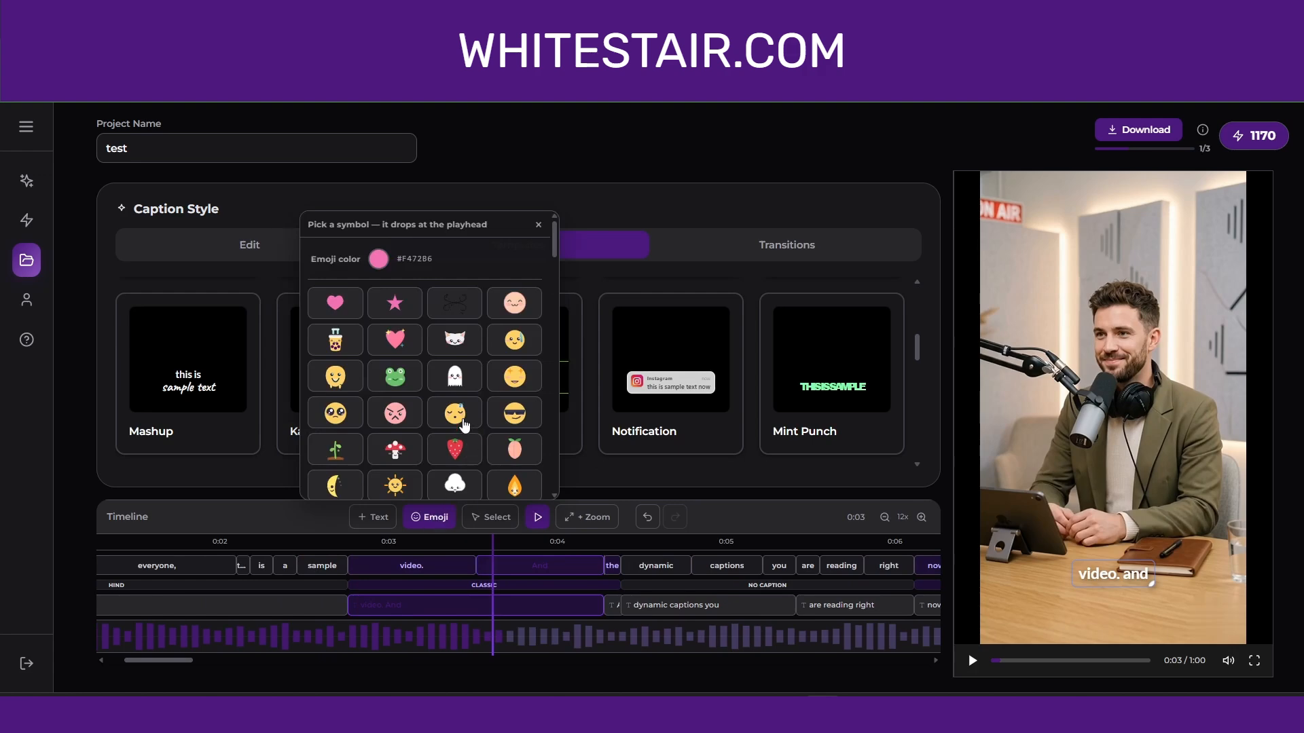
{"action": "left_click", "coordinate": [394, 372]}
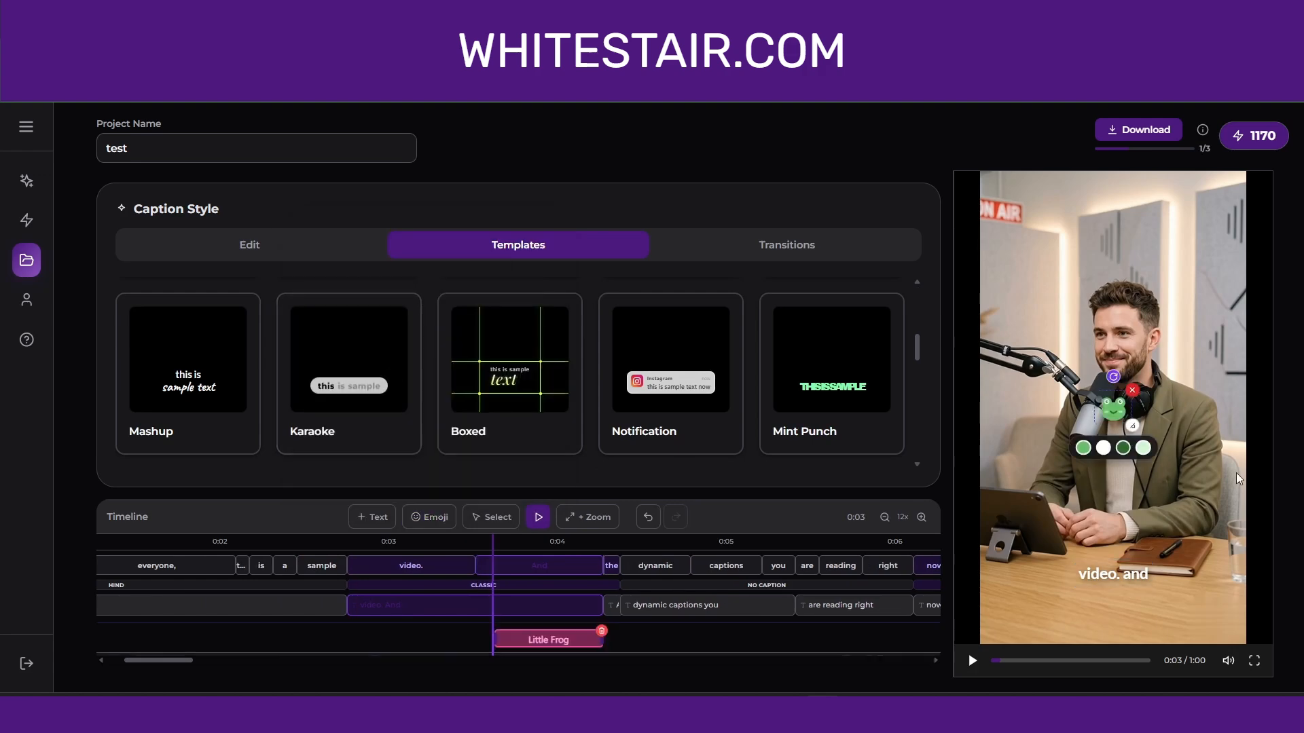
{"action": "left_click_drag", "start_coordinate": [1119, 411], "coordinate": [1077, 218]}
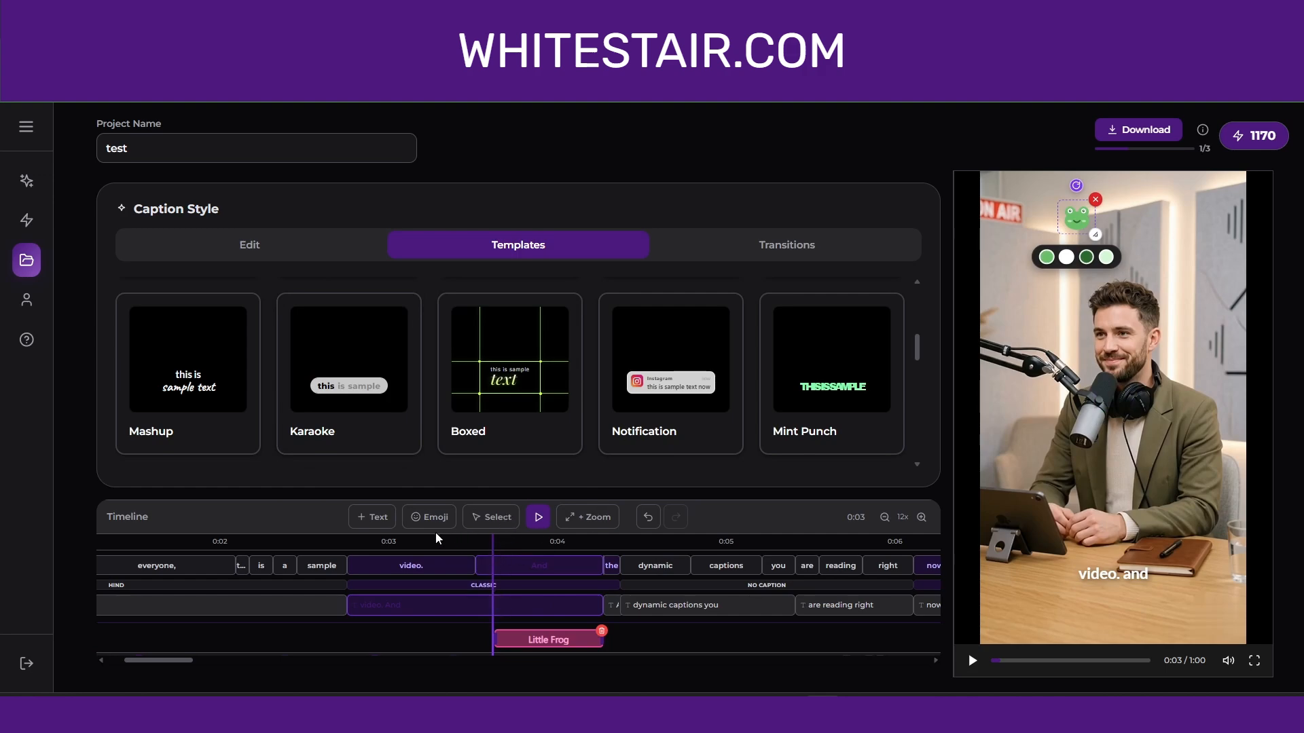
Add a zoom effect starting at the word "video." just before 0:03 and check it in the preview
{"action": "left_click", "coordinate": [372, 541]}
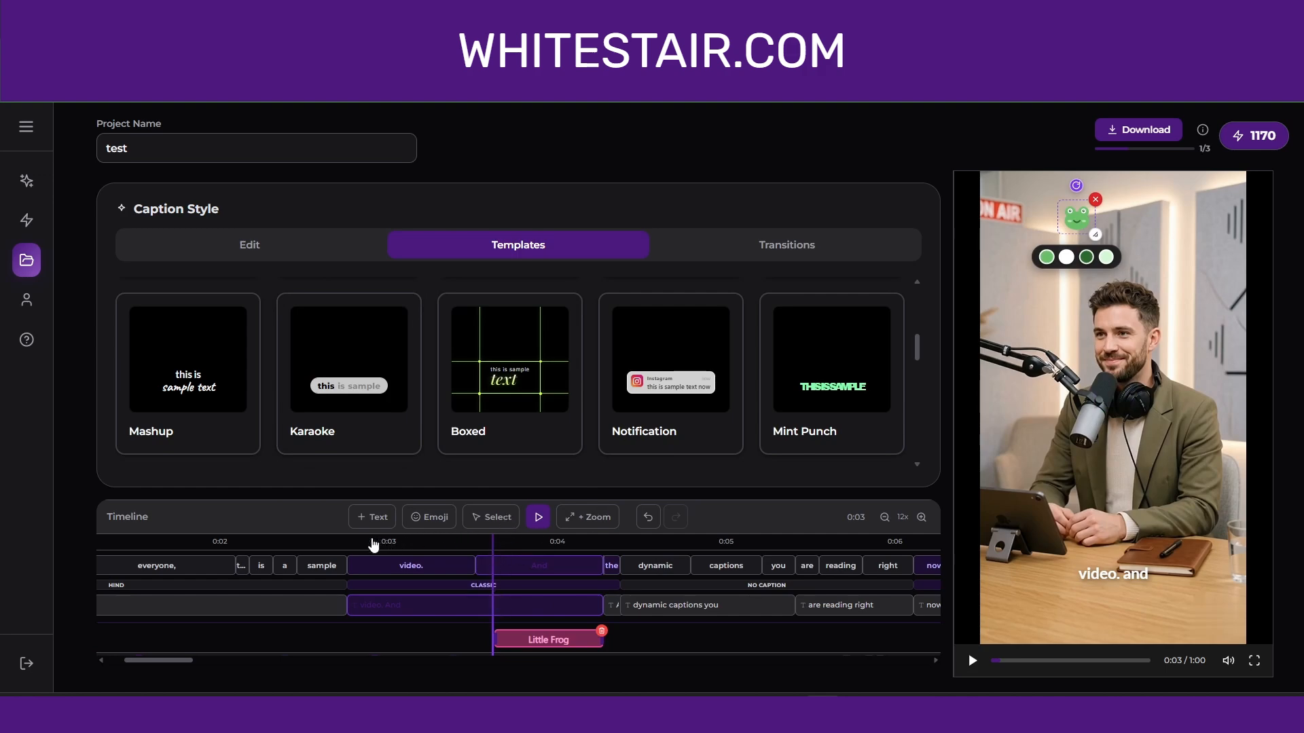
{"action": "left_click", "coordinate": [581, 519]}
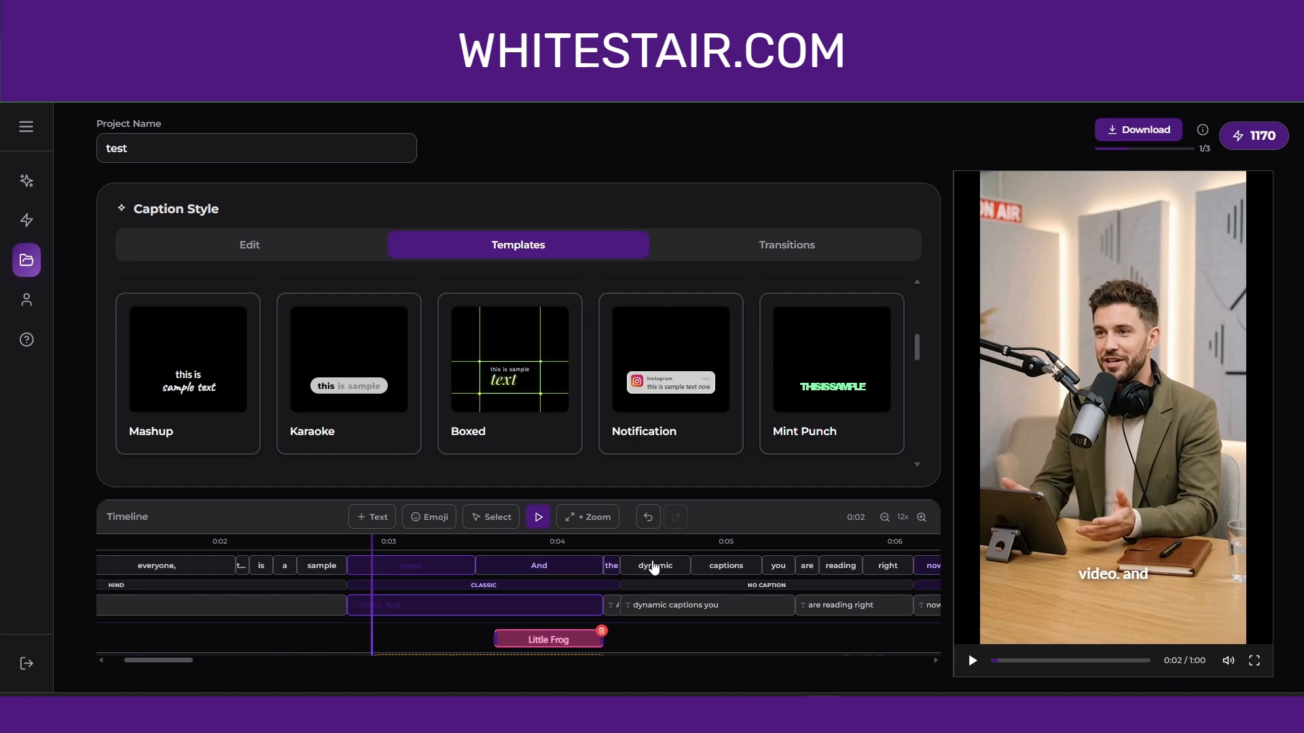
{"action": "scroll", "coordinate": [654, 569], "scroll_direction": "down", "scroll_amount": 1}
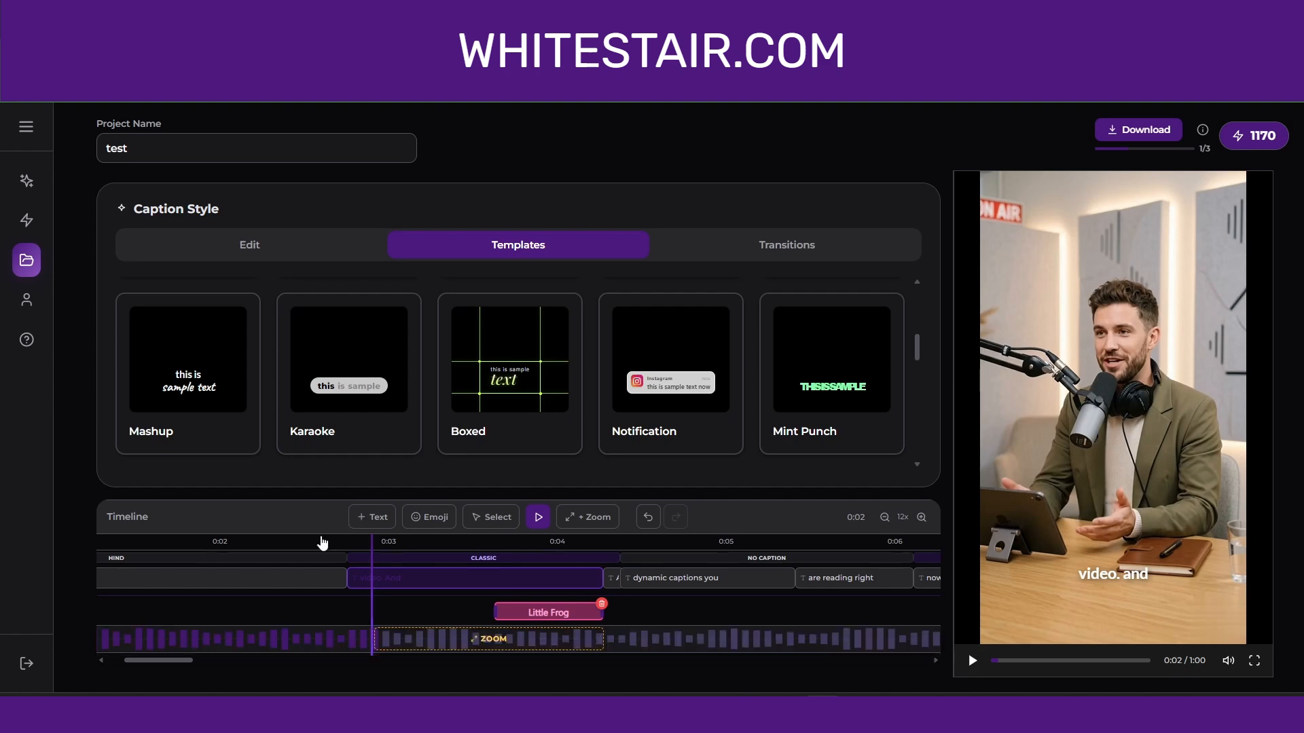
{"action": "left_click", "coordinate": [421, 548]}
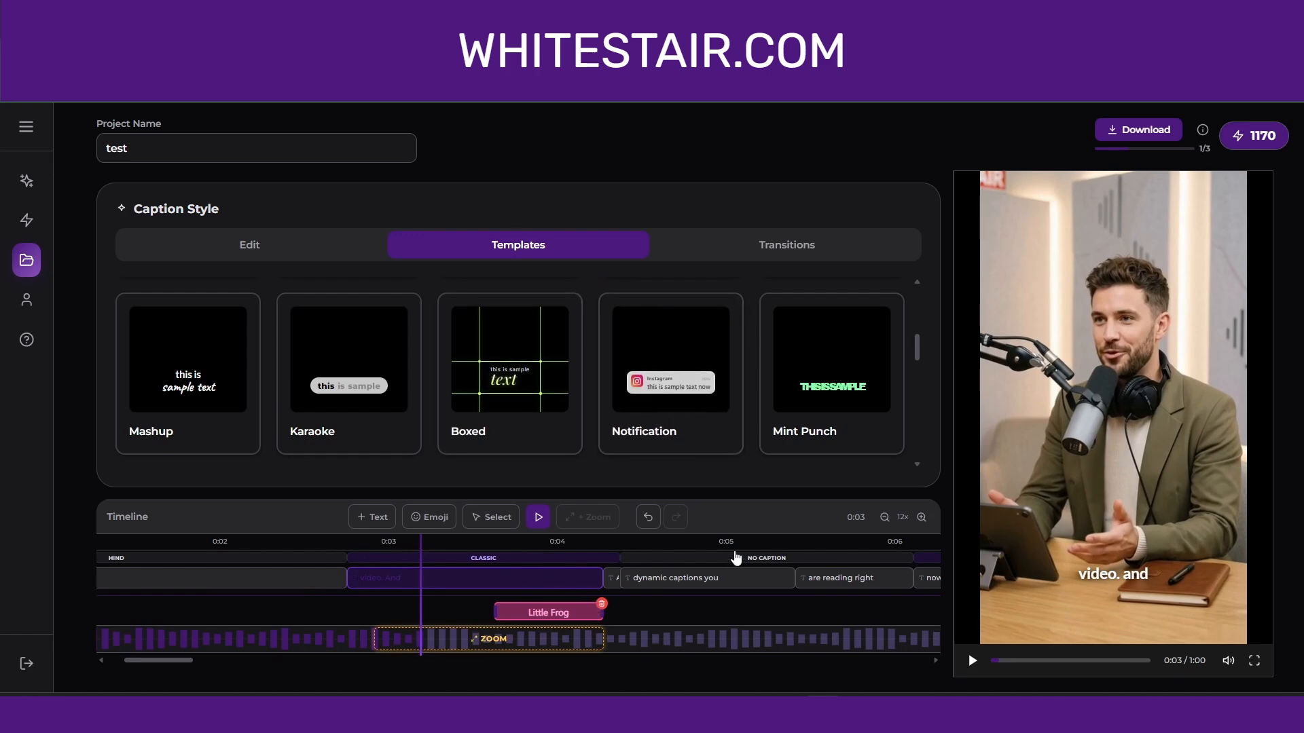
{"action": "scroll", "coordinate": [681, 614], "scroll_direction": "up", "scroll_amount": 1}
Add a text overlay at 0:02, style it with the Notification template, and move it to about X 58, Y 12
{"action": "left_click", "coordinate": [225, 541]}
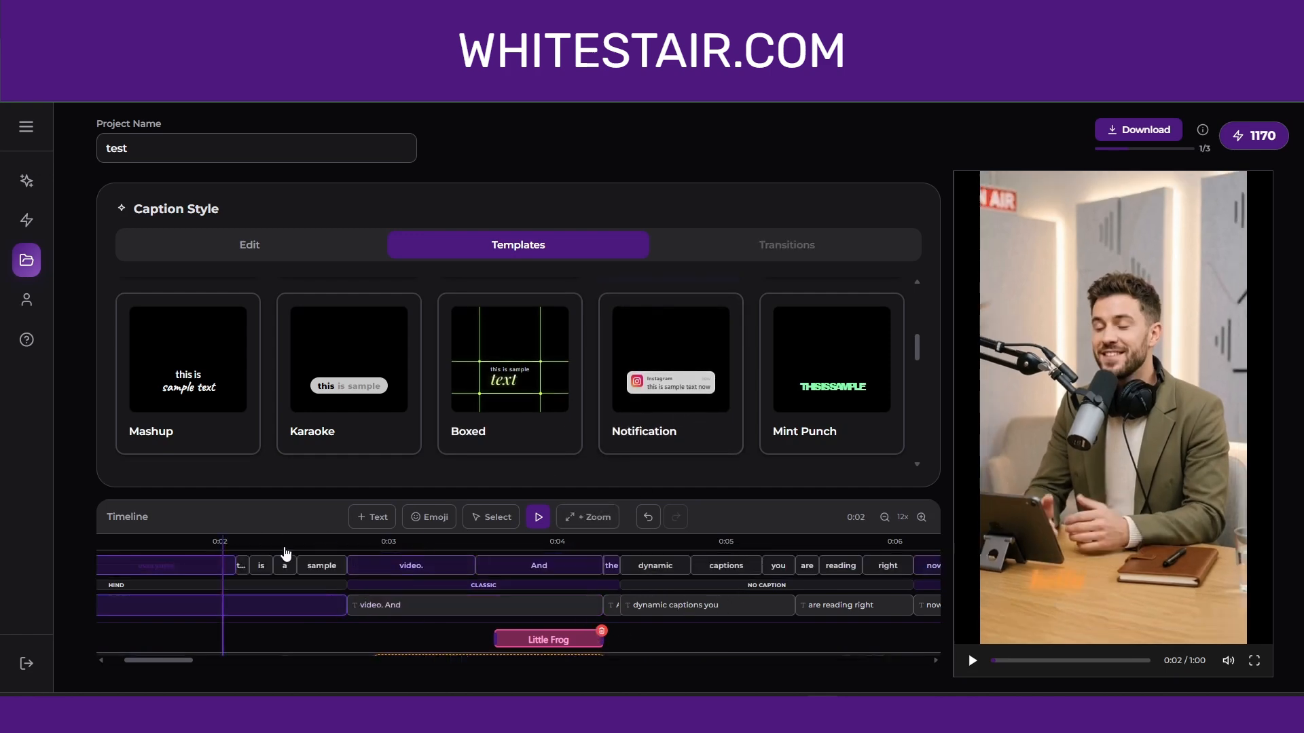
{"action": "left_click", "coordinate": [377, 528]}
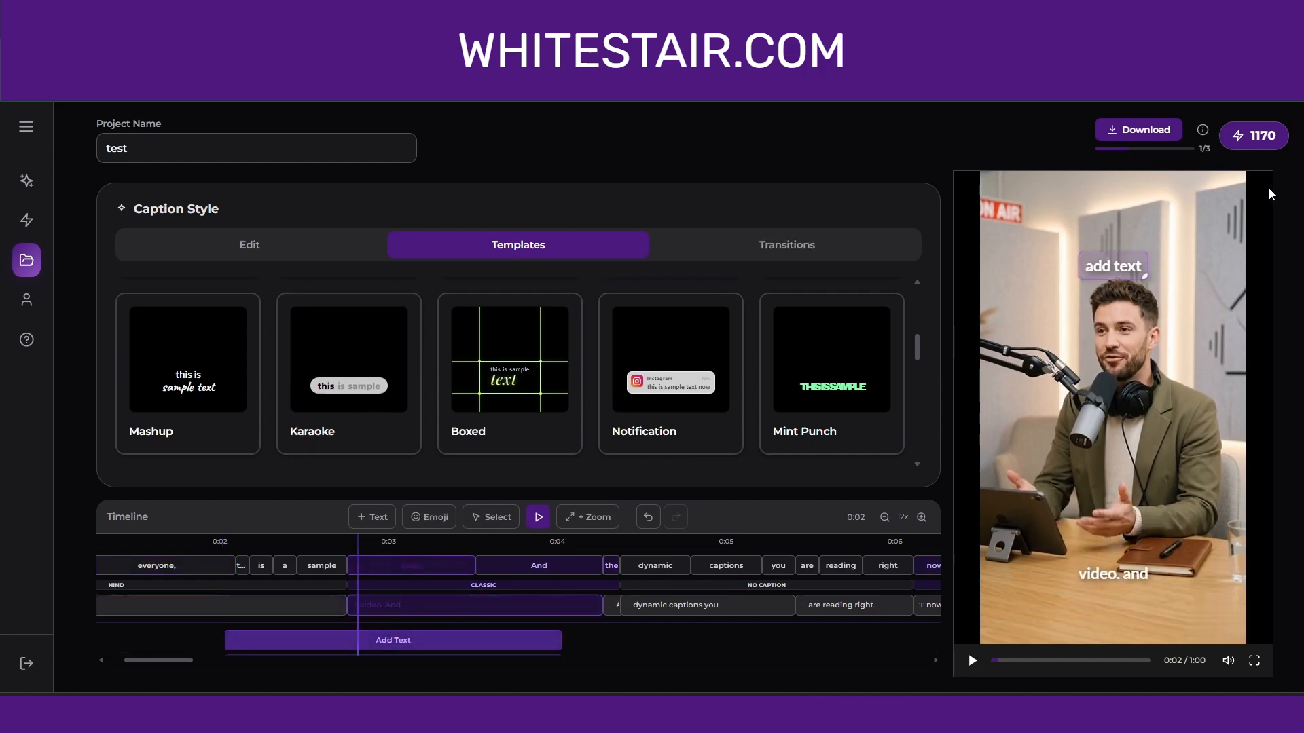
{"action": "left_click", "coordinate": [659, 353]}
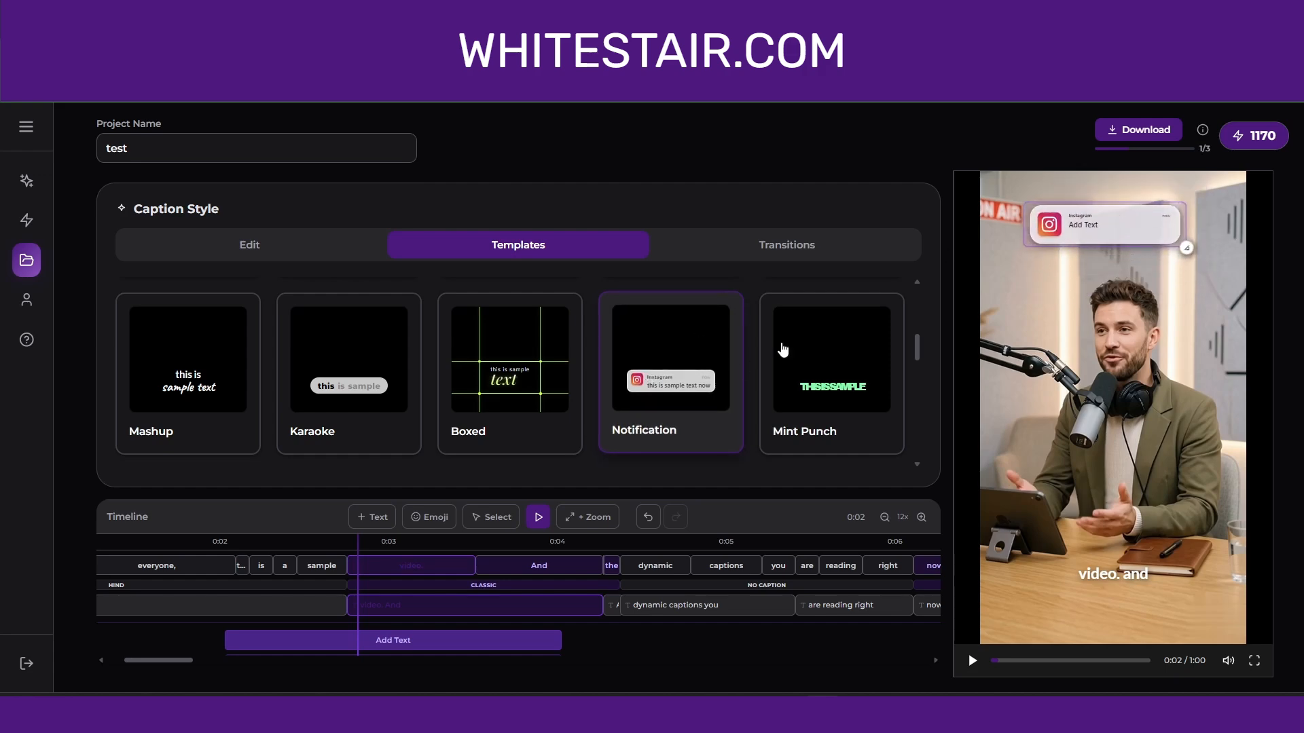
{"action": "left_click_drag", "start_coordinate": [1103, 219], "coordinate": [1132, 222]}
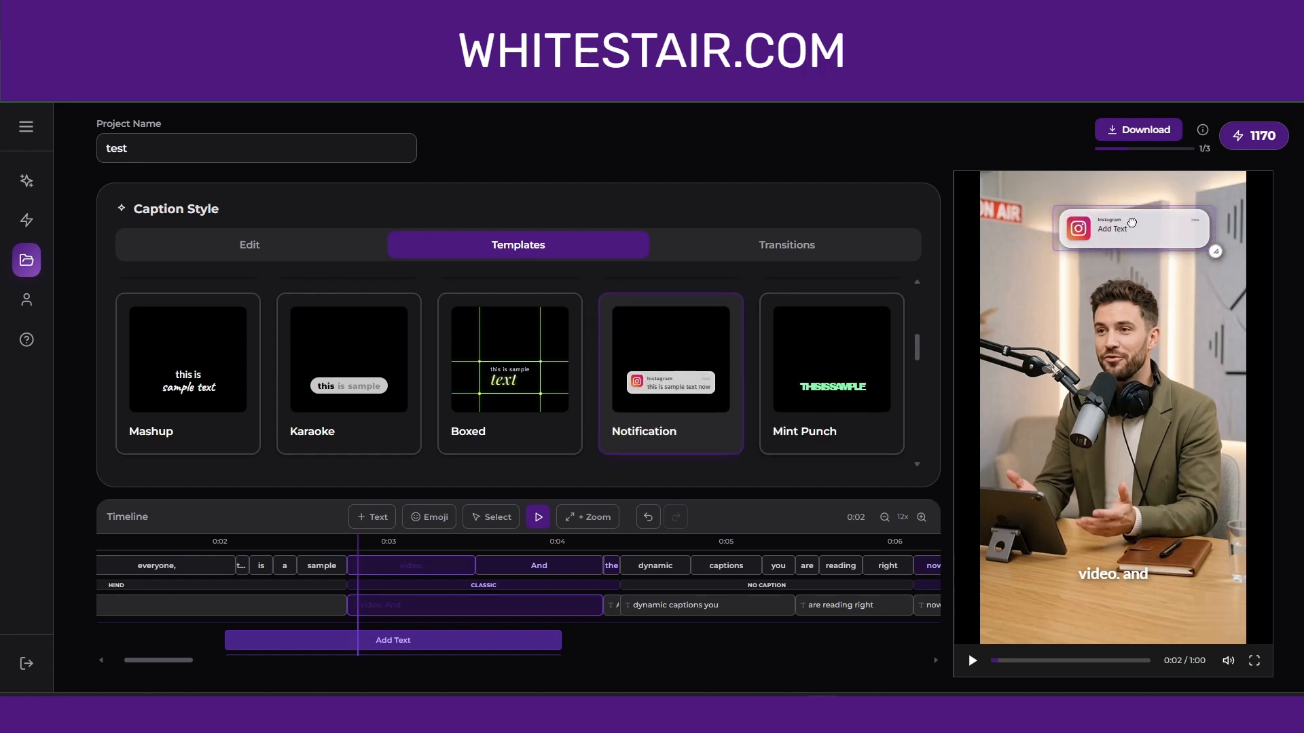
Scale the notification overlay to 196% and set its app to WhatsApp
{"action": "left_click", "coordinate": [247, 245]}
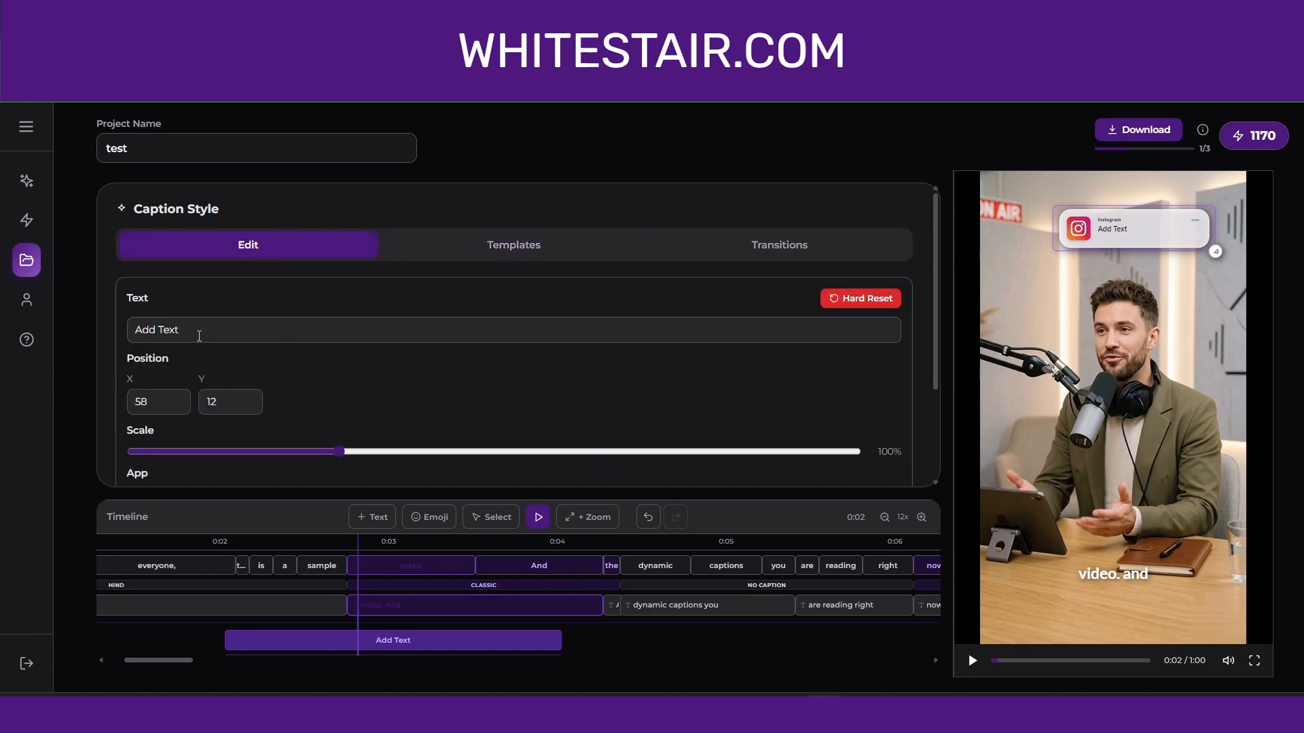
{"action": "left_click_drag", "start_coordinate": [340, 451], "coordinate": [672, 442]}
{"action": "scroll", "coordinate": [612, 390], "scroll_direction": "down", "scroll_amount": 2}
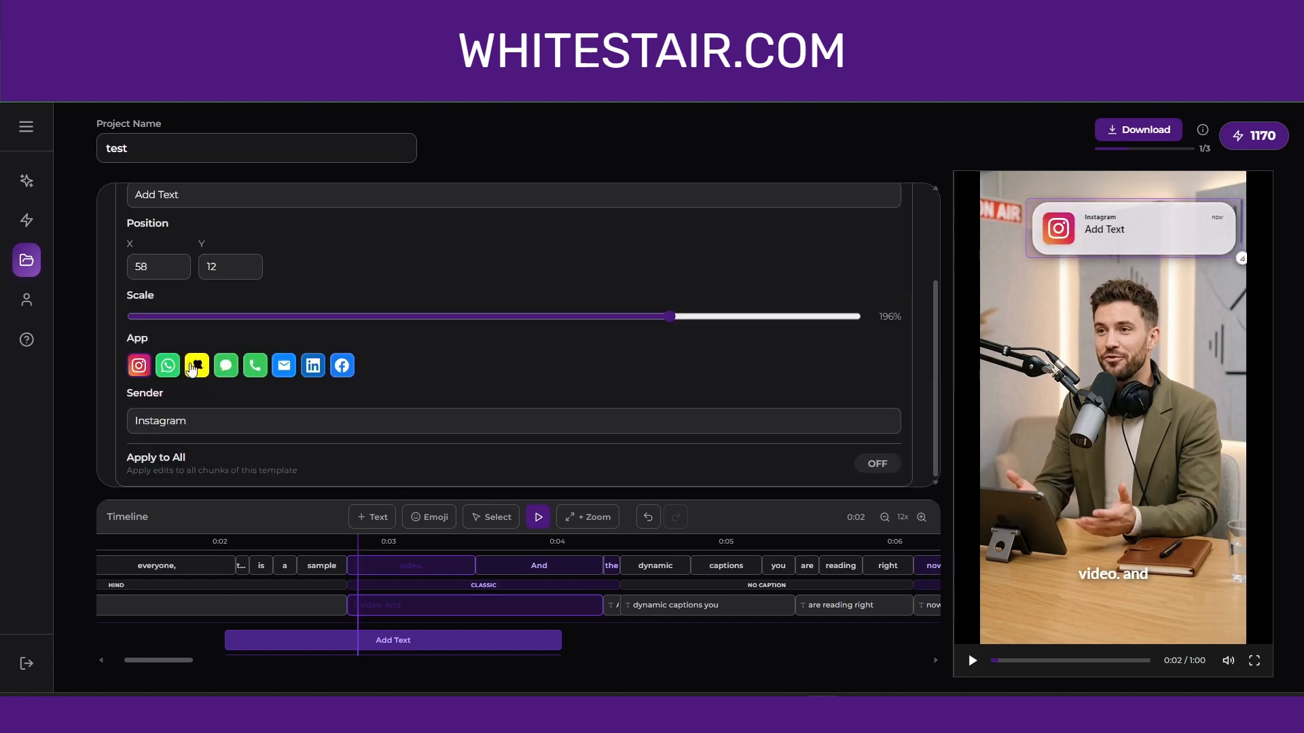
{"action": "left_click", "coordinate": [167, 368]}
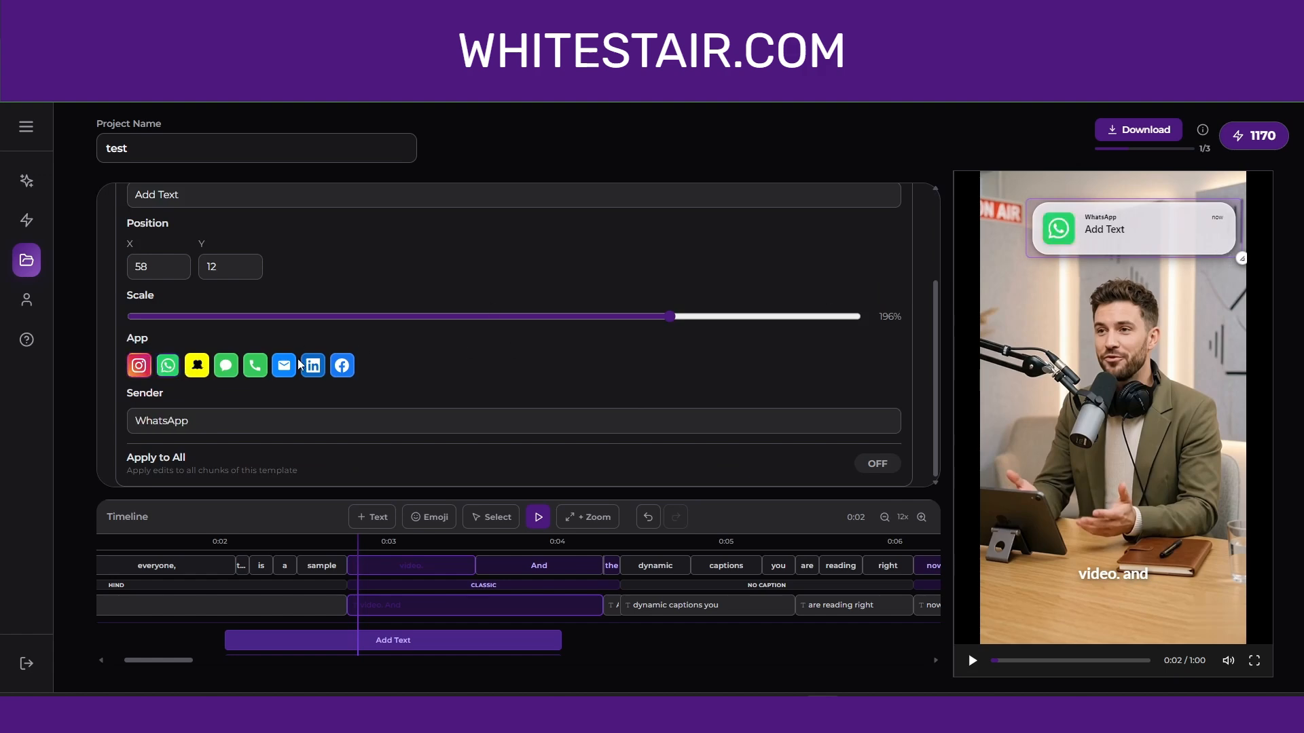
Change the notification overlay's text to "Add Texrr"
{"action": "scroll", "coordinate": [278, 400], "scroll_direction": "up", "scroll_amount": 2}
{"action": "left_click", "coordinate": [195, 328]}
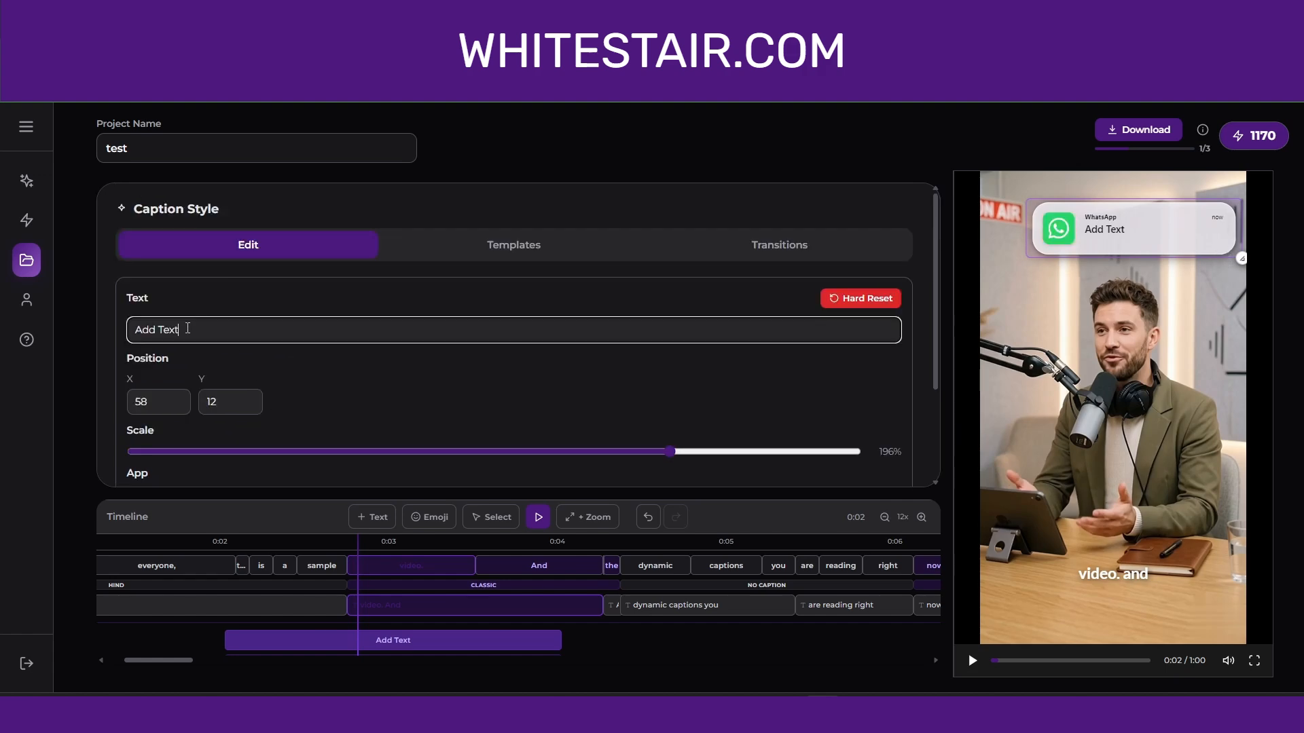
{"action": "key", "text": "BackSpace"}
{"action": "type", "text": "rr"}
Select the "Hinglish, and many" caption at 0:18, try the Slide Up Fade transition, and settle on Slide From Left
{"action": "left_click", "coordinate": [188, 546]}
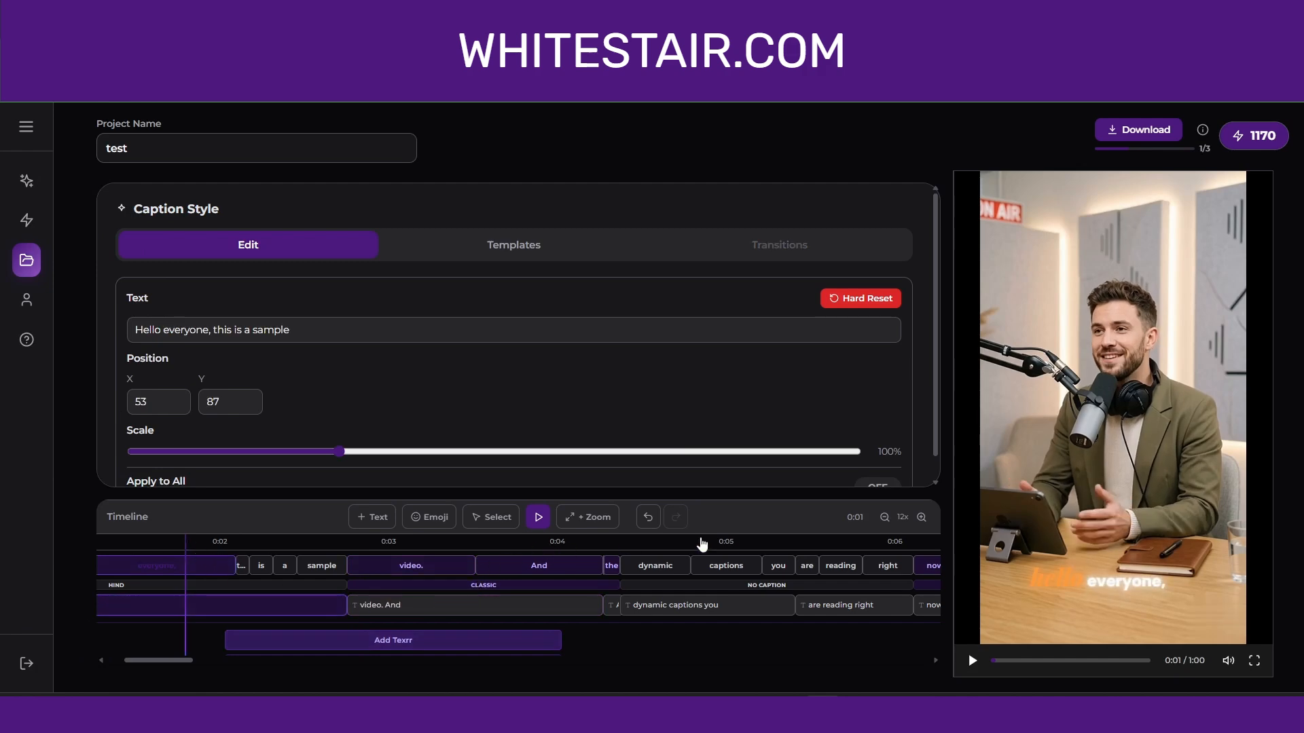
{"action": "left_click_drag", "start_coordinate": [179, 659], "coordinate": [374, 658]}
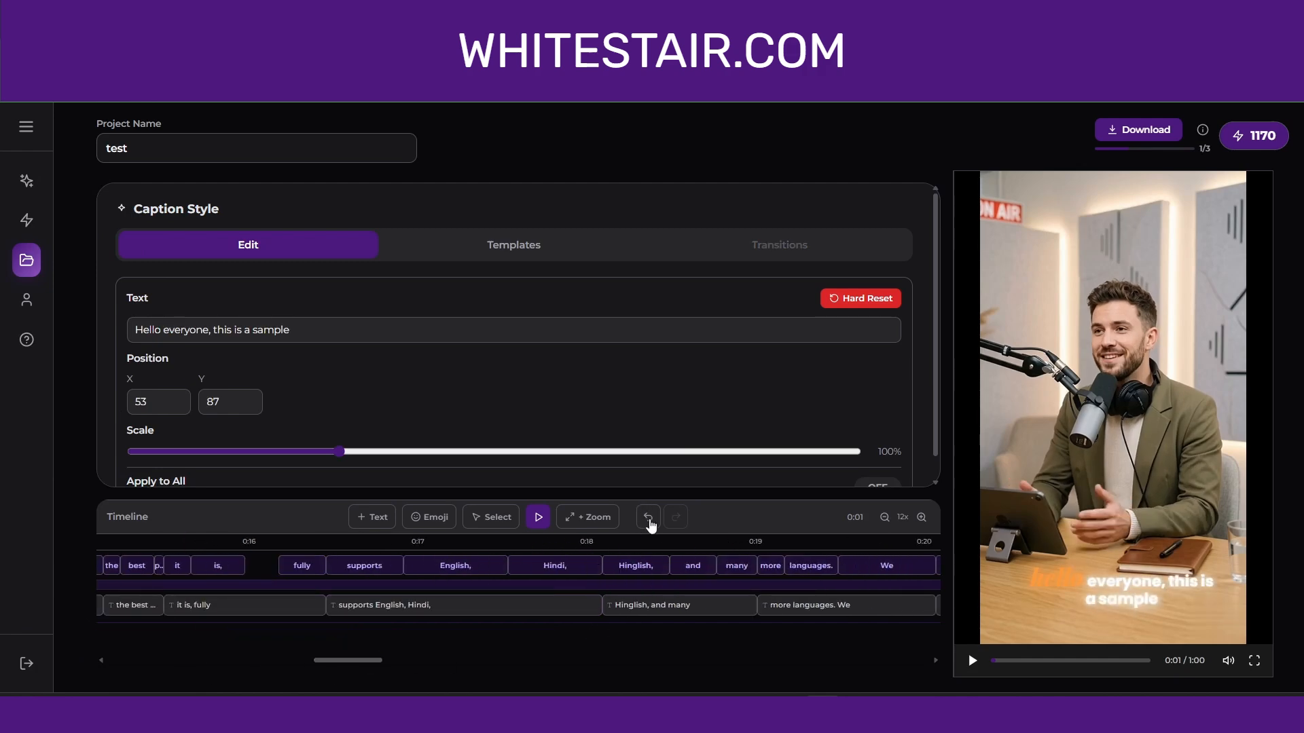
{"action": "left_click", "coordinate": [665, 541]}
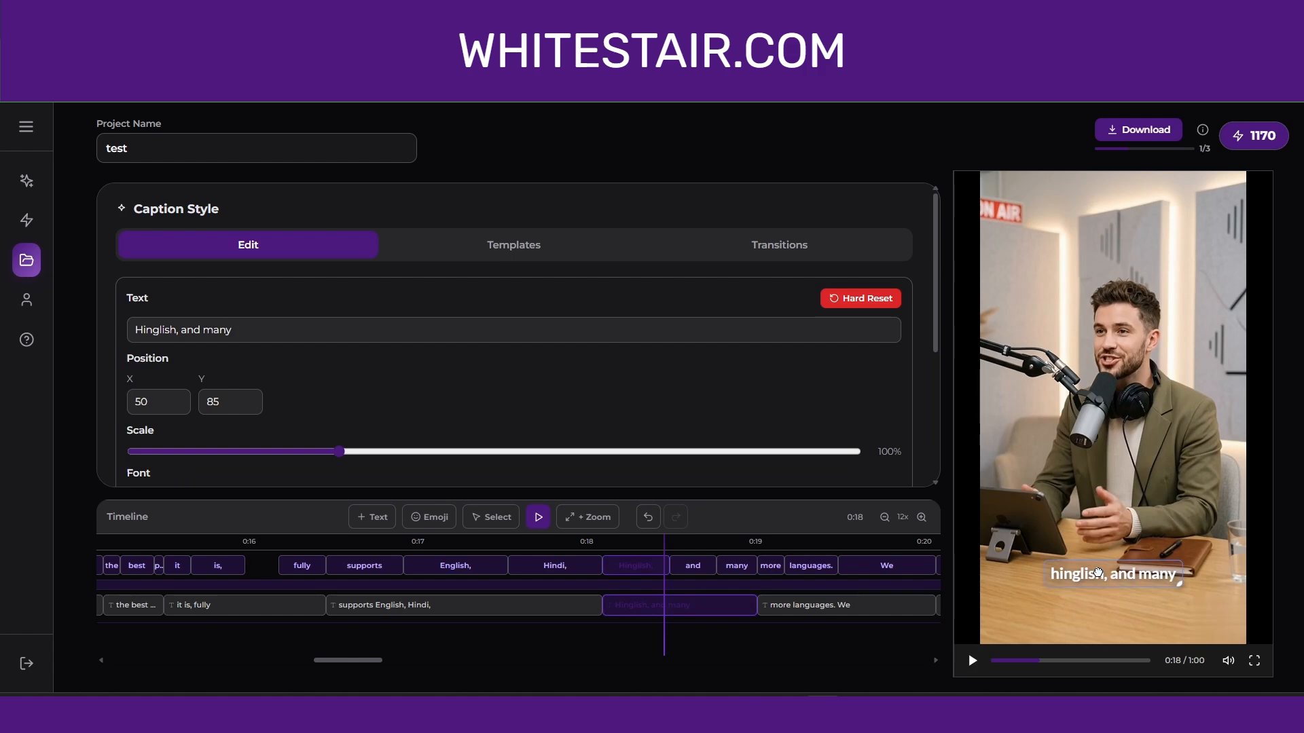
{"action": "left_click", "coordinate": [765, 245]}
{"action": "left_click", "coordinate": [572, 326]}
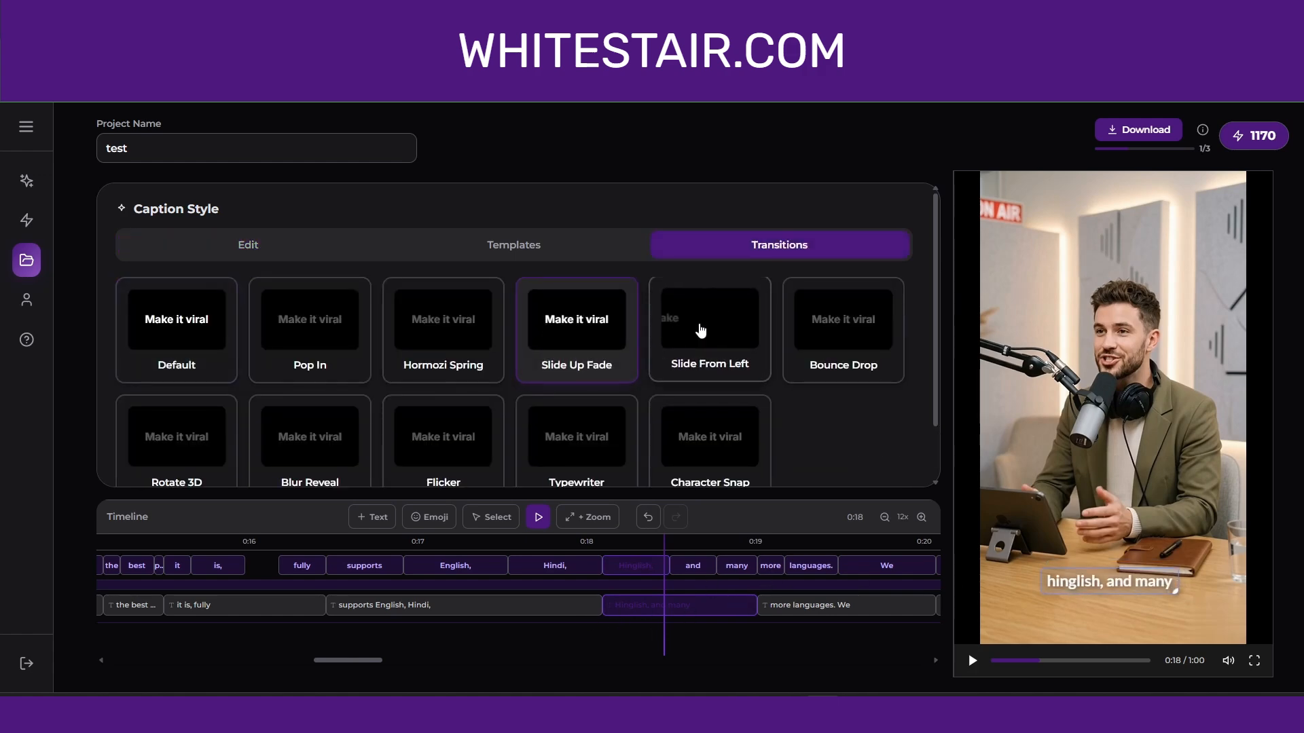
{"action": "left_click", "coordinate": [745, 339]}
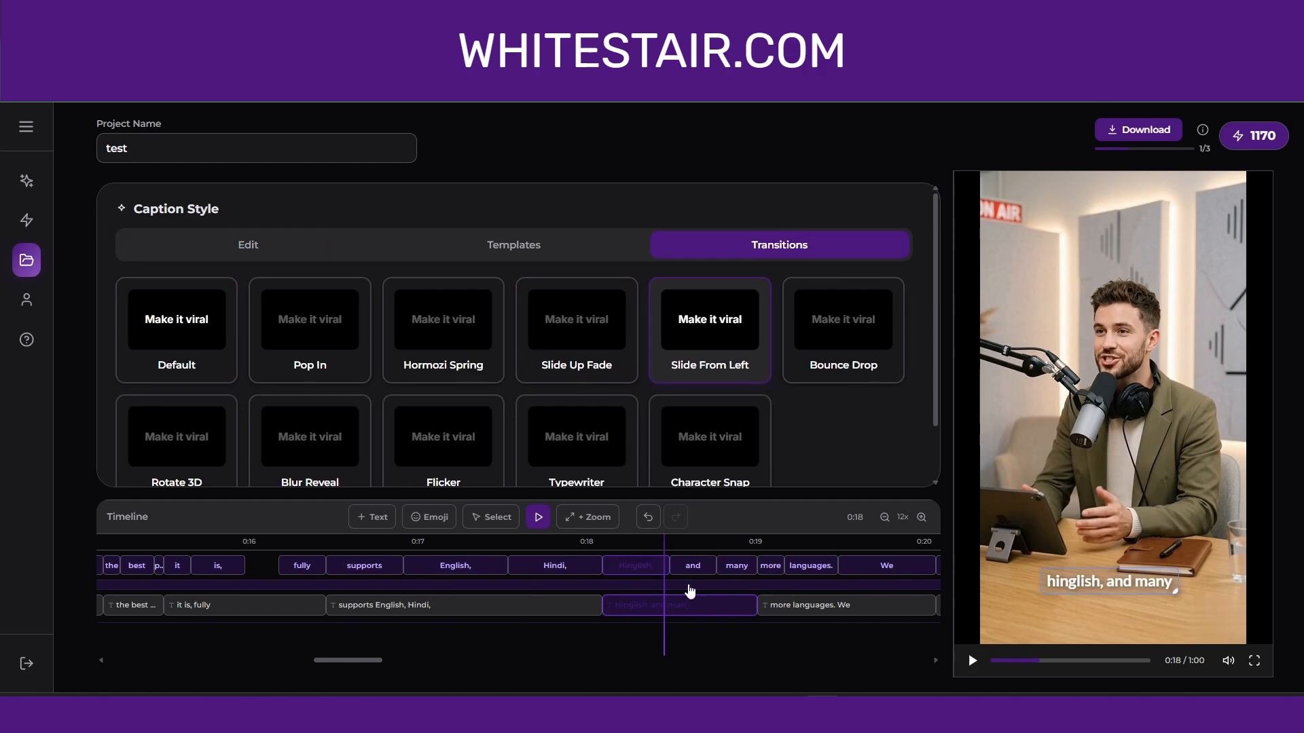
Review the overlay, emoji and zoom tracks at the start of the timeline, and check the download information
{"action": "scroll", "coordinate": [603, 575], "scroll_direction": "down", "scroll_amount": 2}
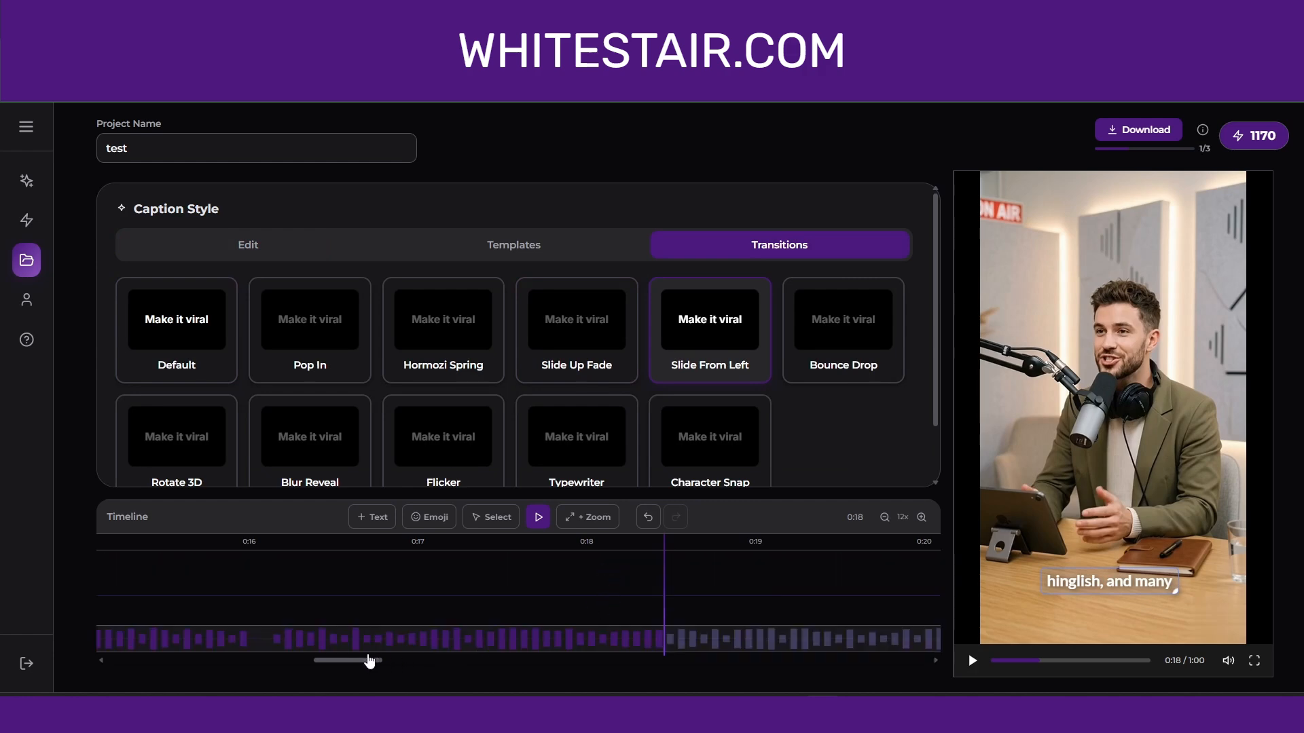
{"action": "left_click_drag", "start_coordinate": [365, 658], "coordinate": [133, 633]}
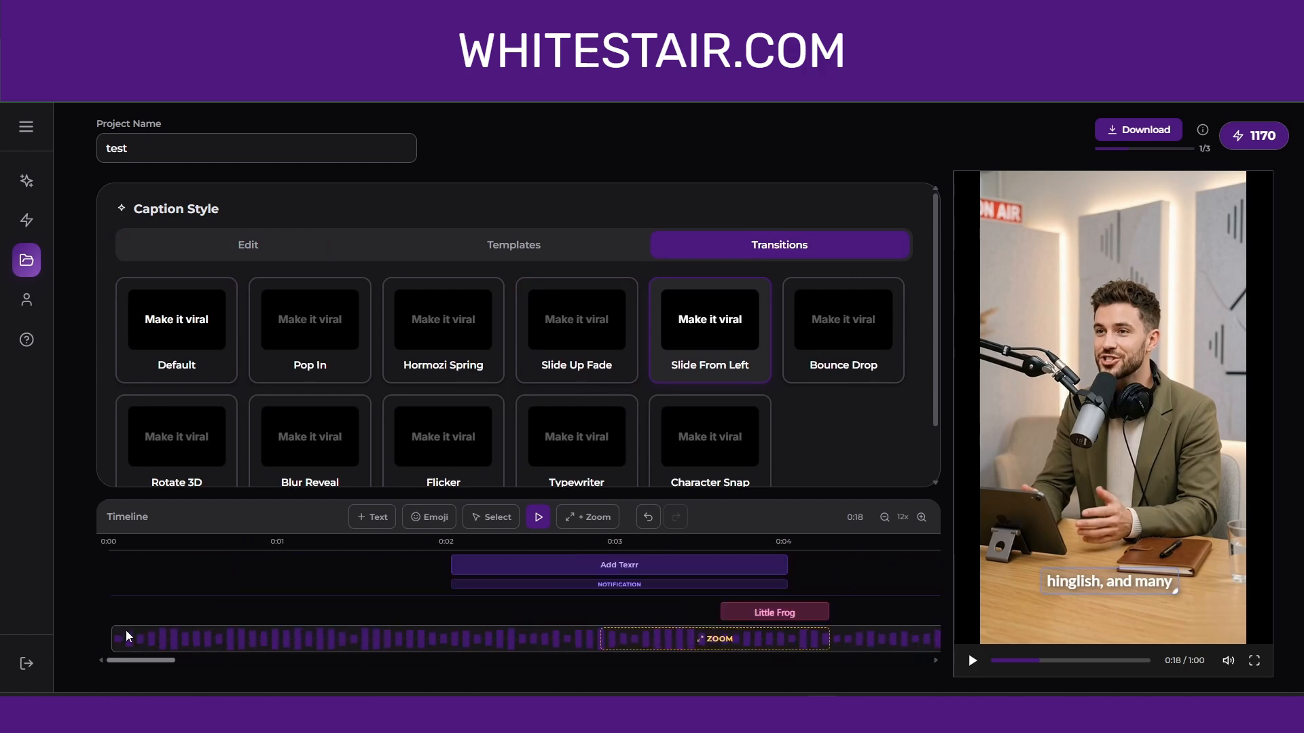
{"action": "scroll", "coordinate": [600, 584], "scroll_direction": "up", "scroll_amount": 2}
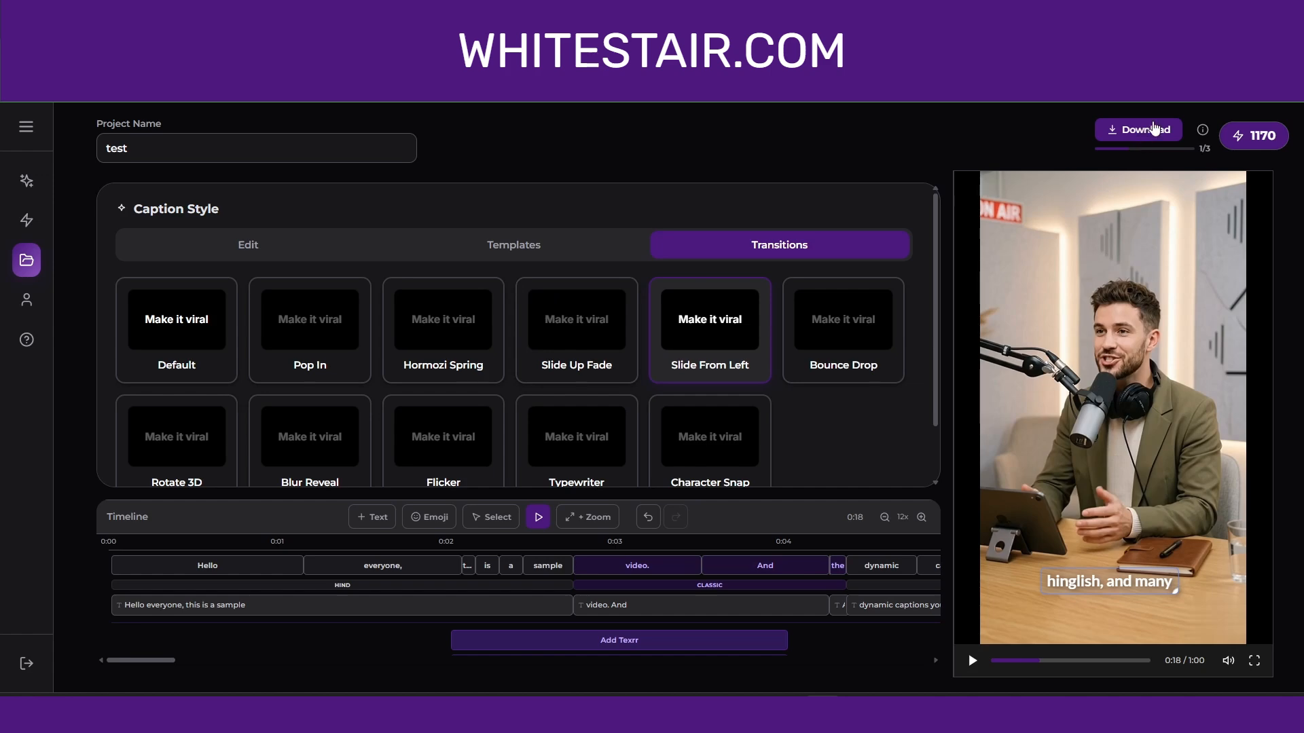
{"action": "mouse_move", "coordinate": [1211, 138]}
Open the Others page and review its contact support form and the Terms & Privacy quick summary
{"action": "mouse_move", "coordinate": [4, 187]}
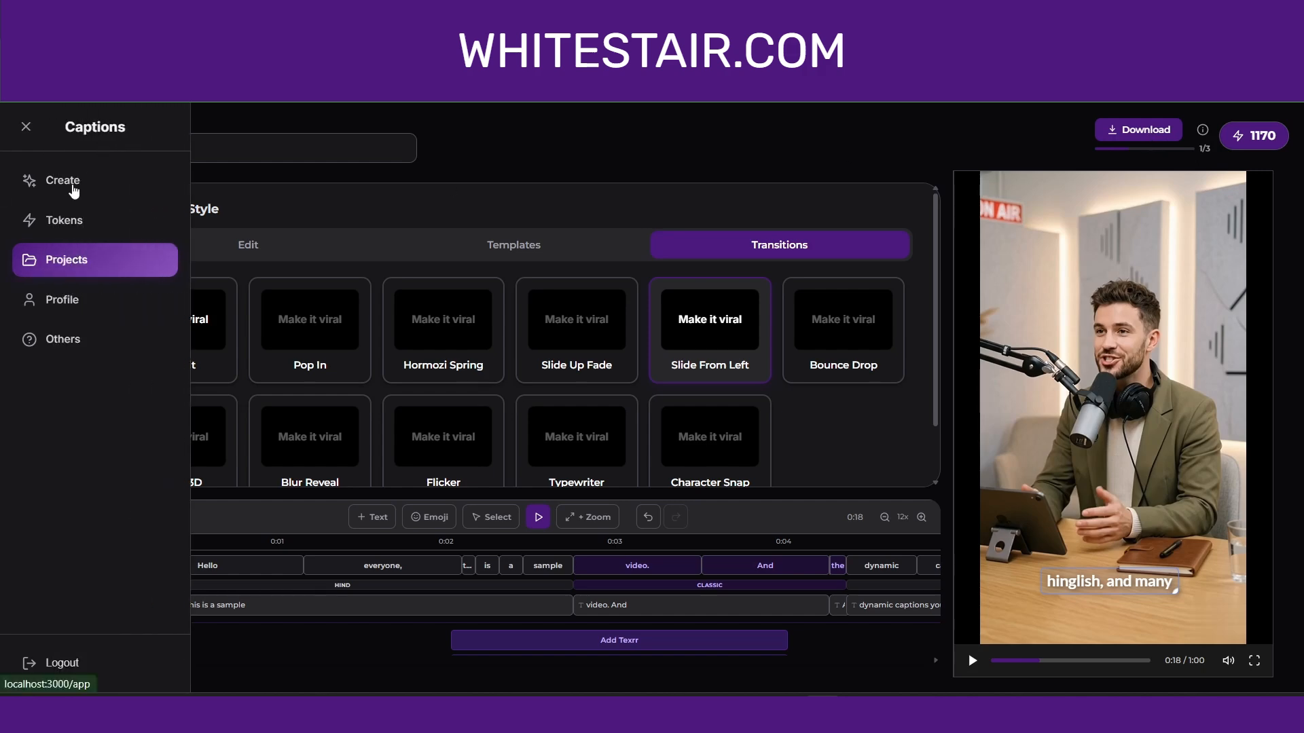
{"action": "left_click", "coordinate": [68, 345]}
{"action": "scroll", "coordinate": [743, 629], "scroll_direction": "down", "scroll_amount": 15}
{"action": "scroll", "coordinate": [739, 614], "scroll_direction": "up", "scroll_amount": 5}
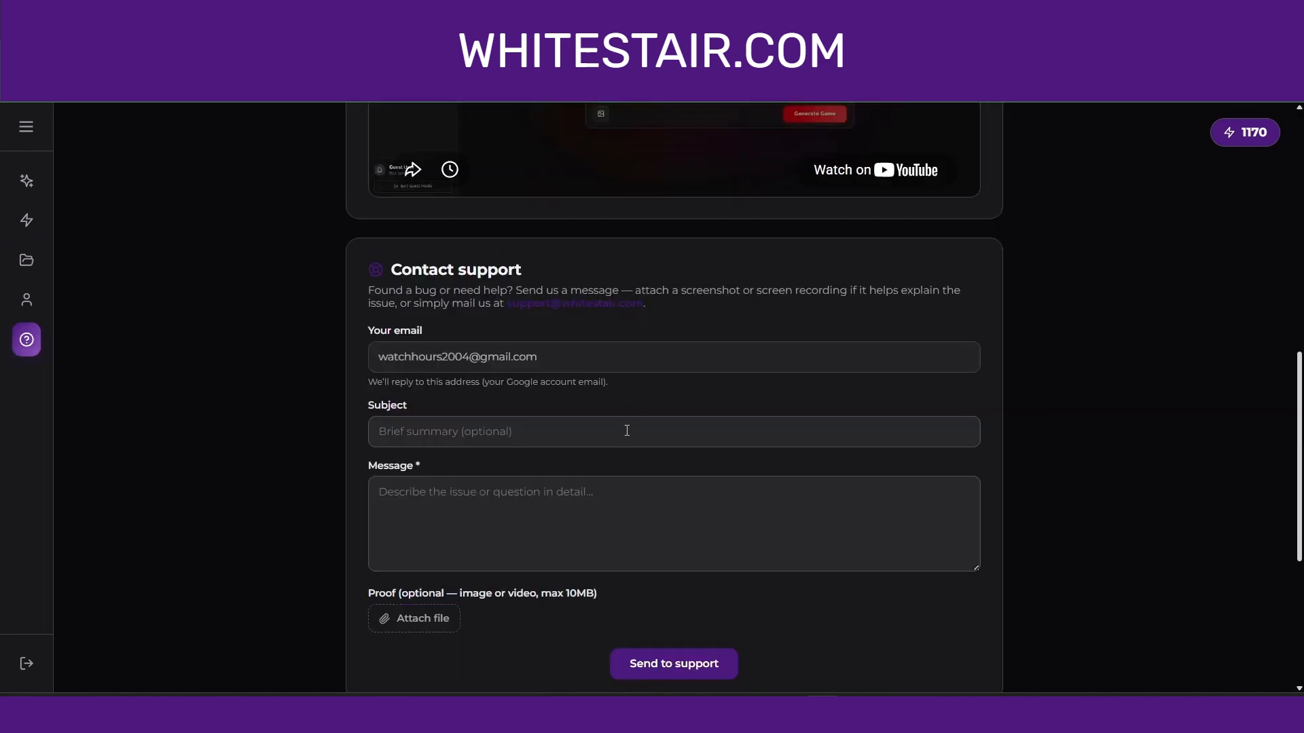
{"action": "scroll", "coordinate": [627, 430], "scroll_direction": "down", "scroll_amount": 5}
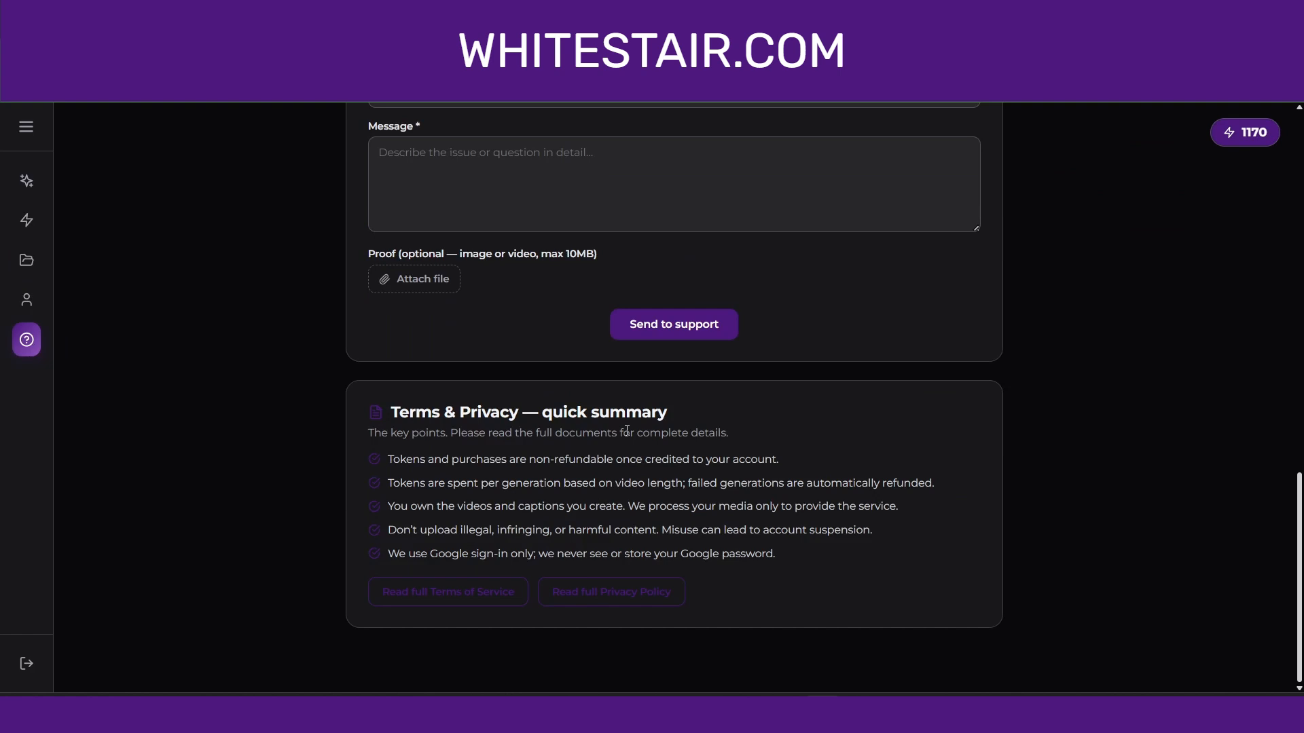